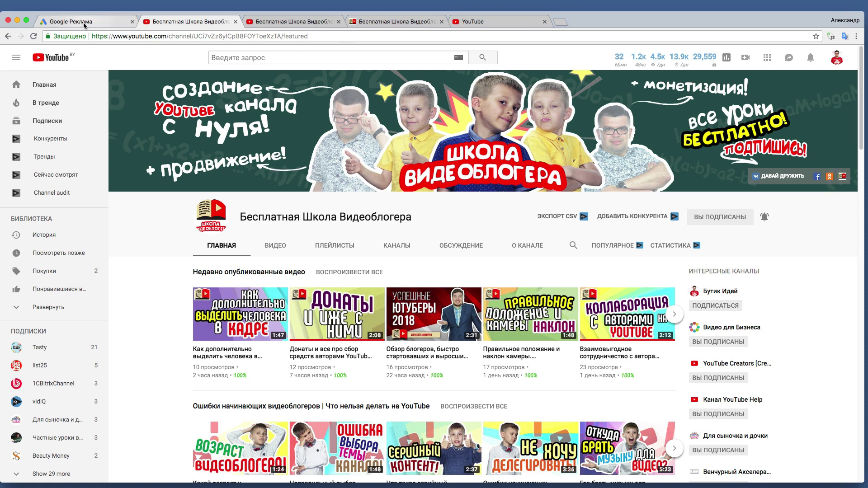
- Switch to Google Реклама and collapse the list of campaign types beside the video campaigns overview
left_click(98, 22)
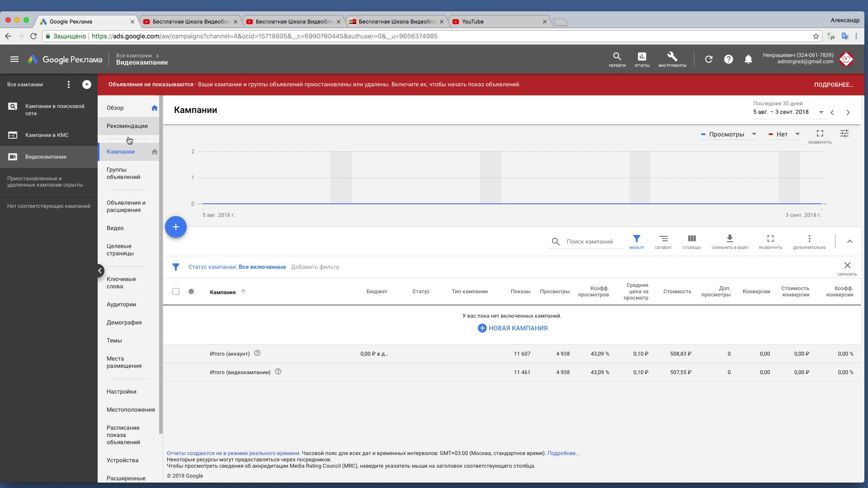
left_click(100, 271)
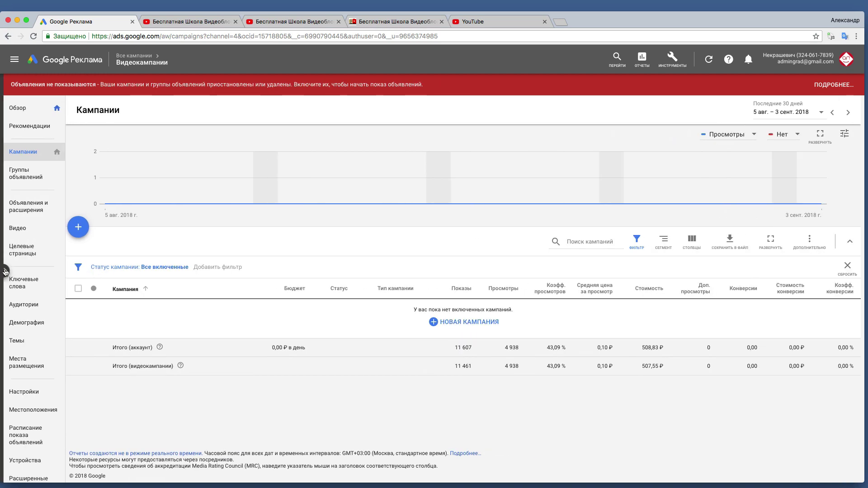
left_click(5, 271)
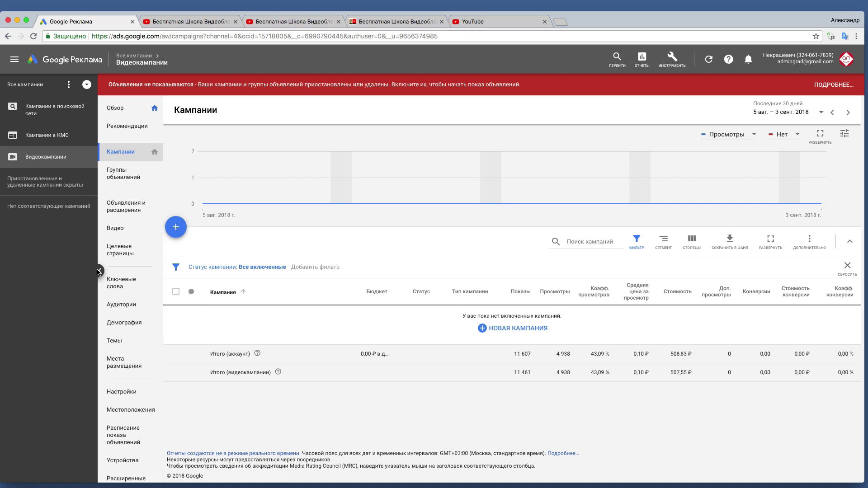
left_click(99, 272)
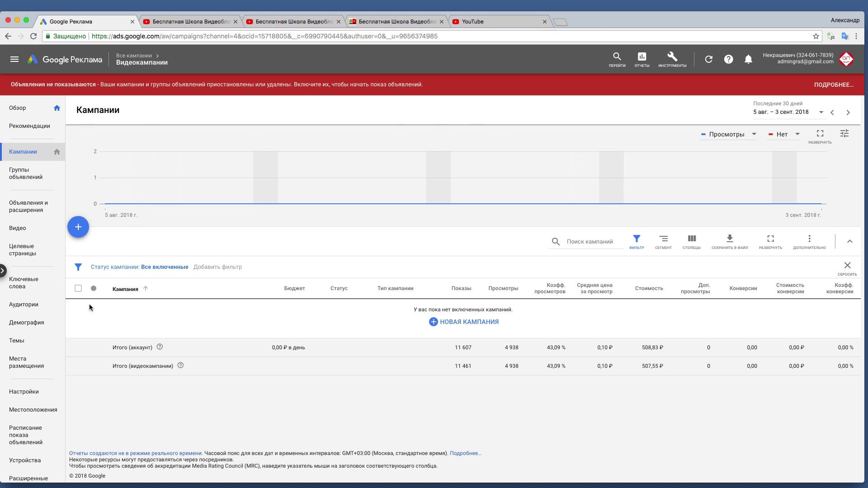
- Start creating a new campaign and choose Видео as its campaign type
left_click(77, 229)
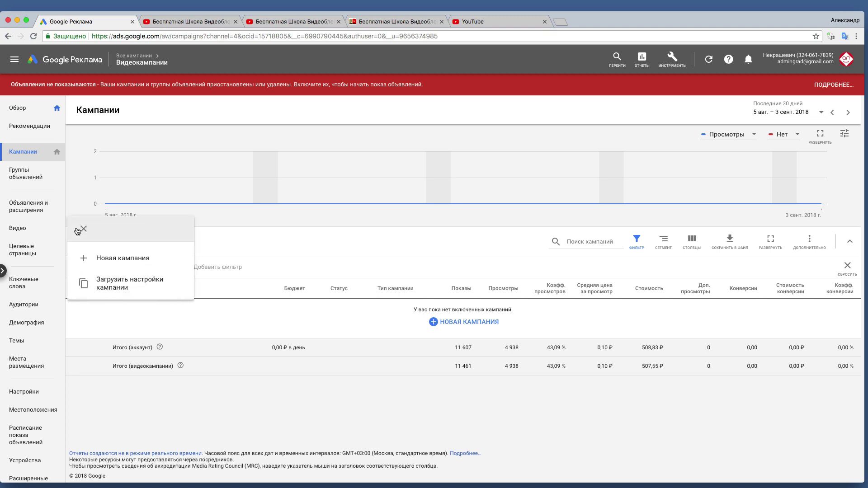
left_click(115, 261)
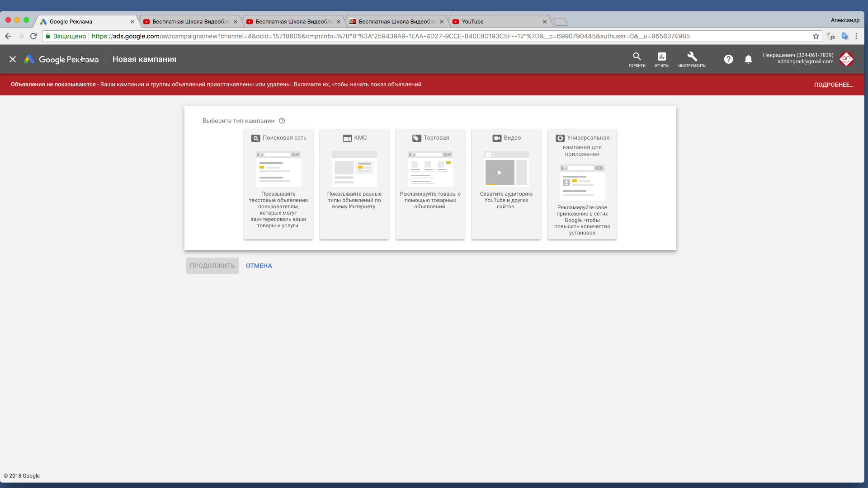
left_click(282, 121)
mouse_move(282, 122)
left_click(512, 139)
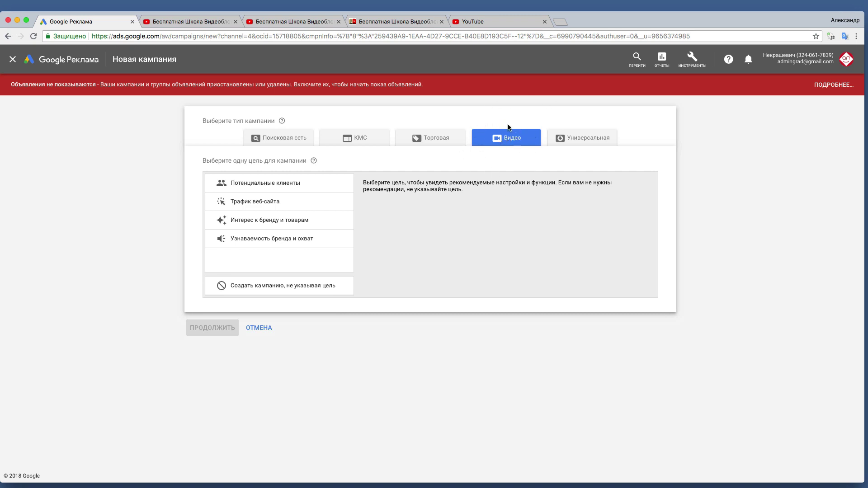
- Examine the descriptions of the available video campaign goals, from Потенциальные клиенты to Узнаваемость бренда и охват
left_click(322, 190)
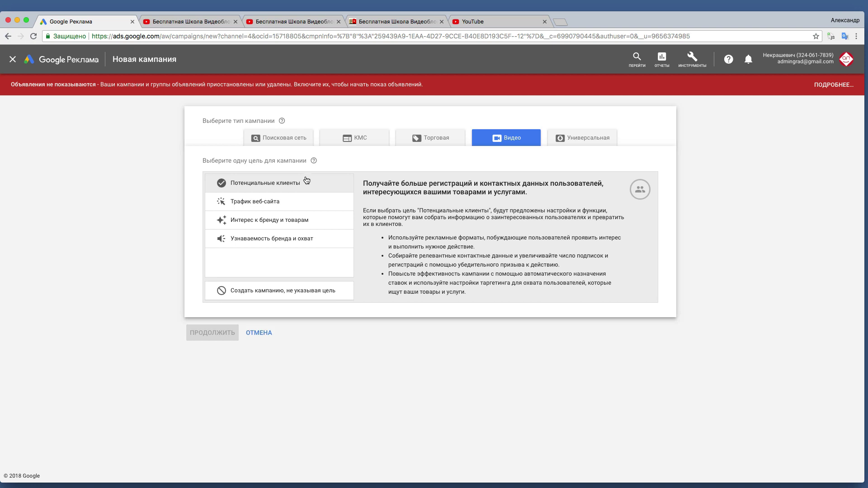
left_click(307, 183)
mouse_move(314, 162)
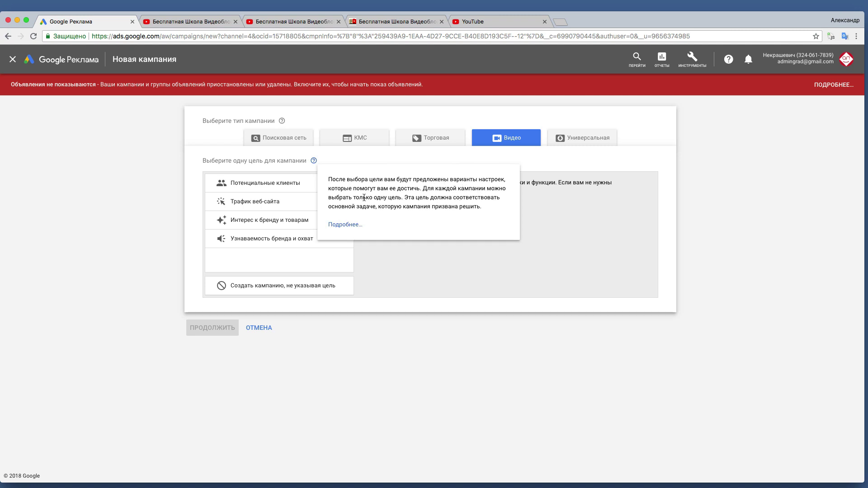
left_click(178, 62)
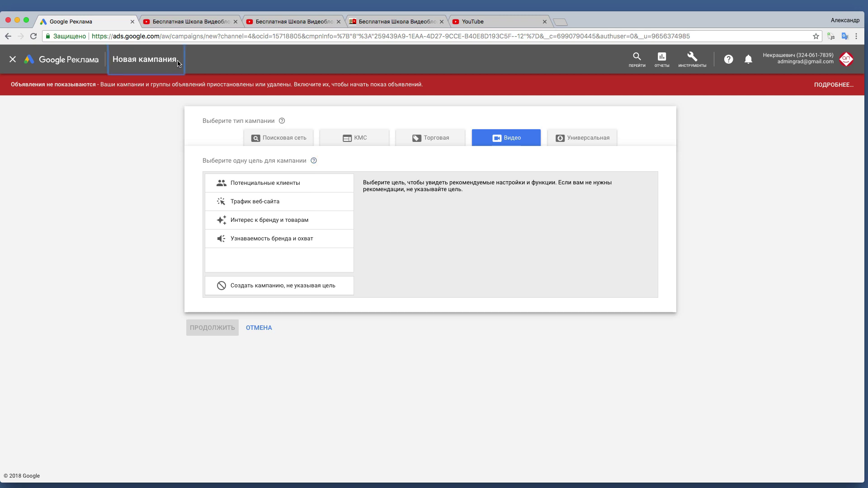
left_click(112, 152)
left_click(252, 185)
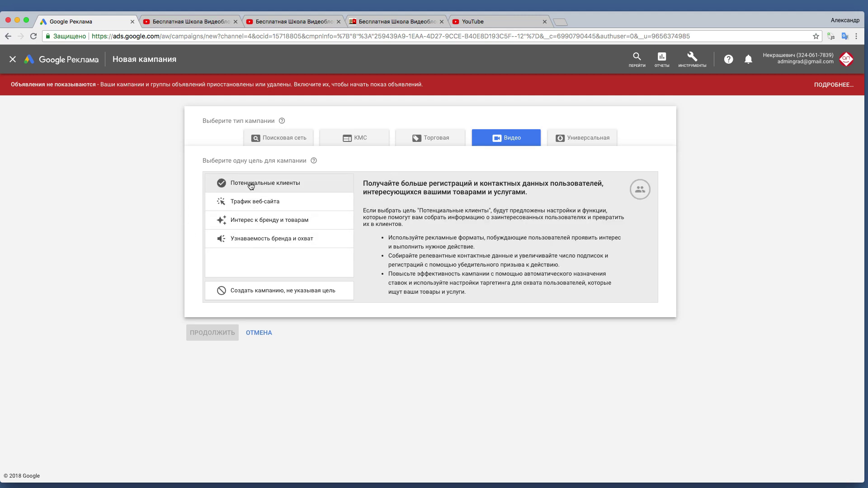
left_click(258, 203)
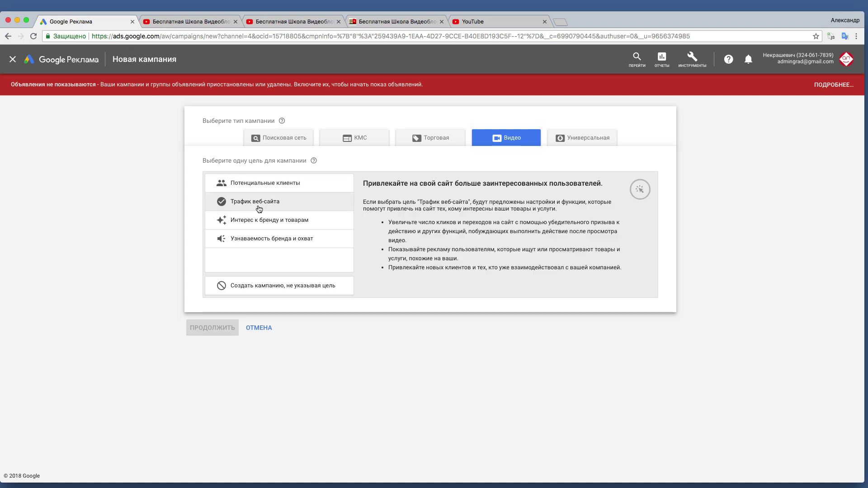
left_click(256, 220)
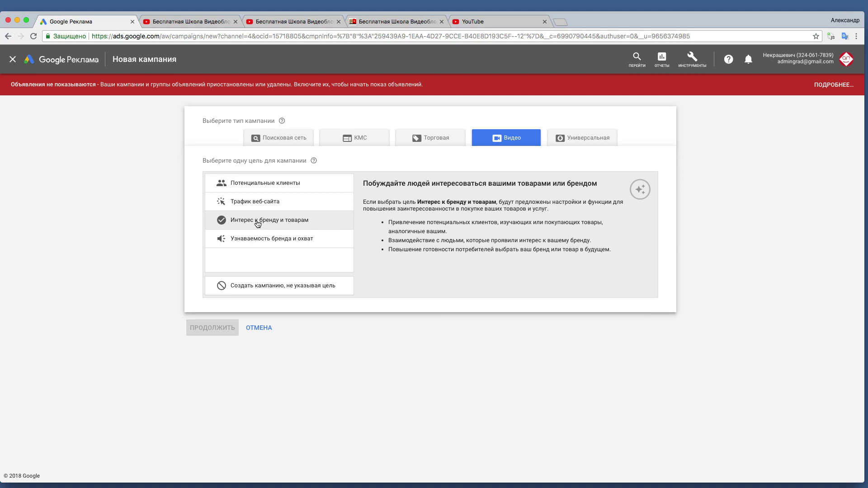
left_click(258, 238)
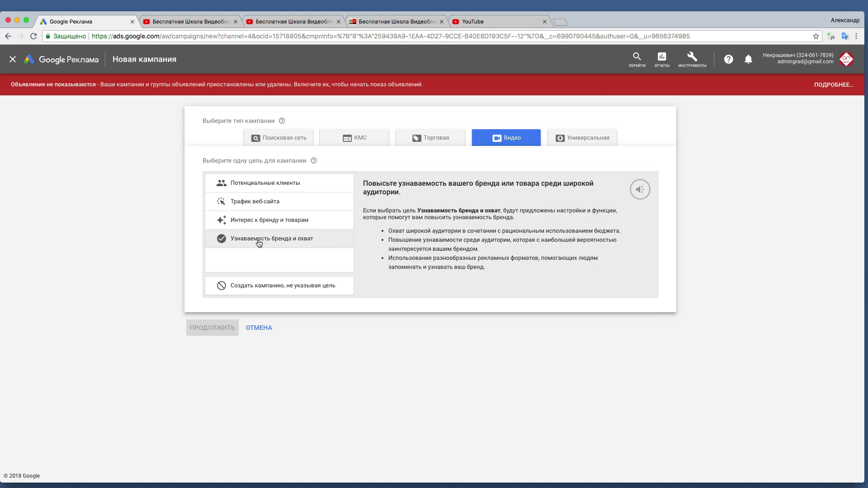
- Look over the YouTube channel page of Бесплатная Школа Видеоблогера and return to the new campaign in Google Реклама
left_click(280, 23)
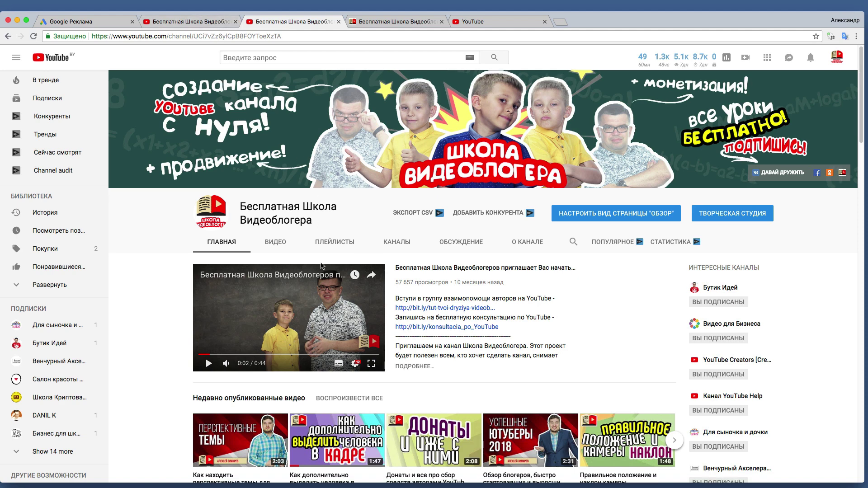
scroll(314, 263, "down", 1)
scroll(313, 263, "down", 1)
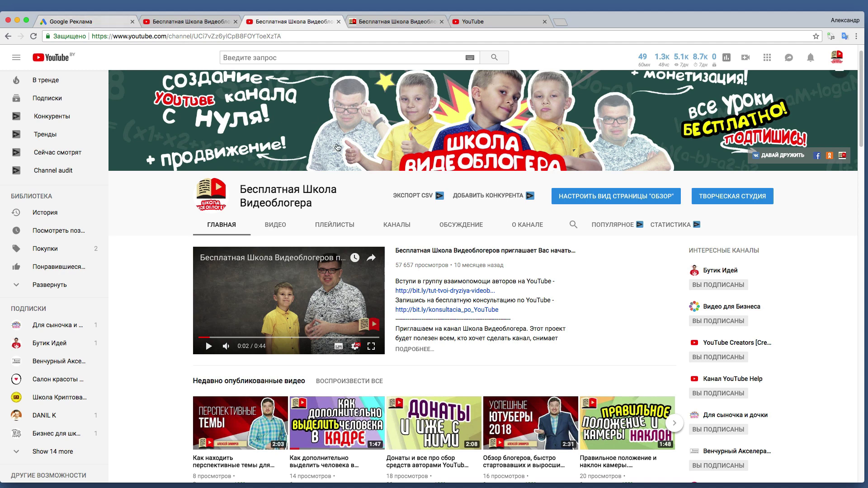
left_click(76, 23)
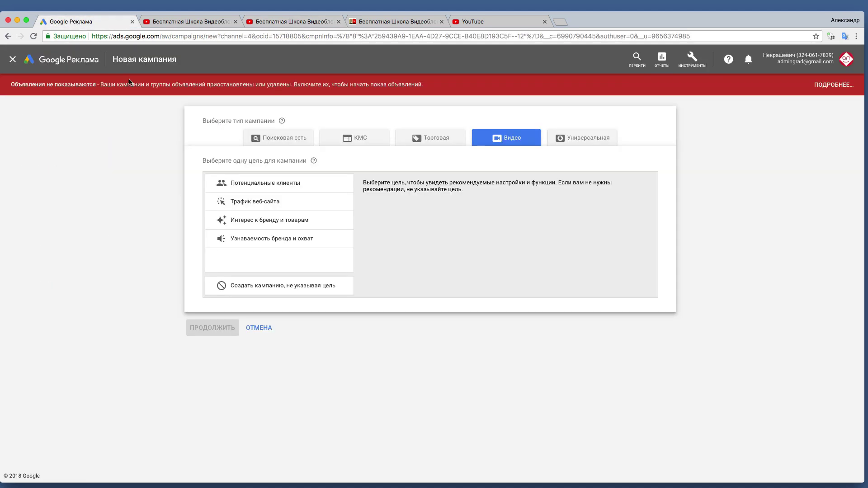
- Set the campaign goal to Узнаваемость бренда и охват and review its description
left_click(221, 240)
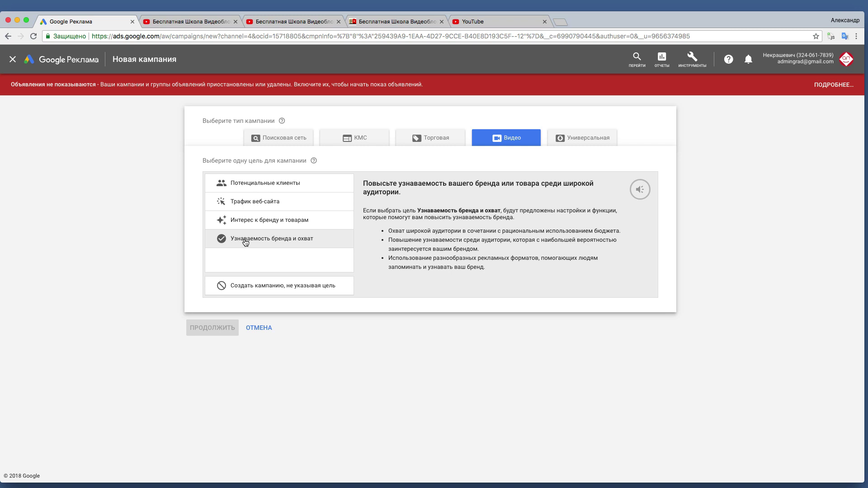
left_click(245, 243)
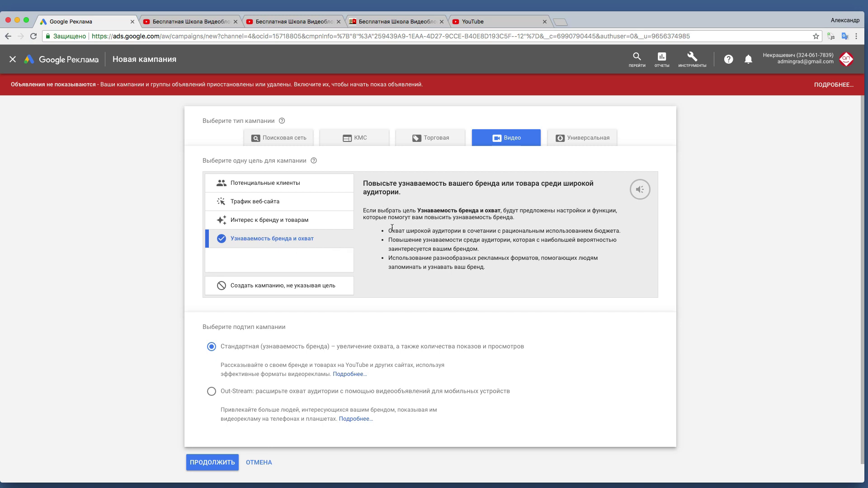
left_click_drag(388, 230, 626, 233)
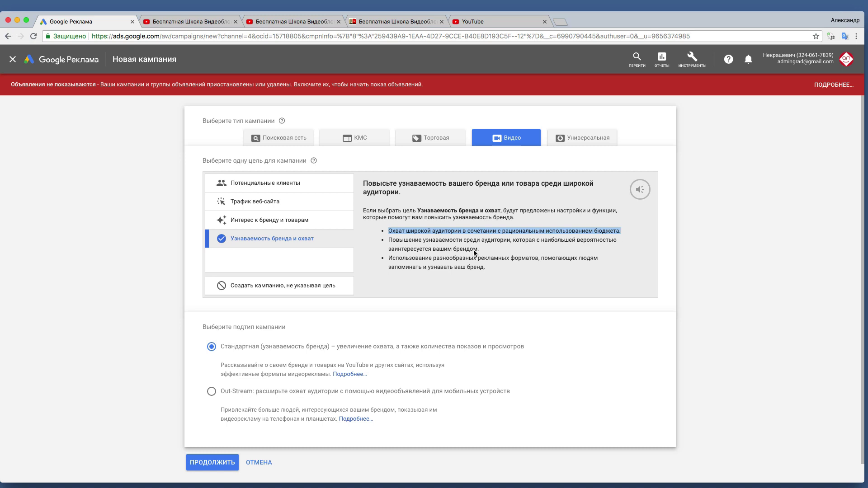
left_click(275, 292)
scroll(201, 302, "down", 1)
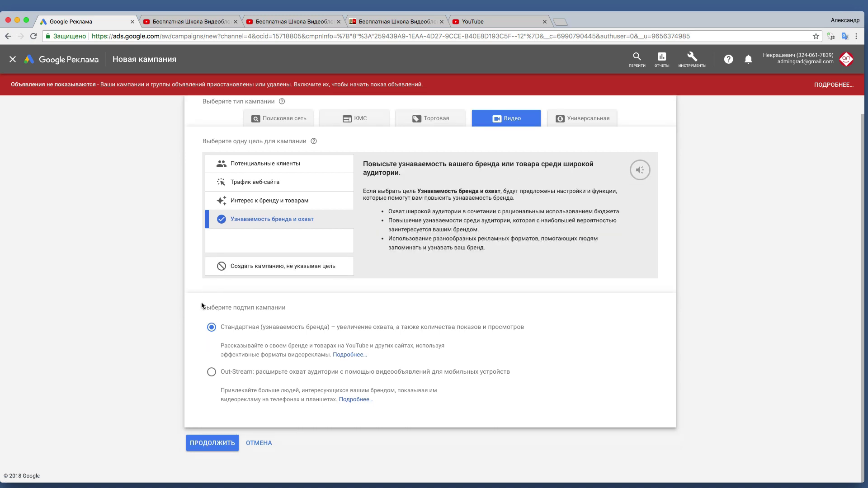
- Choose the Стандартная (узнаваемость бренда) campaign subtype and continue to the campaign settings
left_click(211, 373)
left_click(211, 329)
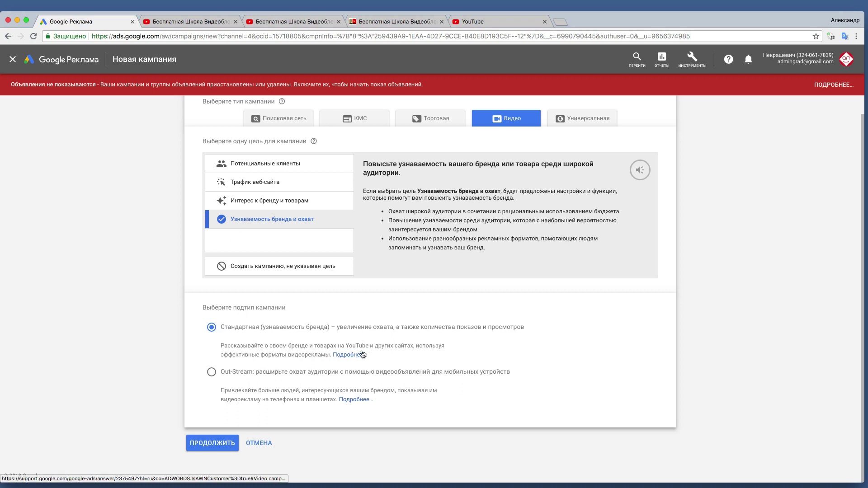
left_click(224, 441)
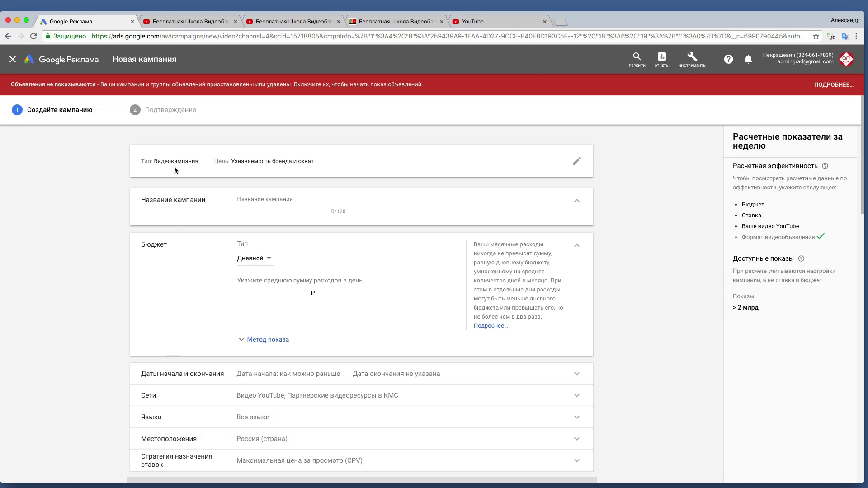
left_click_drag(147, 159, 245, 161)
left_click(577, 162)
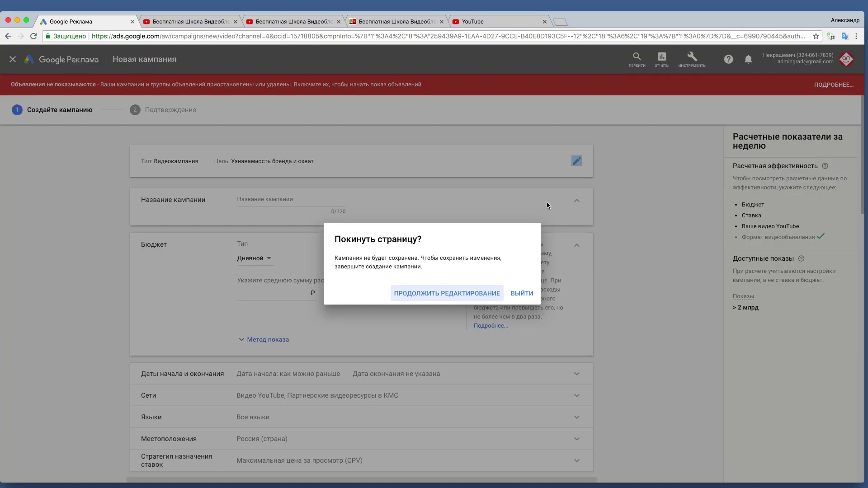
left_click(487, 294)
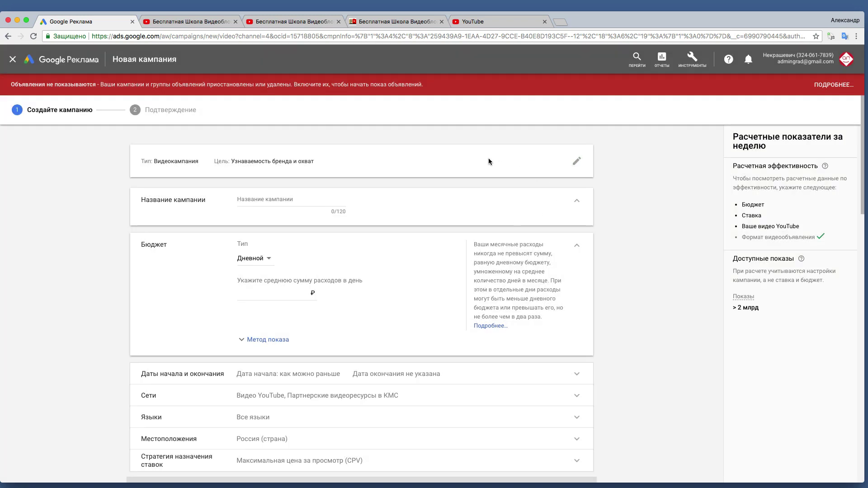
- Name the campaign "Приглашаем в школу Видеоблогеров"
left_click(248, 198)
type("При")
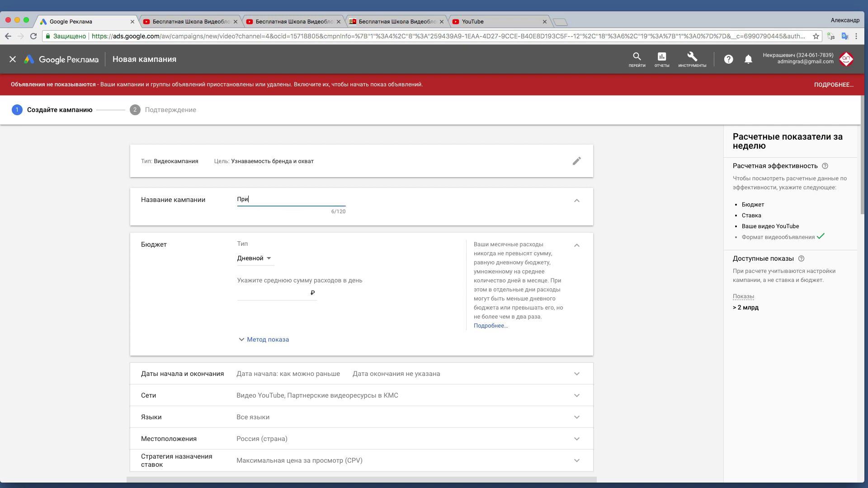
type("глашаем в школу Видеоблогеров")
left_click(215, 213)
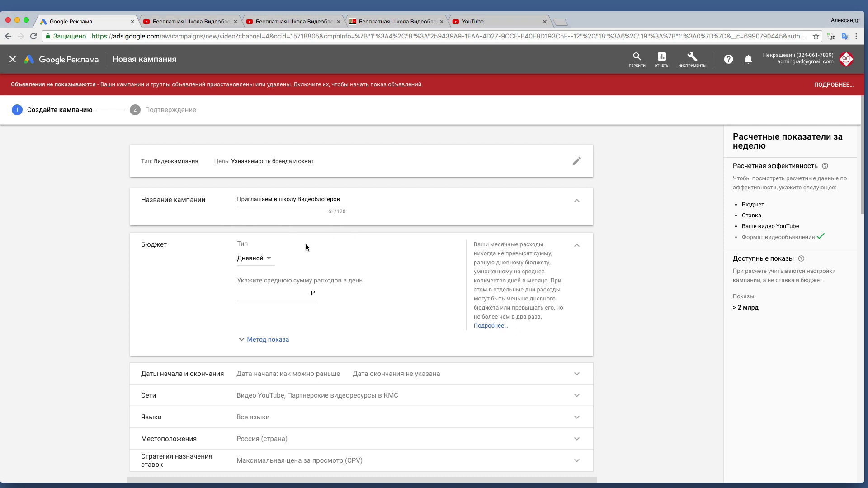
- Review the budget types, keep Дневной, and set the average daily spend to 300,00 ₽
scroll(191, 242, "down", 1)
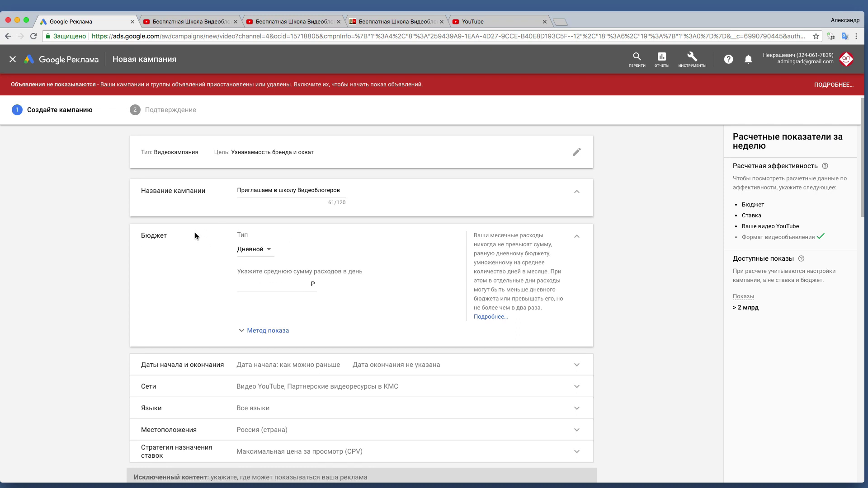
scroll(194, 224, "down", 1)
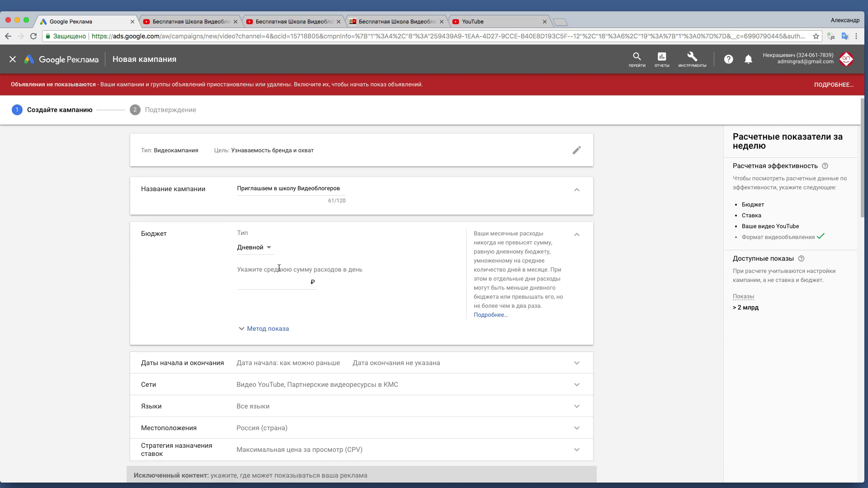
left_click(270, 249)
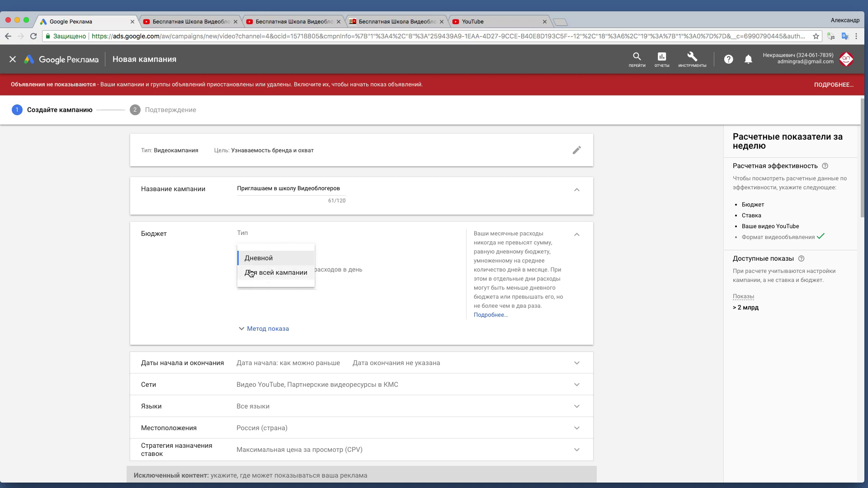
left_click(212, 260)
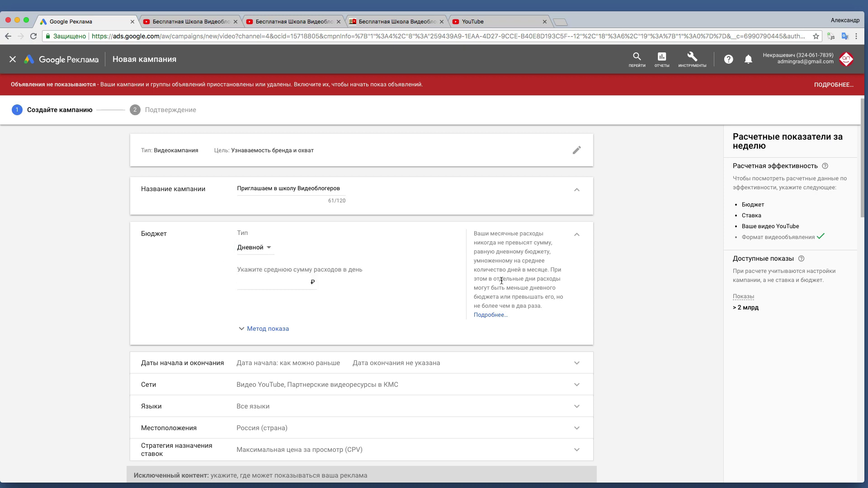
left_click(266, 250)
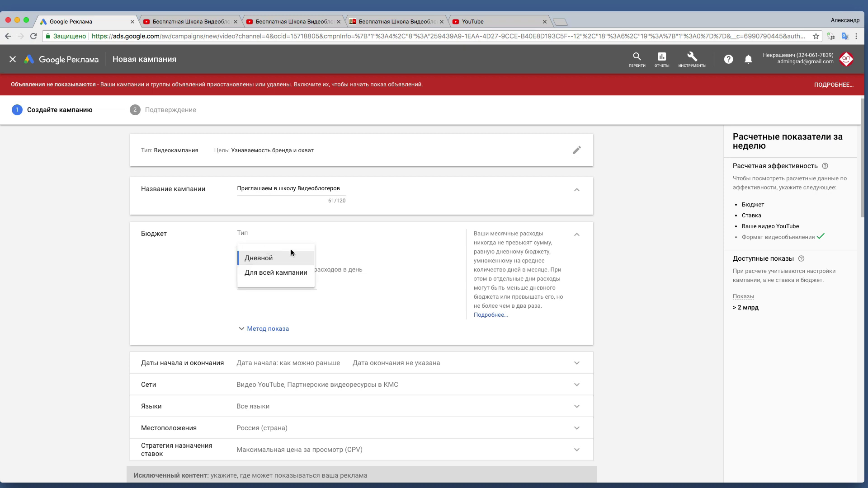
left_click(415, 250)
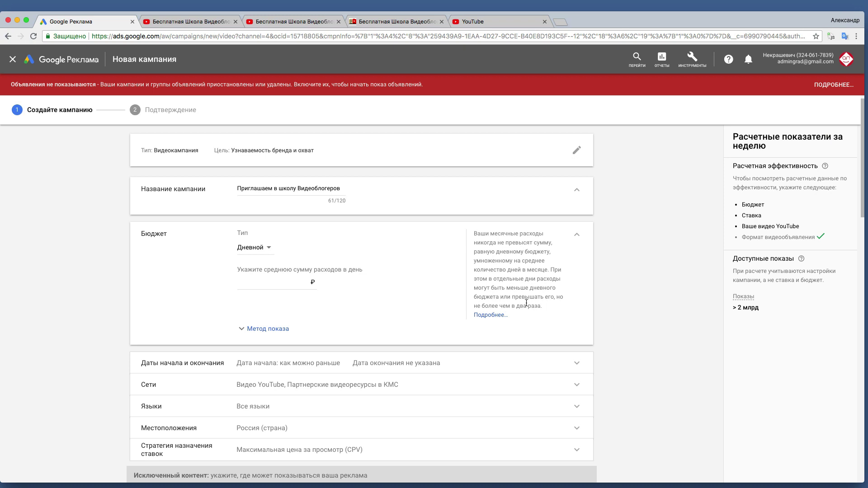
left_click(284, 280)
type("300,00")
left_click(162, 284)
scroll(271, 295, "down", 1)
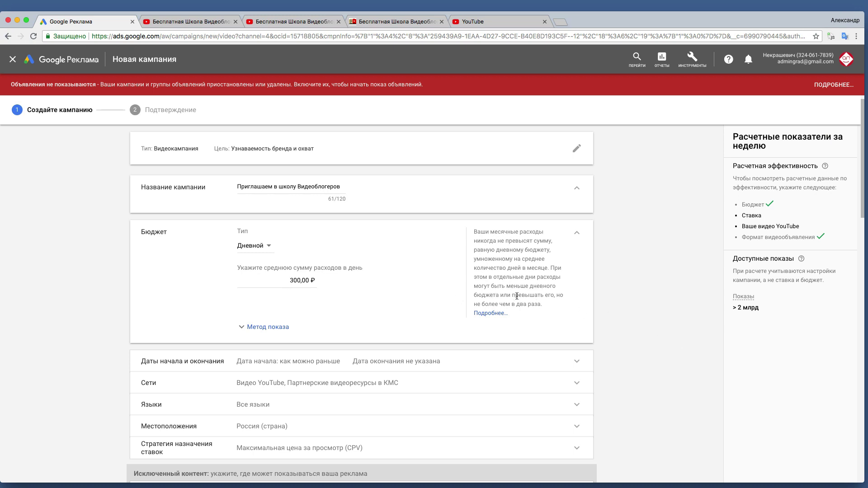
left_click_drag(517, 297, 565, 301)
left_click(427, 299)
scroll(420, 300, "down", 1)
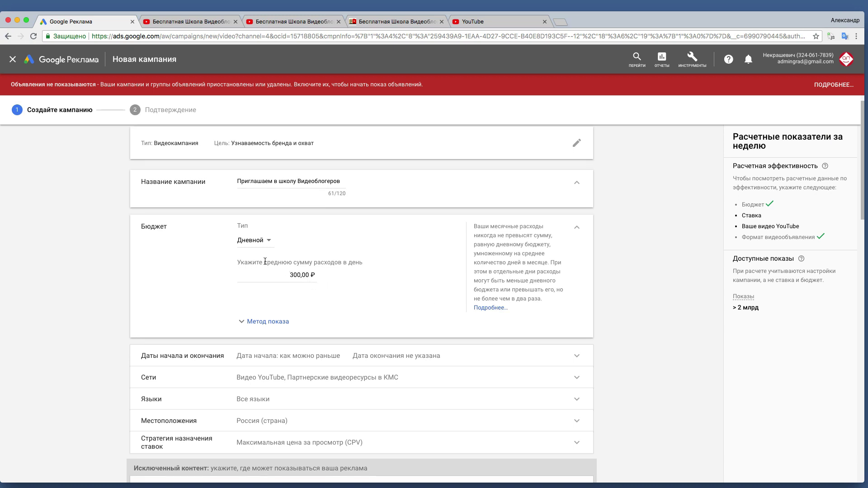
- Compare the Стандартный and Ускоренный delivery methods for the budget and keep Стандартный
left_click_drag(264, 263, 341, 262)
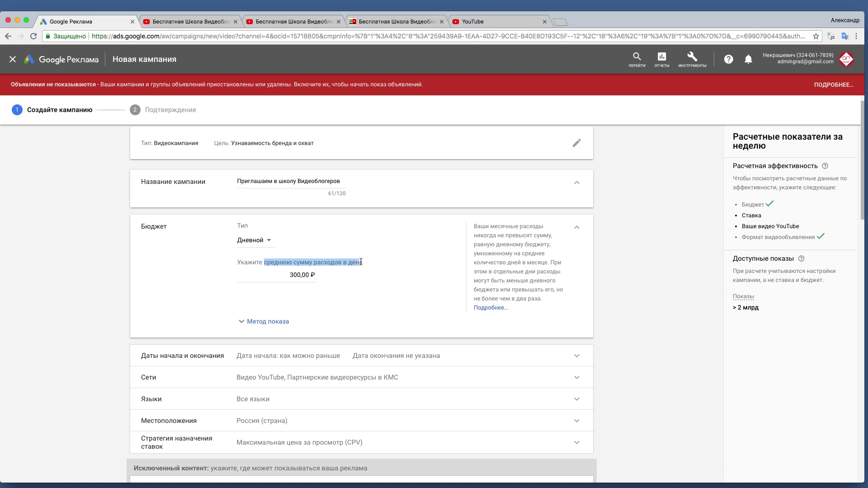
scroll(351, 313, "down", 1)
left_click(341, 312)
left_click(276, 322)
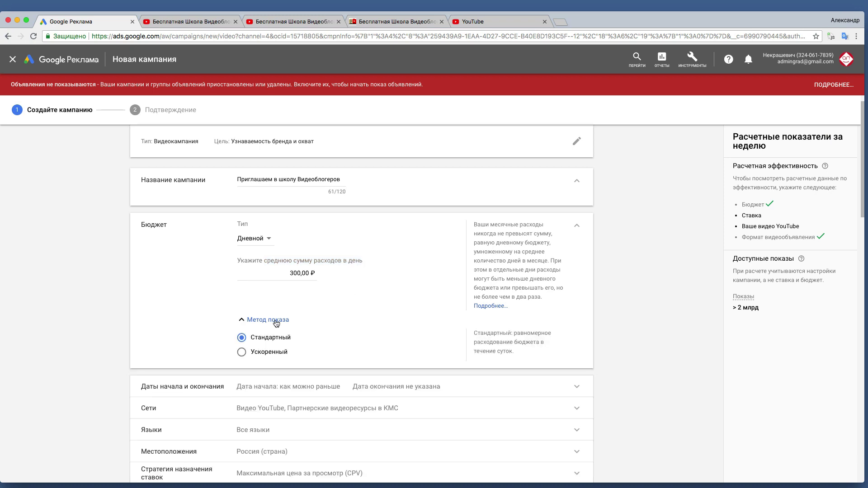
left_click(266, 354)
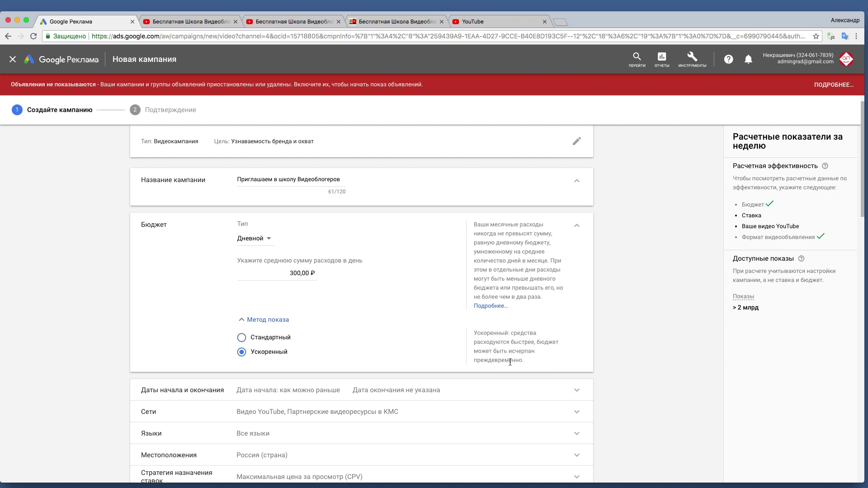
left_click(274, 339)
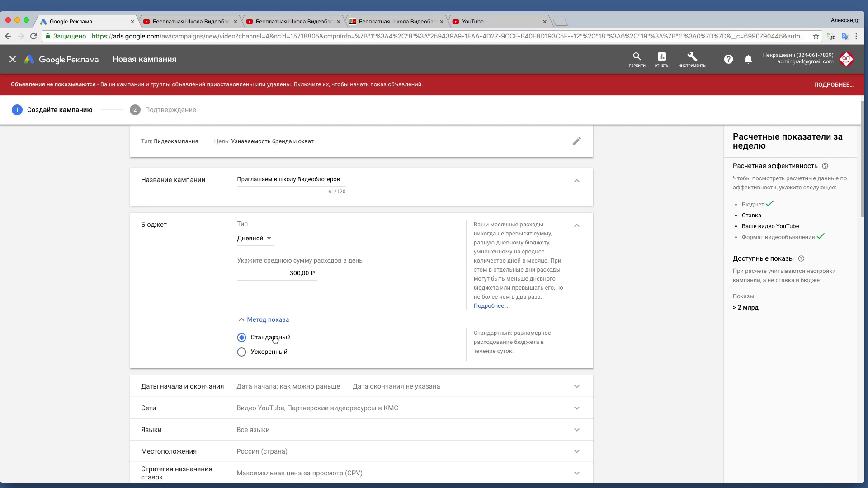
- Schedule the campaign to start right after the ads are approved and to end on 30 сент. 2018 г
scroll(274, 339, "down", 1)
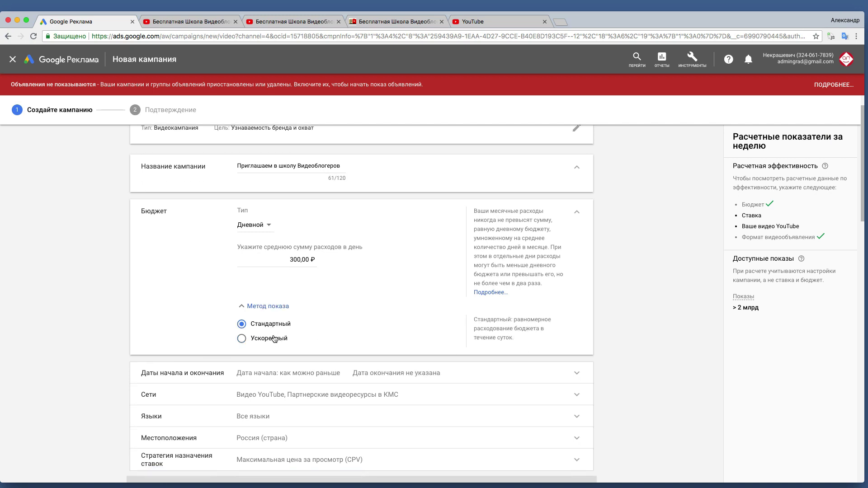
scroll(274, 338, "down", 1)
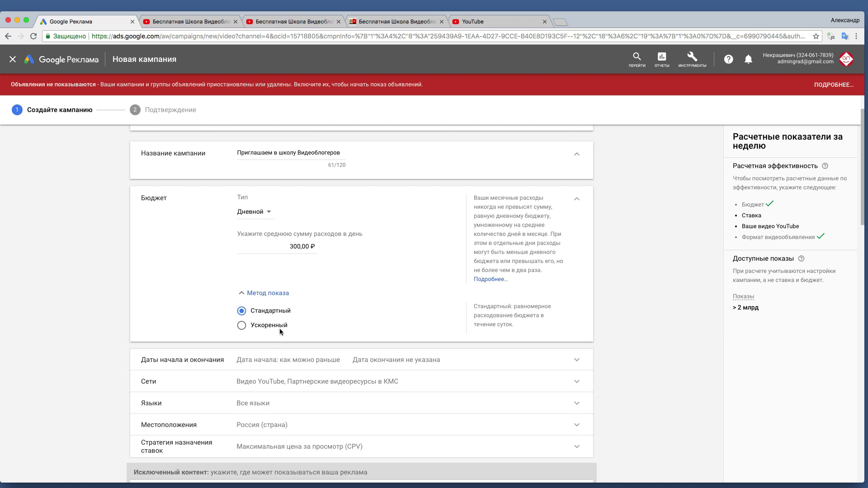
scroll(231, 329, "down", 4)
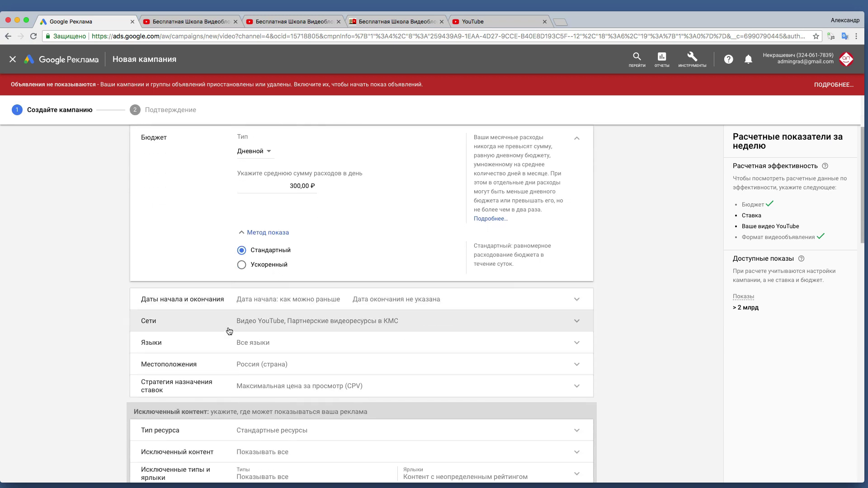
scroll(229, 331, "down", 4)
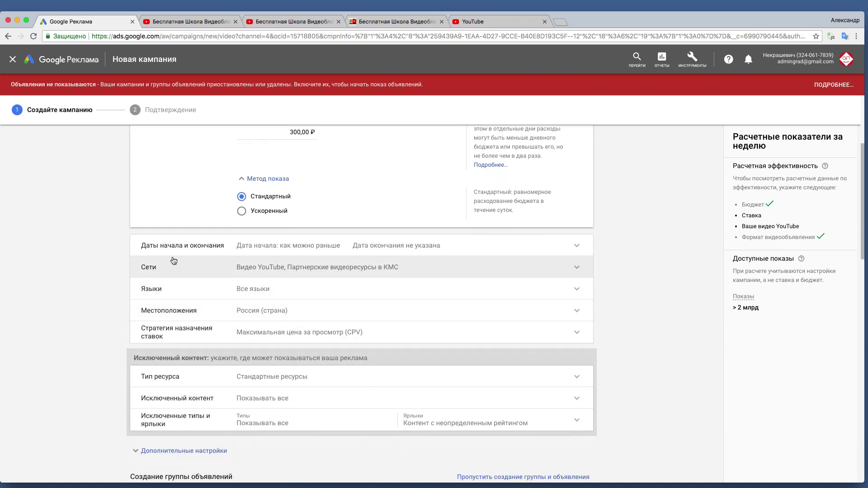
left_click(243, 247)
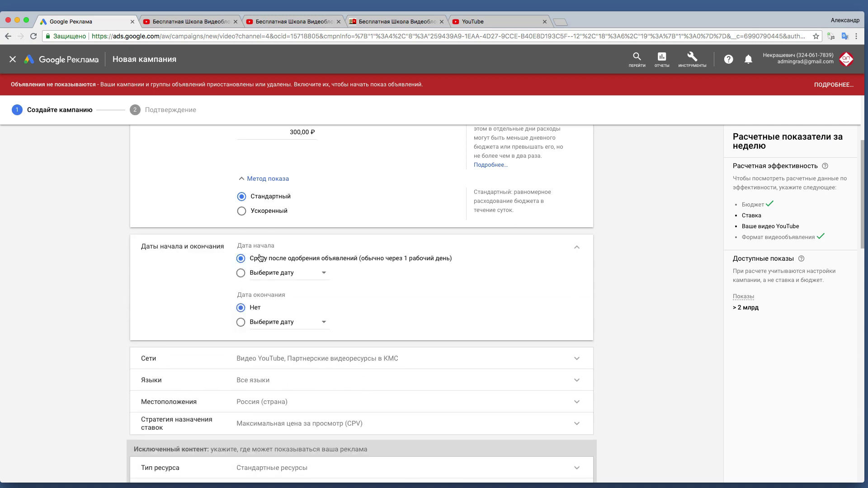
left_click(324, 273)
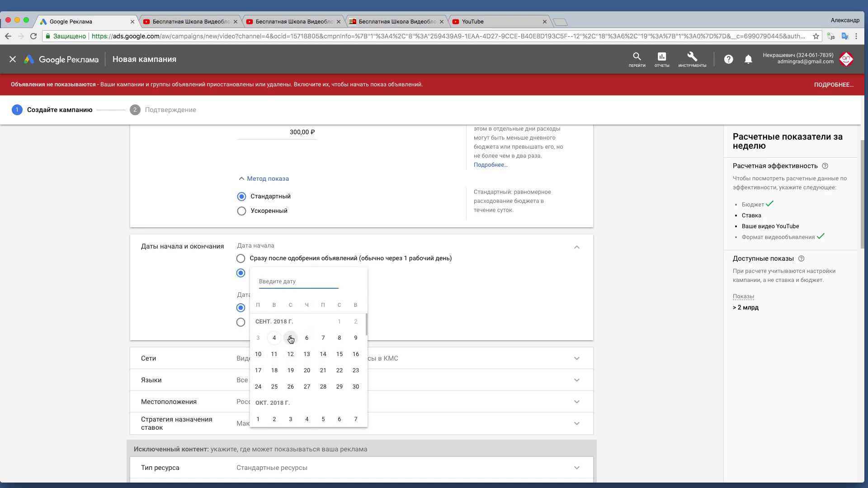
left_click(392, 304)
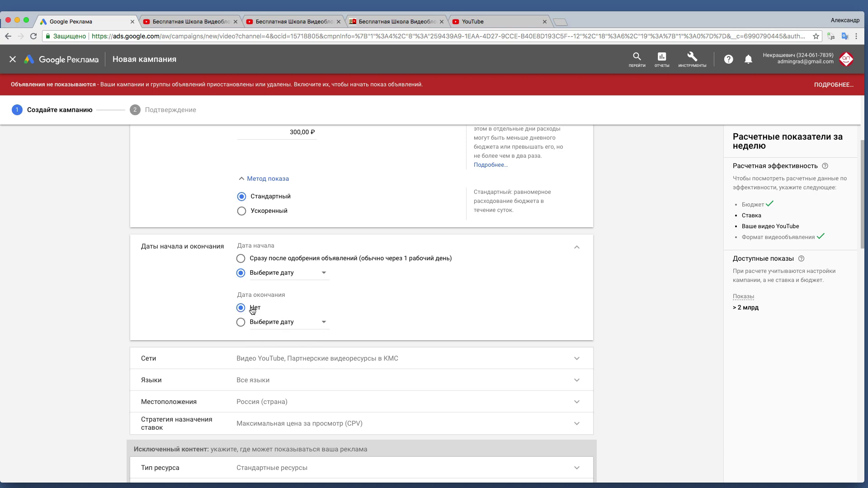
left_click(324, 323)
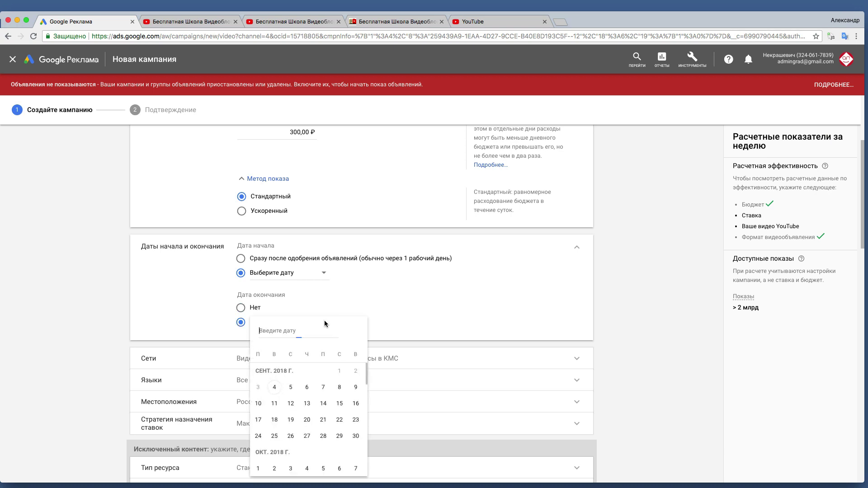
left_click(356, 436)
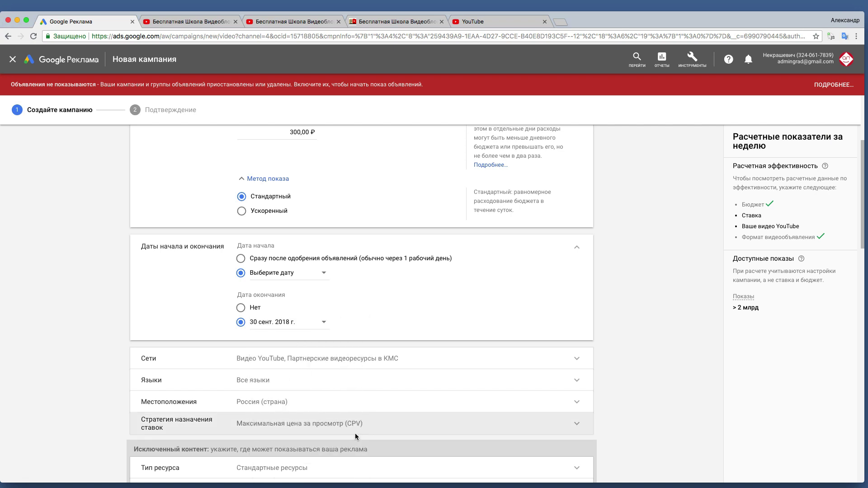
left_click(317, 277)
left_click(375, 279)
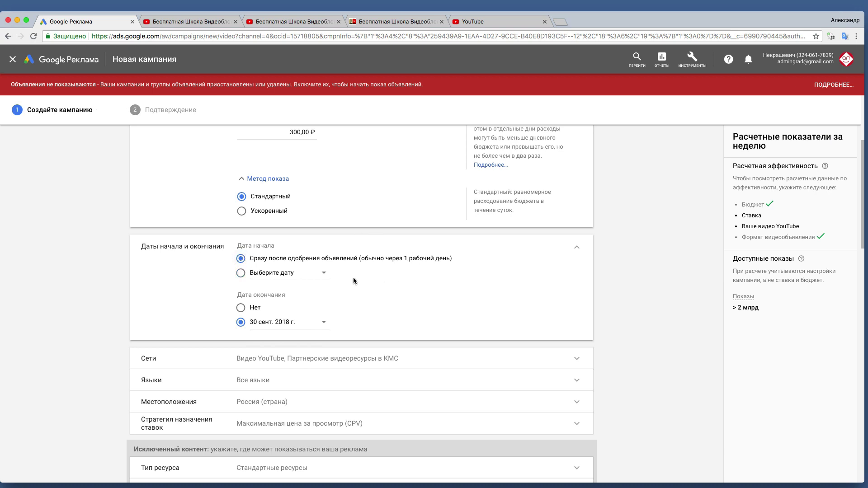
- Review the campaign's network options, including YouTube search results and the In-Stream and Video Discovery formats available for Видео YouTube
scroll(276, 314, "down", 1)
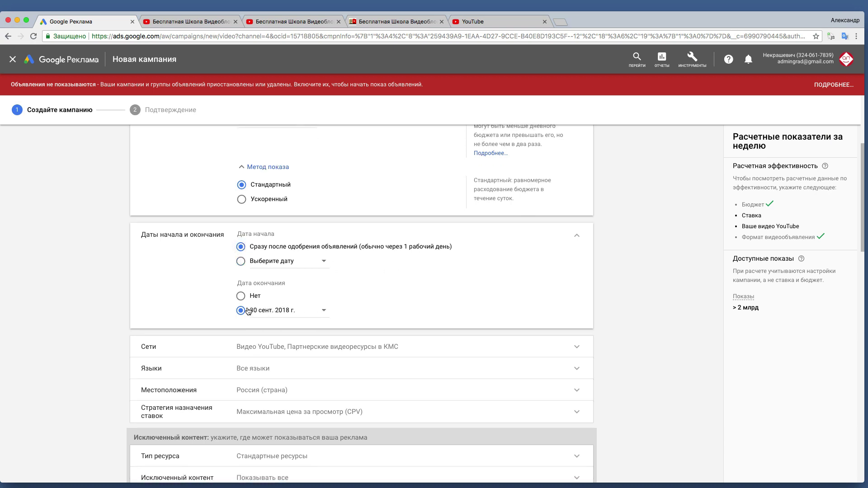
scroll(271, 312, "down", 1)
scroll(272, 311, "down", 3)
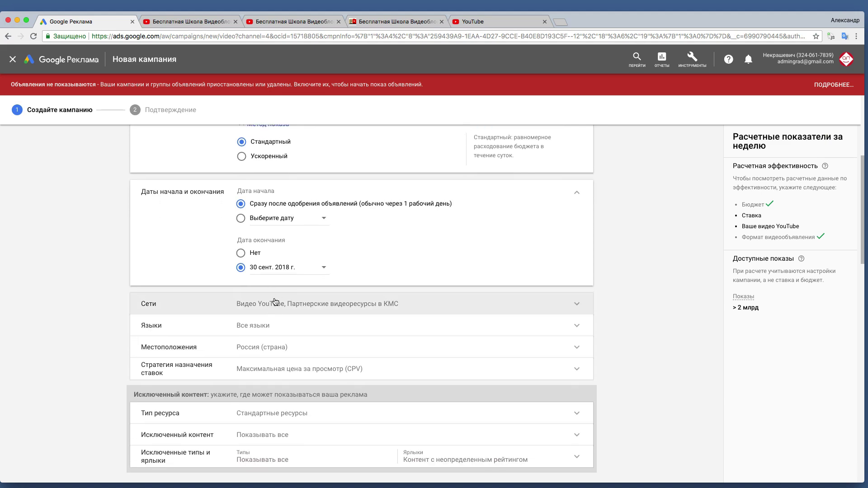
scroll(277, 302, "down", 1)
scroll(59, 292, "up", 10)
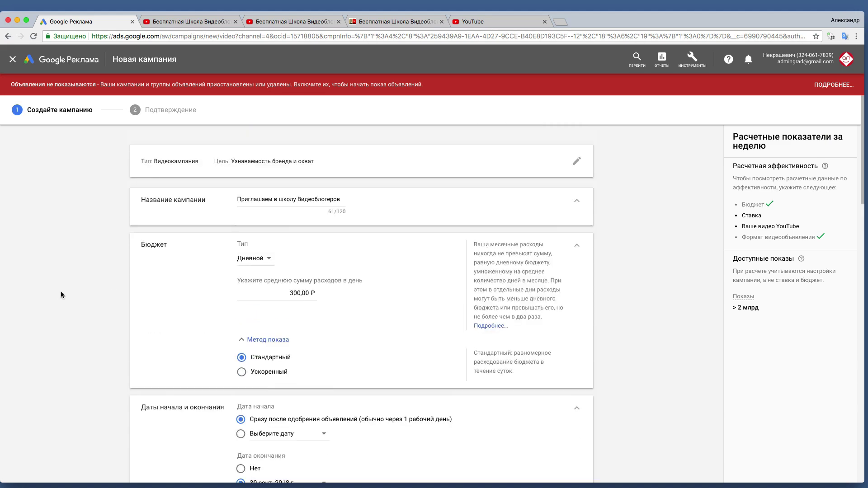
scroll(61, 292, "down", 5)
scroll(62, 294, "down", 1)
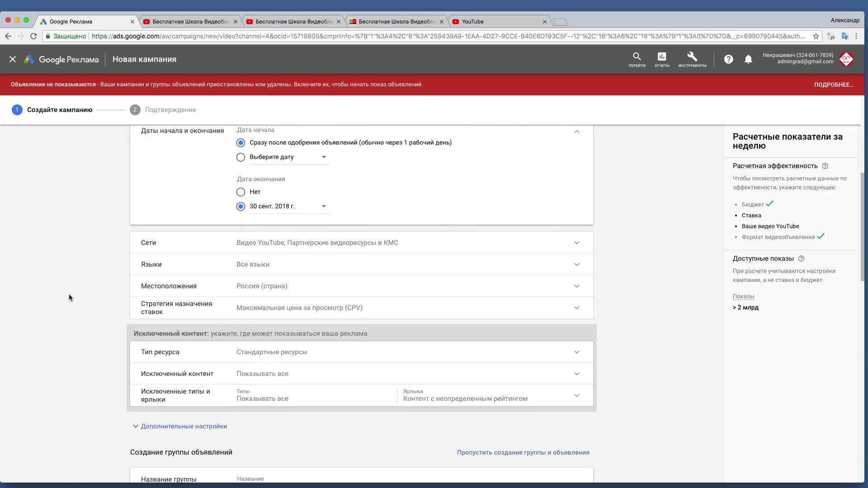
left_click(236, 245)
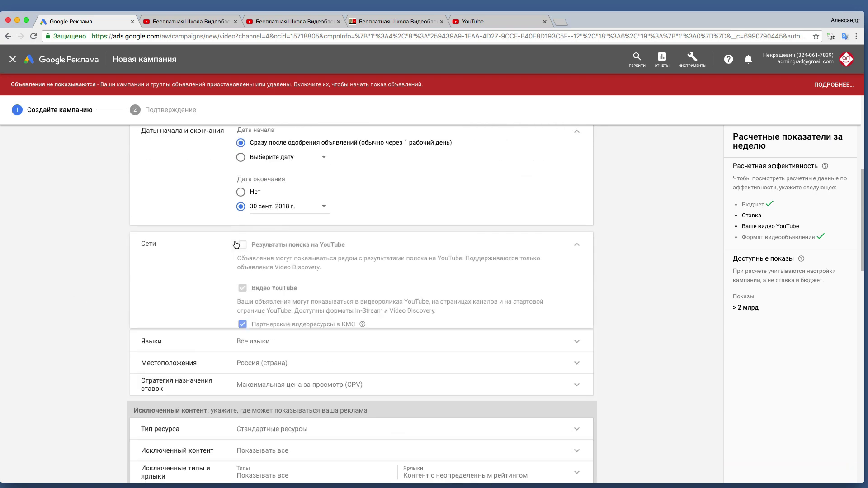
mouse_move(243, 247)
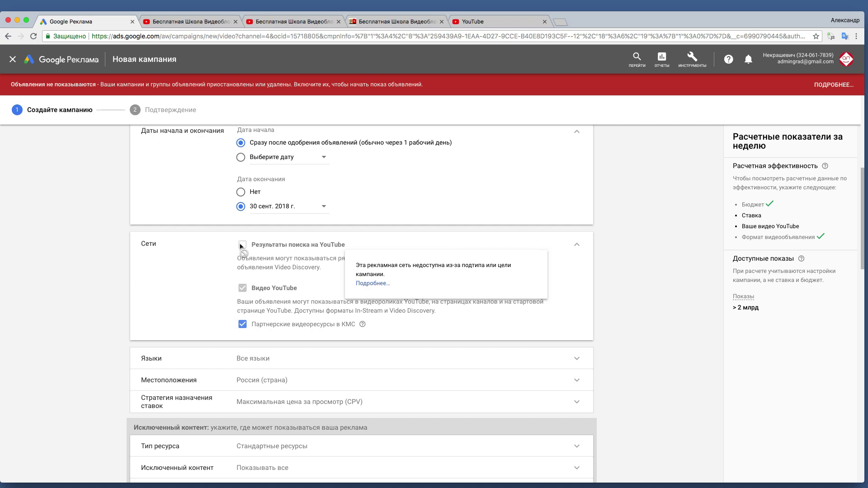
scroll(216, 269, "down", 1)
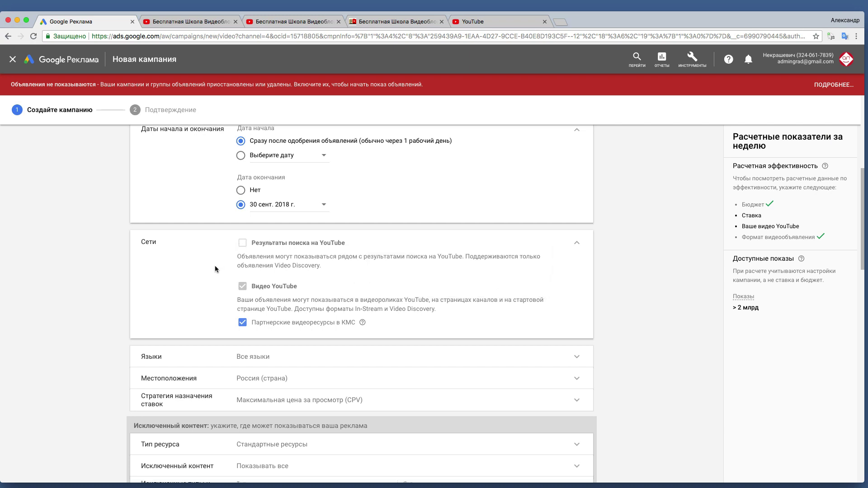
scroll(215, 269, "down", 1)
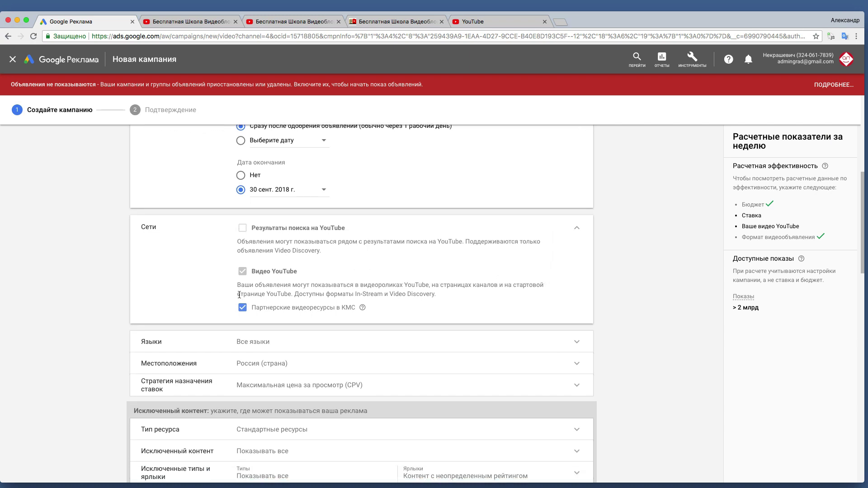
mouse_move(256, 272)
left_click_drag(298, 293, 444, 298)
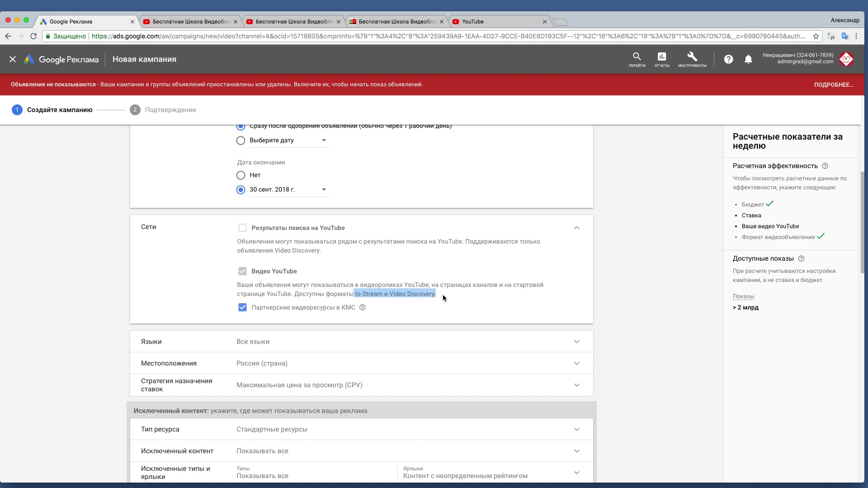
left_click(406, 297)
left_click_drag(355, 294, 380, 295)
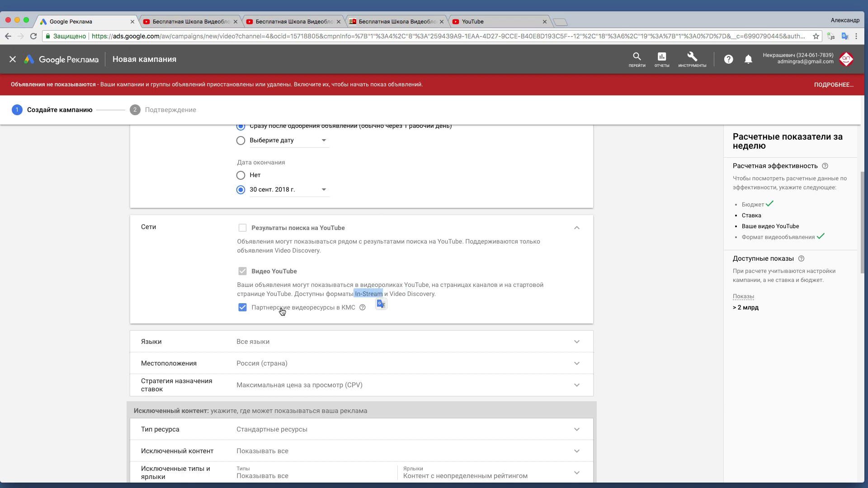
left_click(171, 287)
- Exclude Партнерские видеоресурсы в КМС from the campaign's networks
scroll(171, 288, "down", 1)
scroll(171, 287, "down", 1)
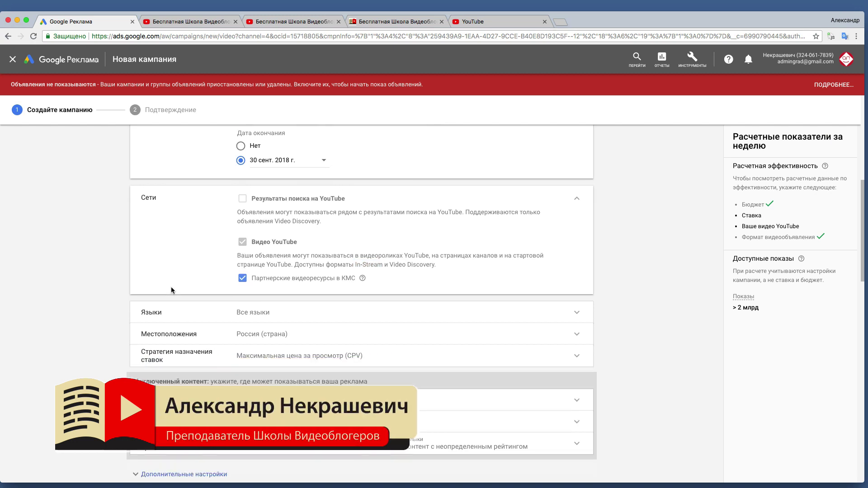
left_click(242, 280)
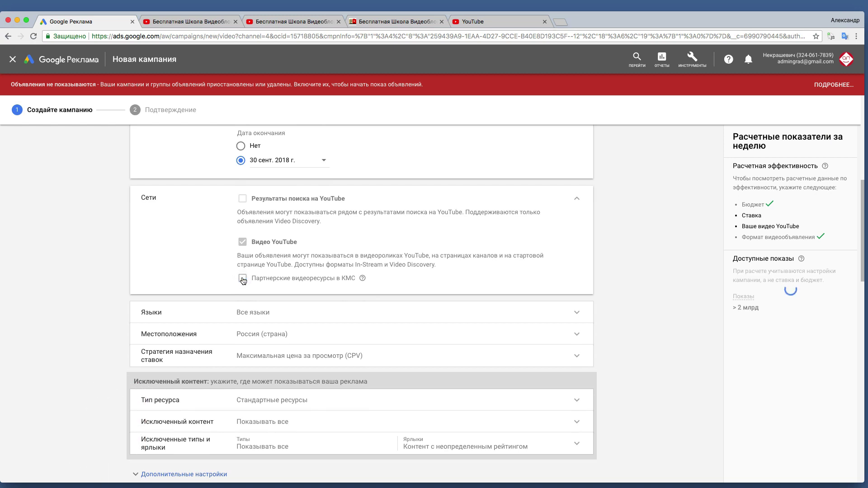
mouse_move(362, 279)
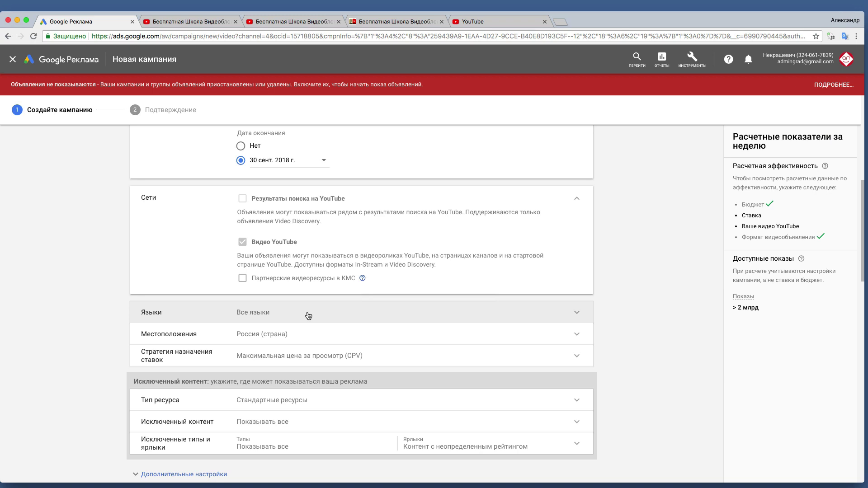
- Open the campaign's language settings and select Русский as the language the customers speak
scroll(294, 314, "down", 1)
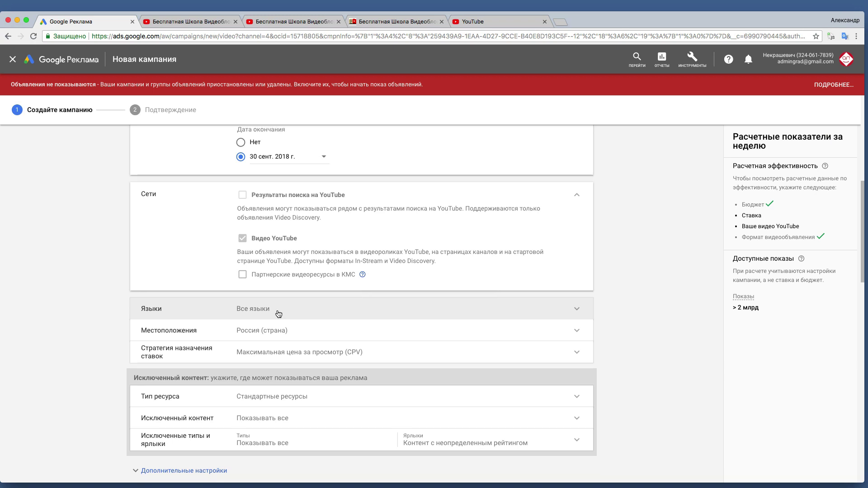
left_click(279, 310)
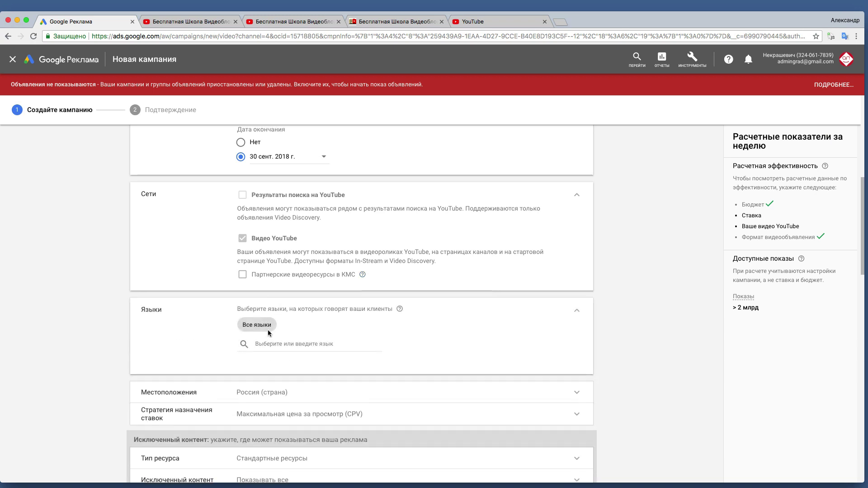
scroll(244, 320, "down", 1)
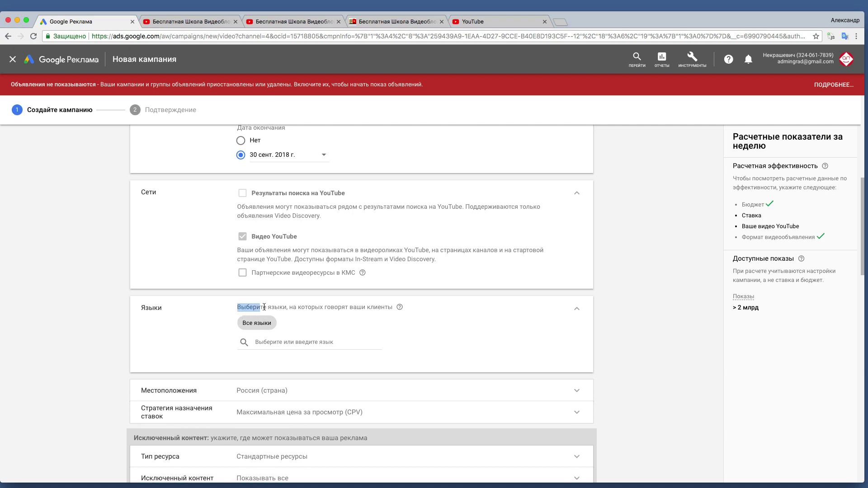
left_click_drag(265, 307, 354, 322)
left_click(312, 342)
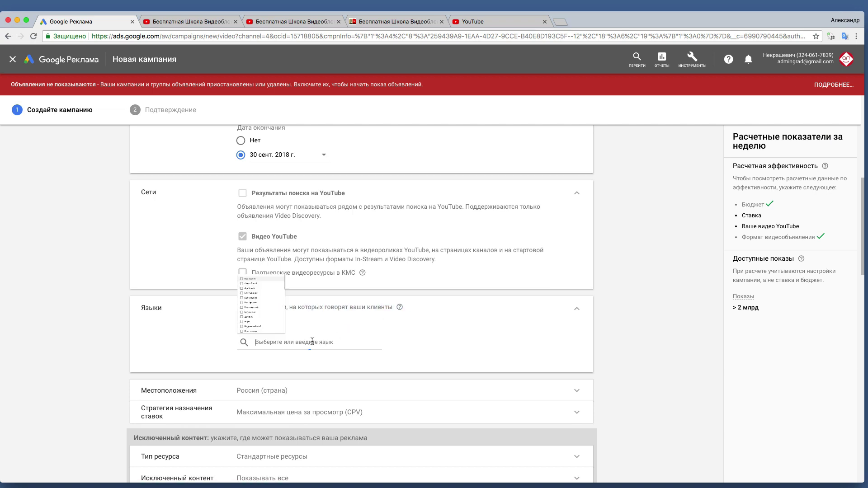
scroll(256, 252, "down", 1)
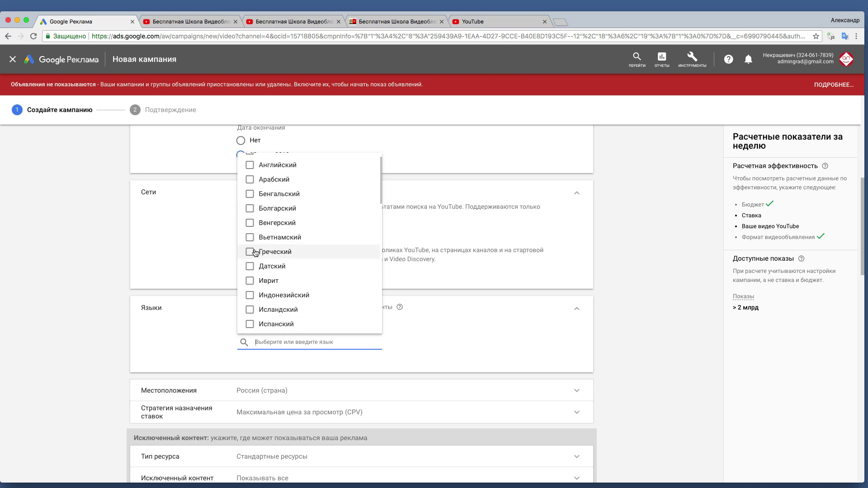
scroll(255, 253, "down", 7)
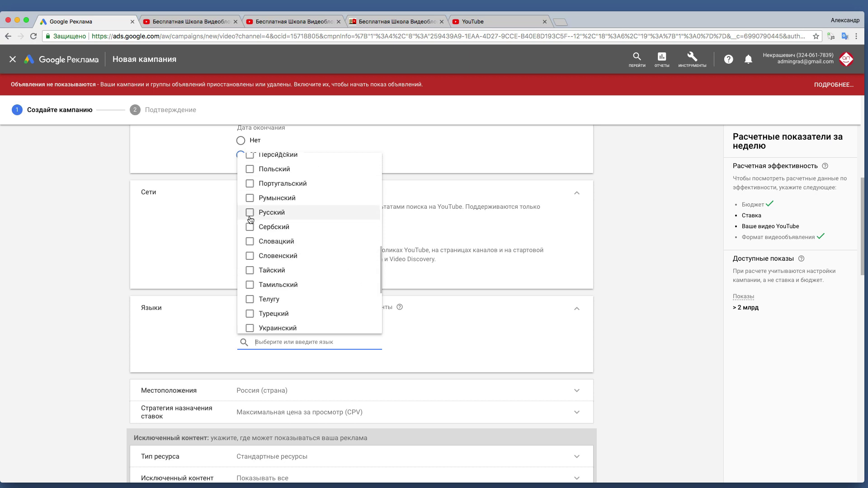
left_click(250, 218)
- Add Английский to the campaign's languages and remove it again
scroll(253, 212, "up", 8)
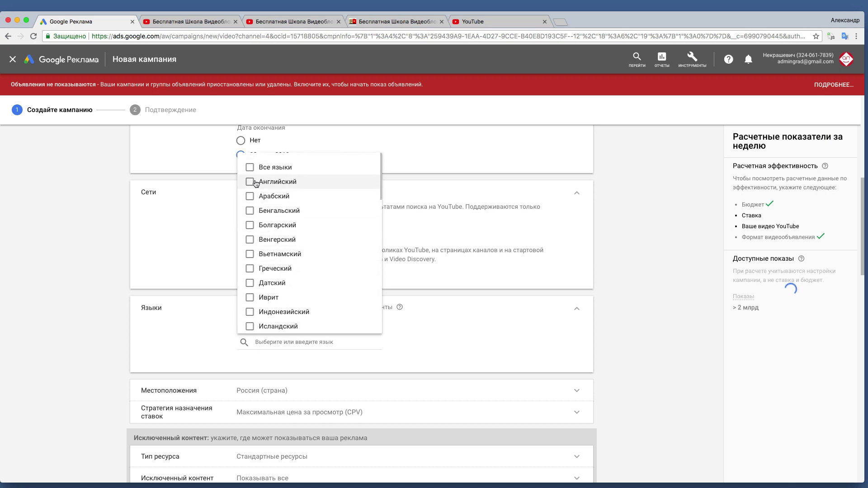
left_click(255, 183)
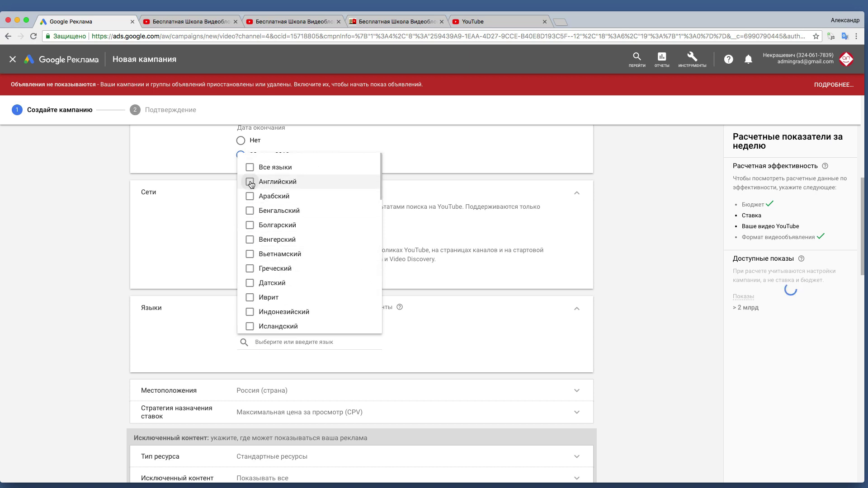
left_click(205, 238)
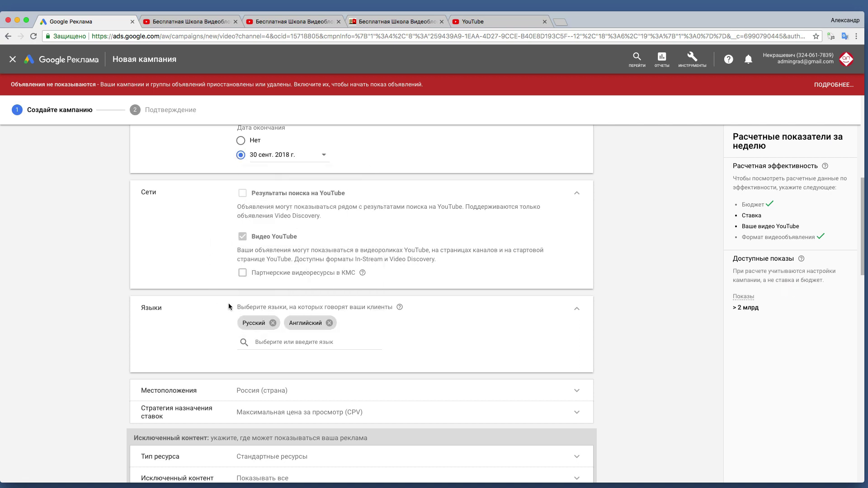
left_click(329, 323)
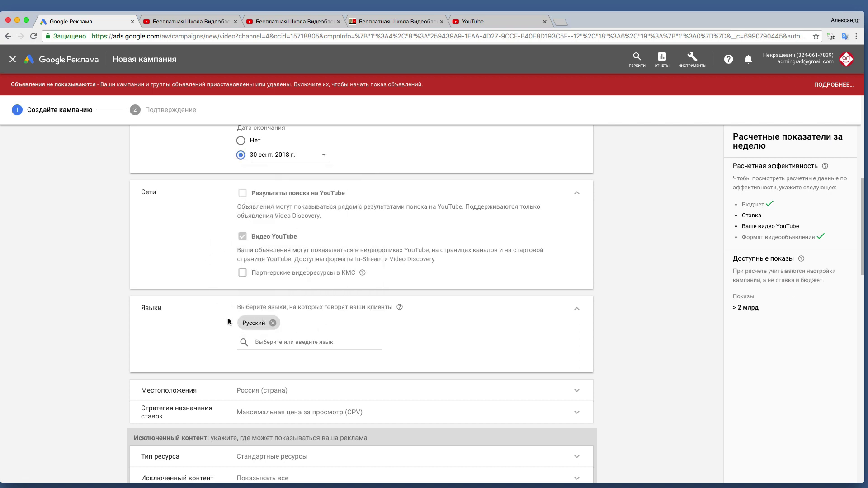
- Open the campaign's target location settings and add the country Беларусь as a custom location
scroll(219, 317, "down", 3)
scroll(219, 318, "down", 1)
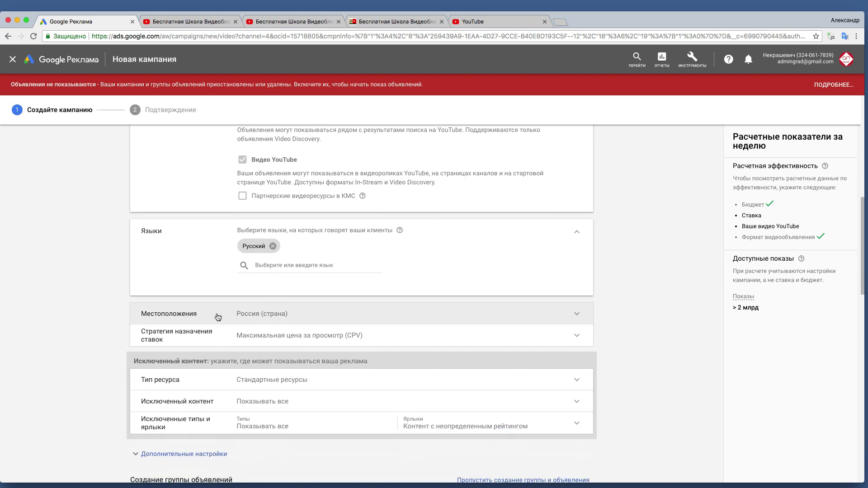
left_click(250, 316)
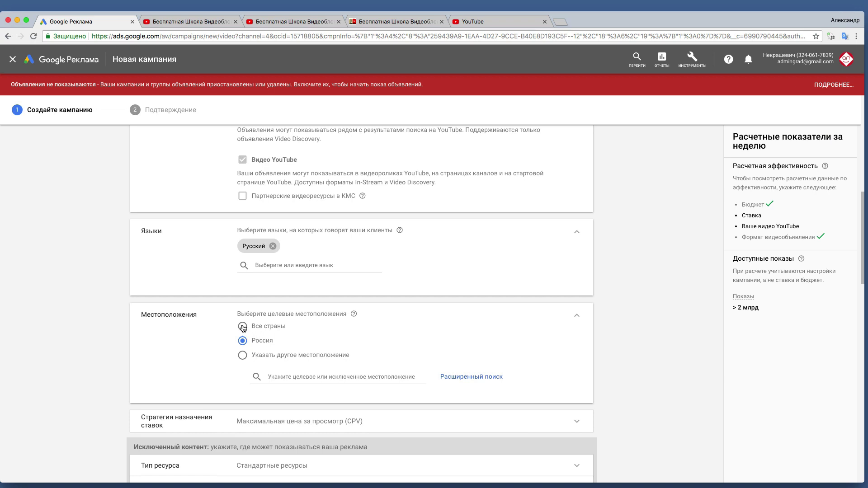
left_click(279, 377)
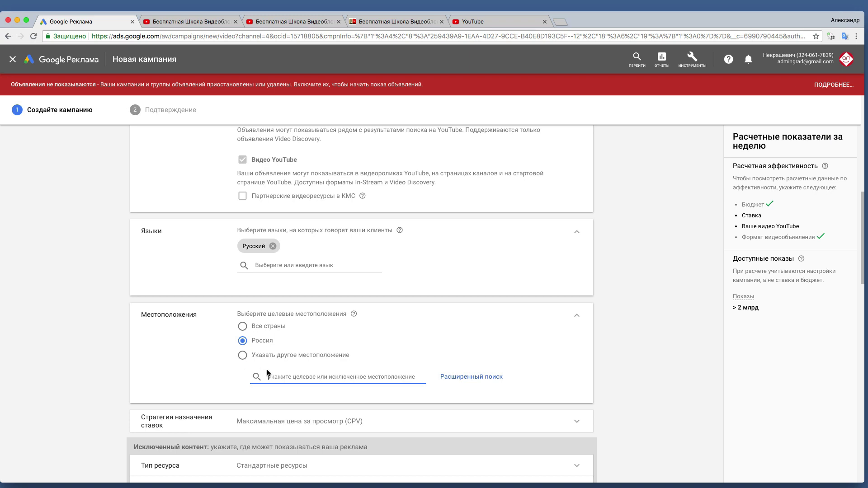
type("Бела")
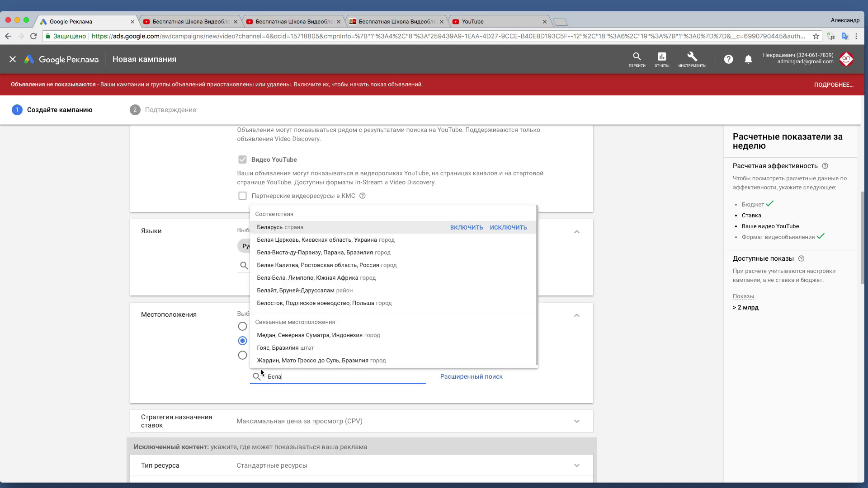
left_click(278, 229)
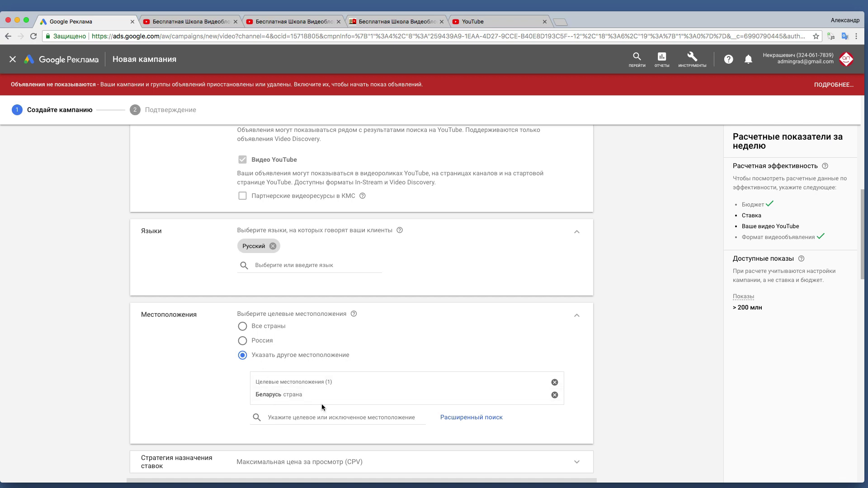
- Search the target locations for Россия and add the country
left_click(292, 417)
type("Росси")
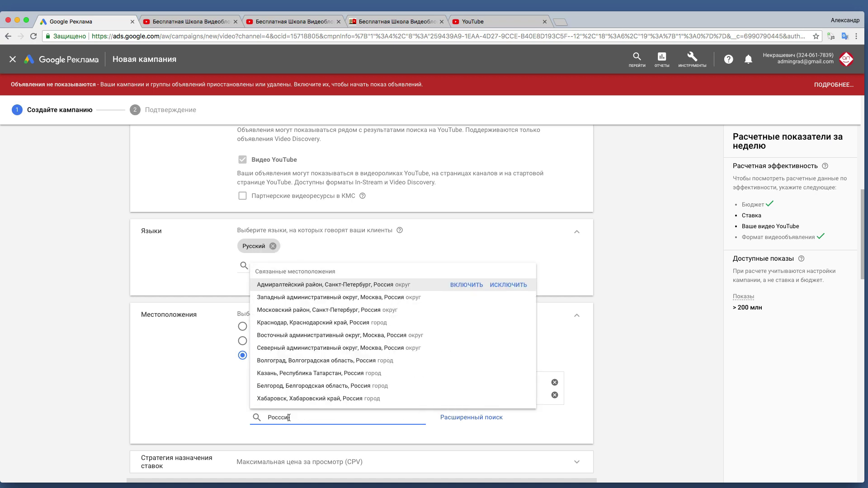
key("BackSpace")
key("BackSpace")
type("с")
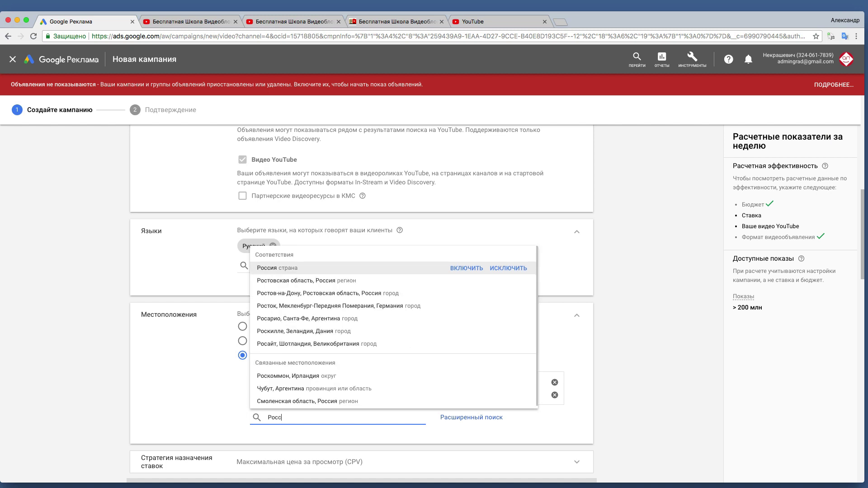
type("ия")
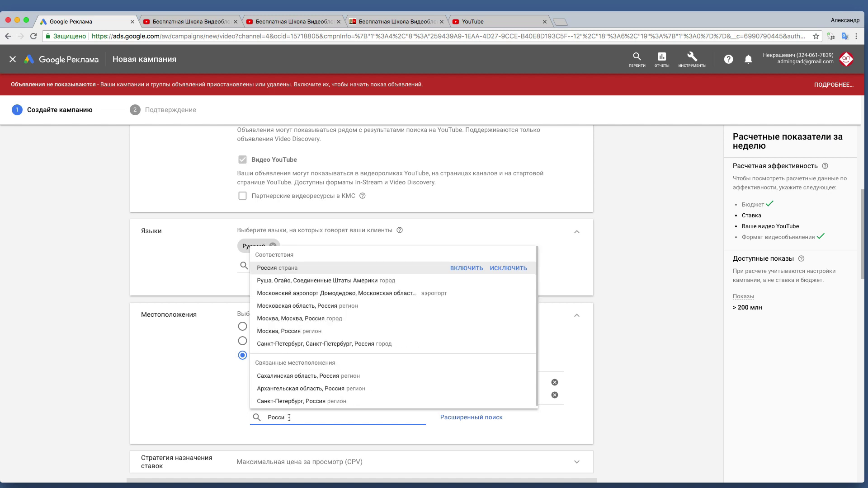
left_click(274, 269)
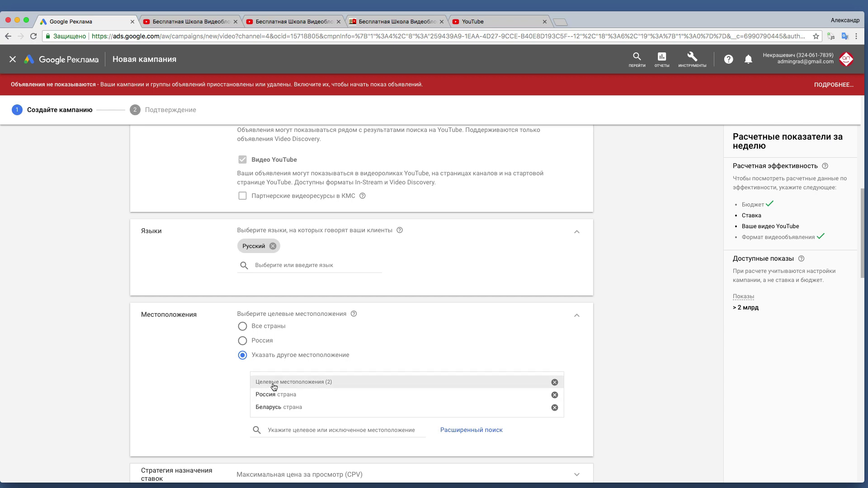
- Search for locations matching "Мос" to view the city and region targeting options, and clear the search
left_click(288, 425)
type("Мос")
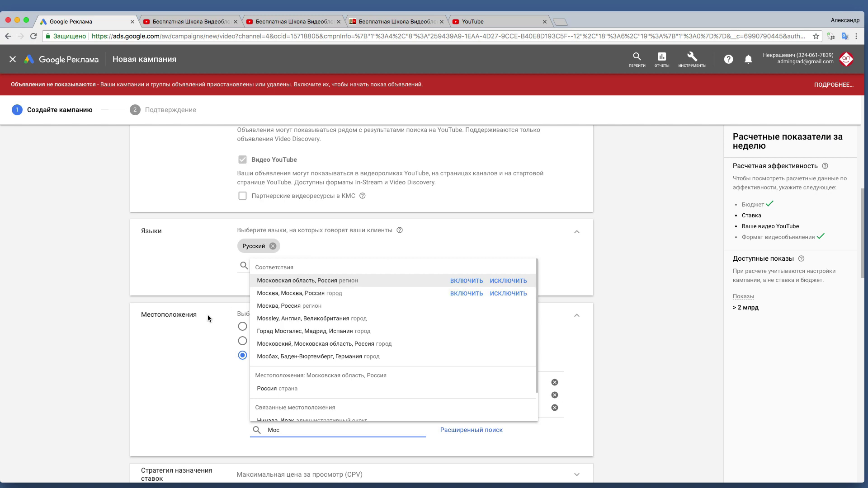
left_click(164, 338)
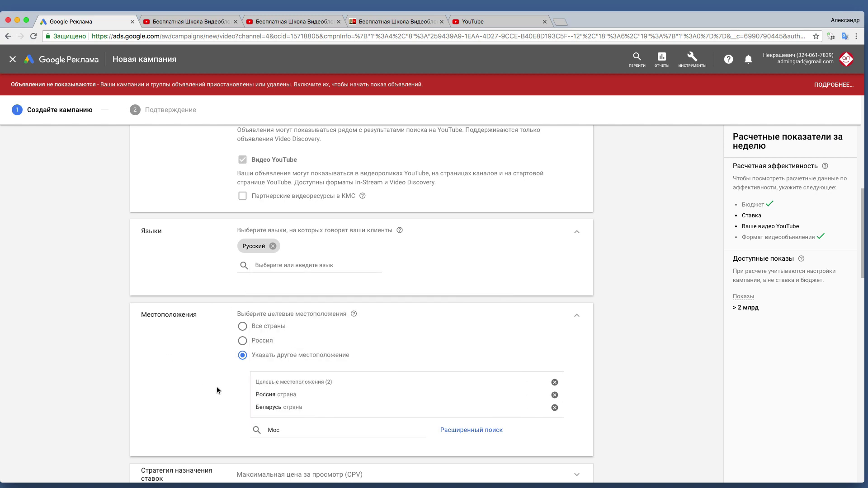
left_click_drag(286, 430, 259, 428)
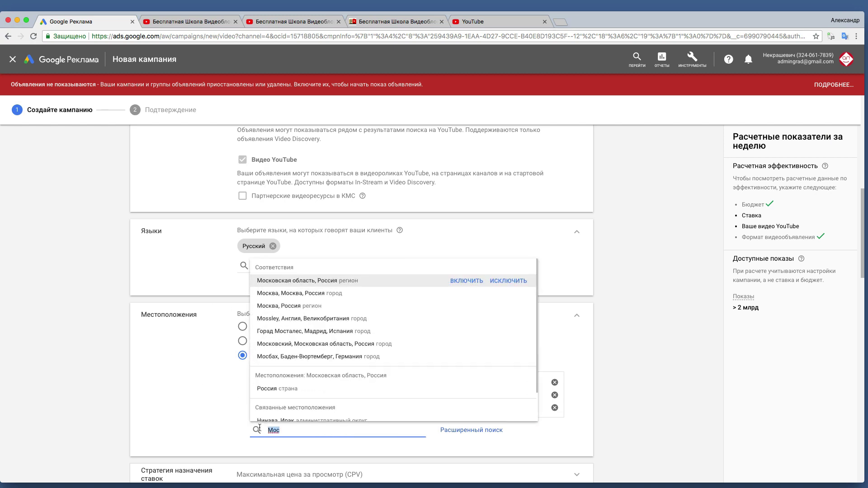
key("BackSpace")
- Search the target locations for Украина and add the country
type("Укар")
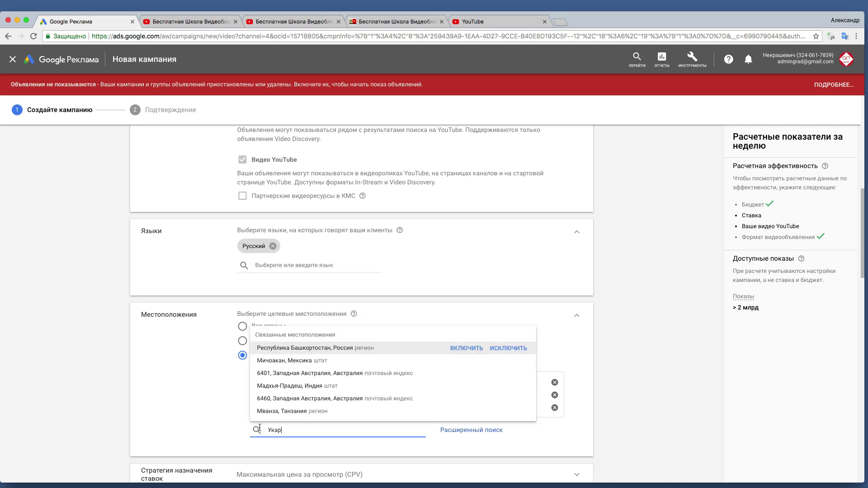
key("BackSpace")
key("BackSpace")
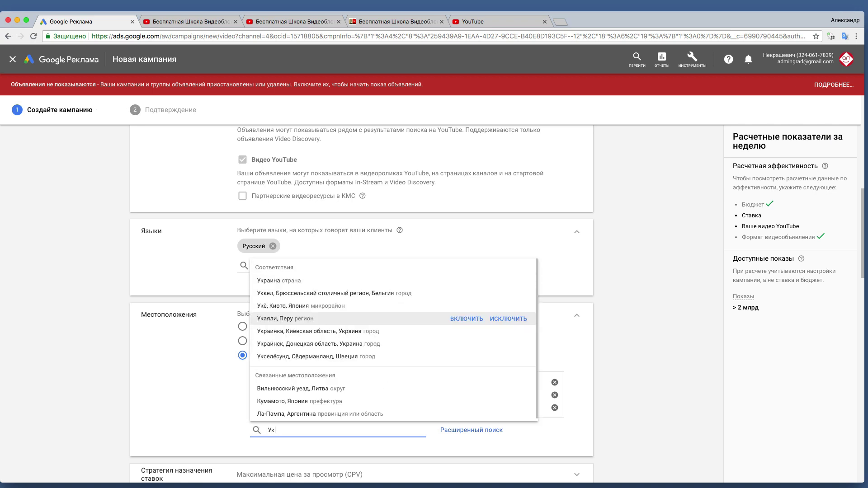
type("раина")
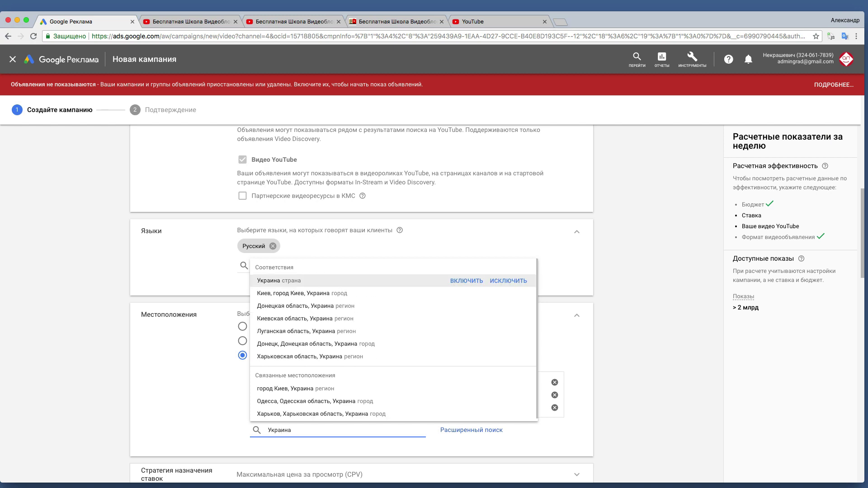
left_click(270, 280)
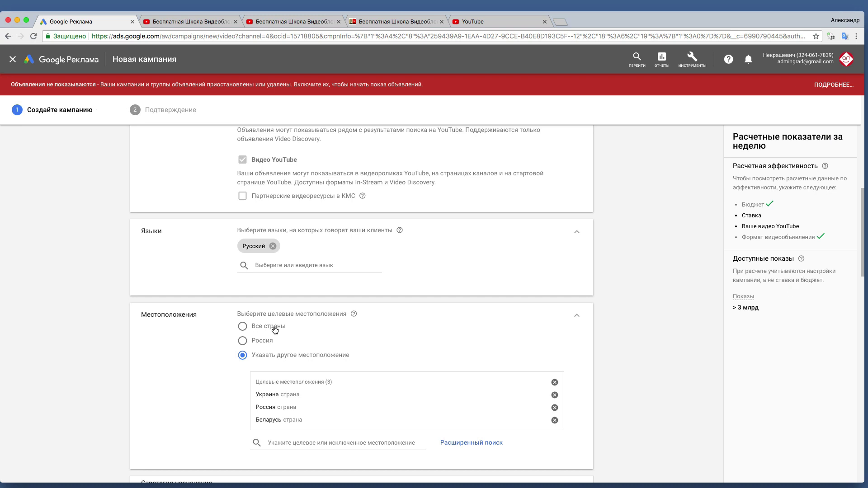
- Find the country Таджикистан by searching for "Та" and add it to the target locations
scroll(291, 361, "down", 2)
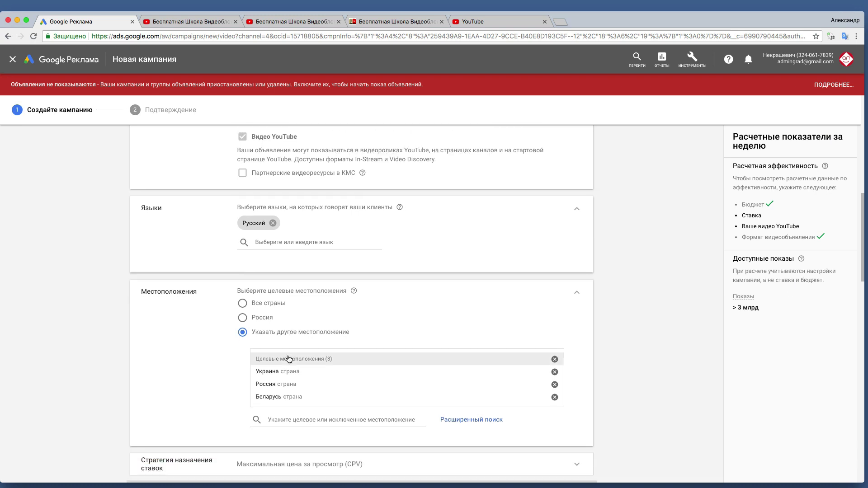
scroll(288, 360, "down", 1)
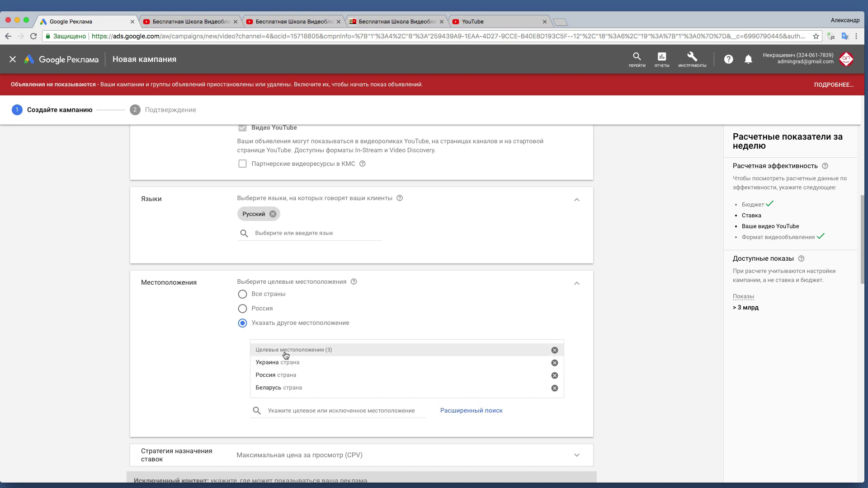
scroll(292, 362, "down", 1)
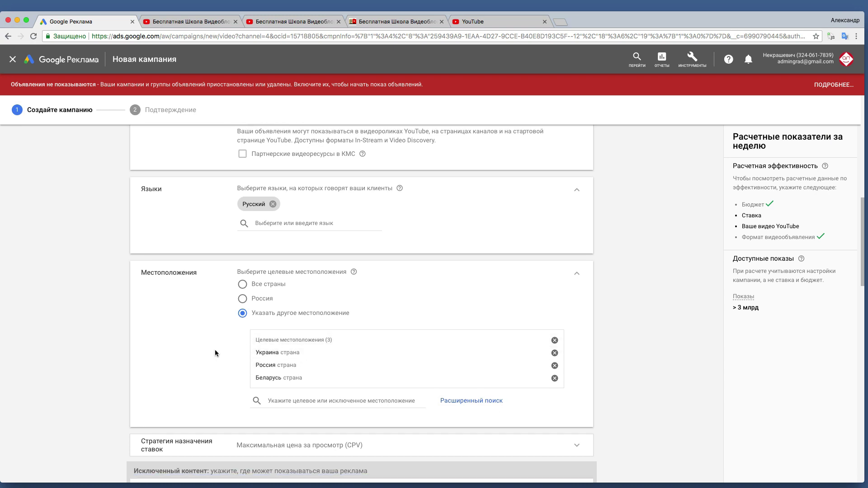
left_click(295, 401)
type("Тат")
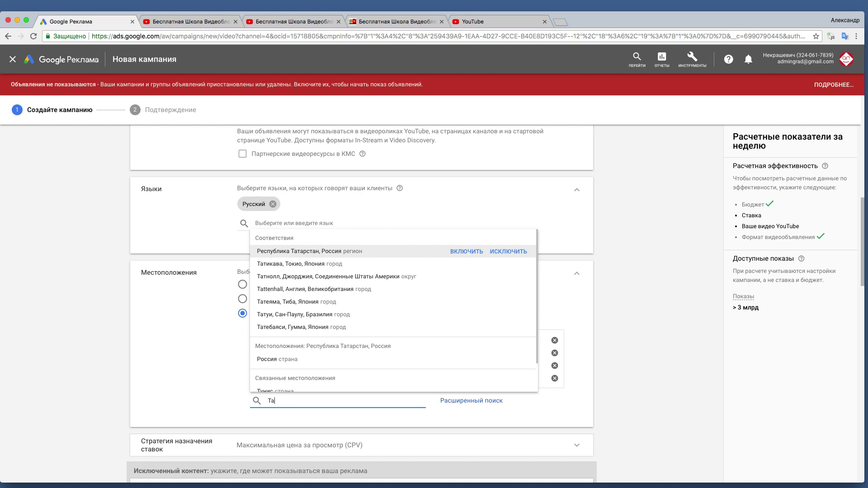
key("BackSpace")
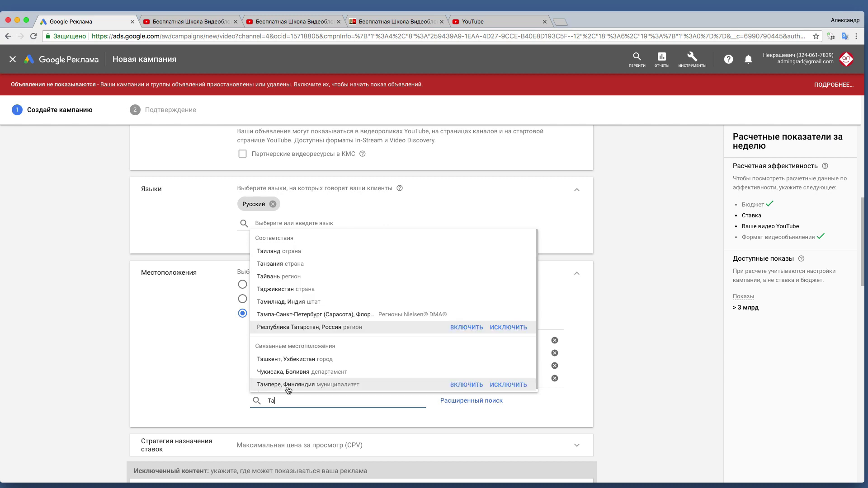
left_click(259, 289)
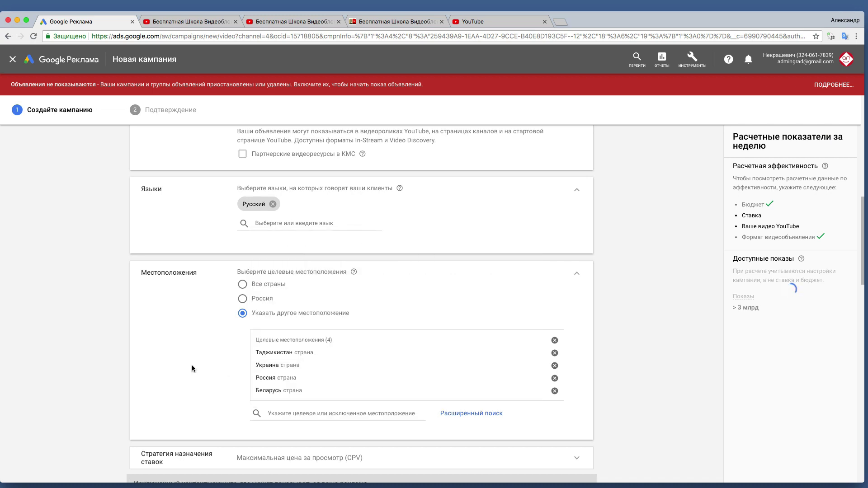
left_click(278, 414)
scroll(192, 344, "down", 2)
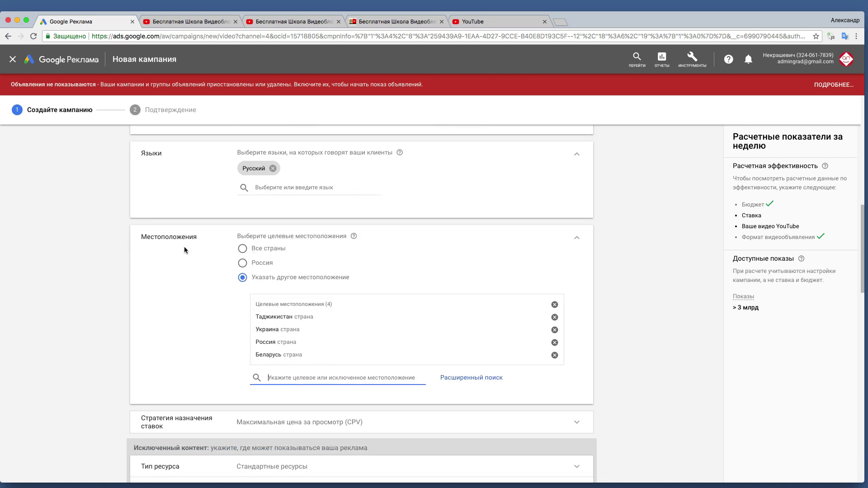
scroll(219, 307, "down", 2)
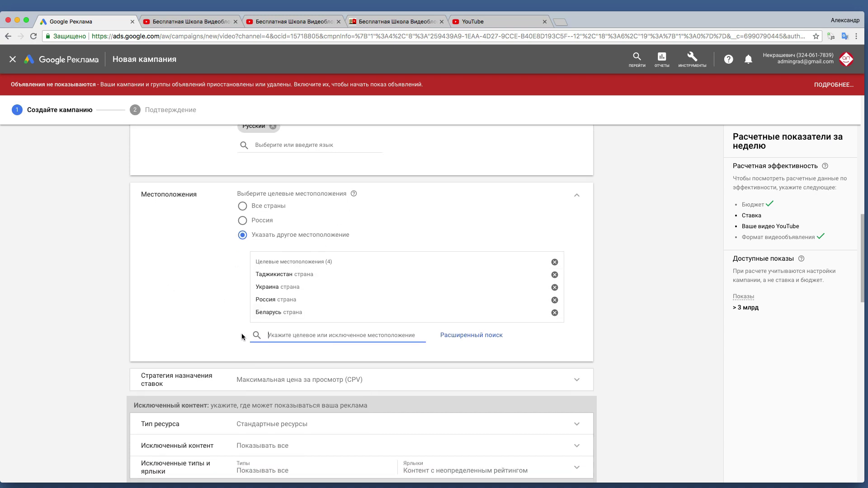
scroll(234, 334, "down", 2)
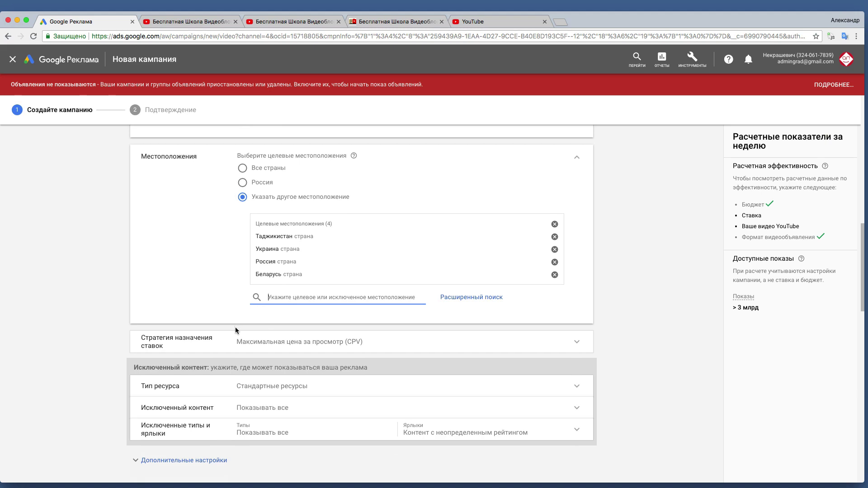
- Browse the recently published videos on the school's YouTube channel and return to the Google Ads campaign setup
left_click(198, 19)
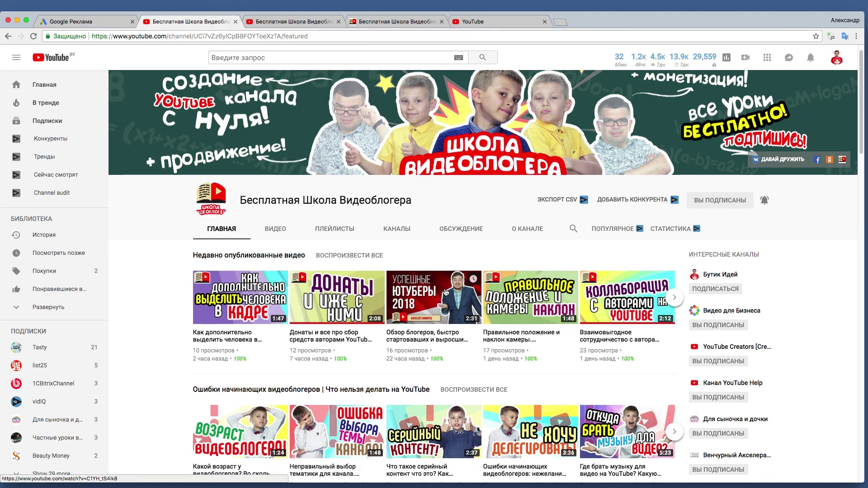
scroll(446, 292, "down", 2)
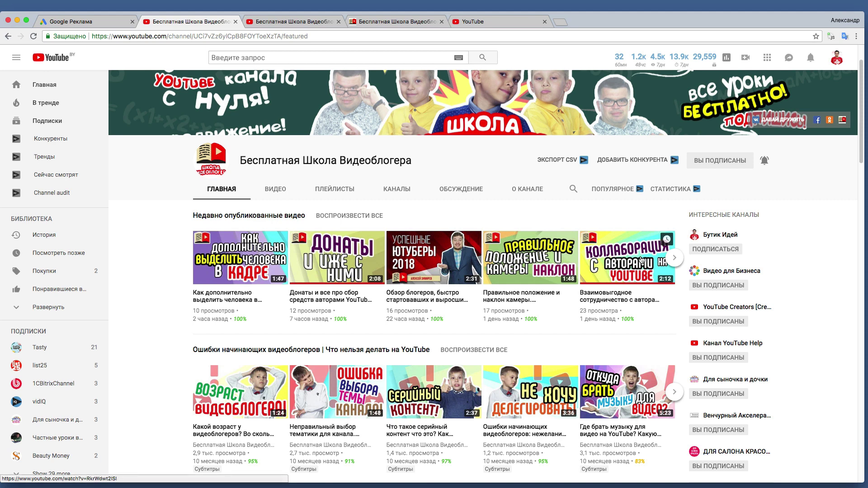
left_click(674, 258)
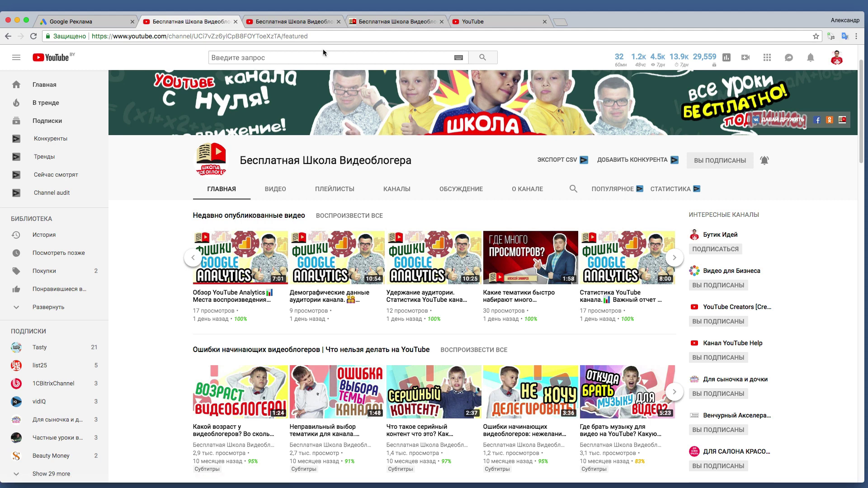
left_click(90, 18)
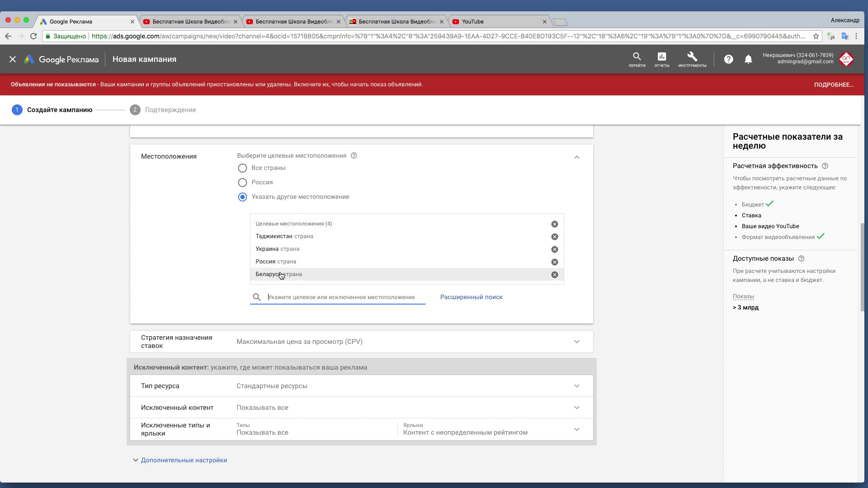
- Choose Максимальная цена за просмотр (CPV) as the campaign's bidding strategy
scroll(240, 269, "down", 1)
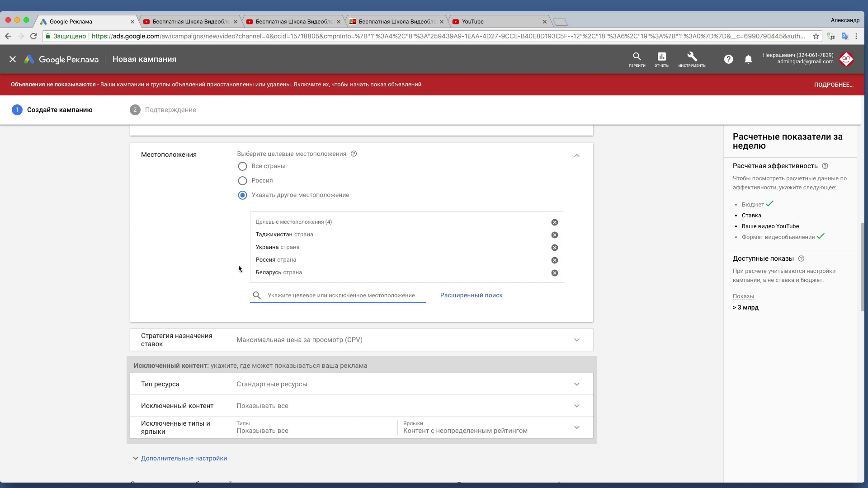
left_click(202, 261)
scroll(191, 264, "down", 2)
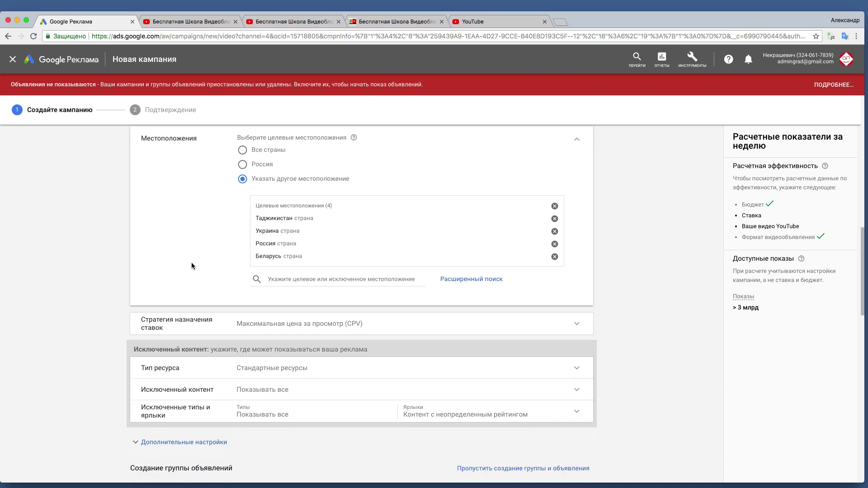
scroll(199, 271, "down", 1)
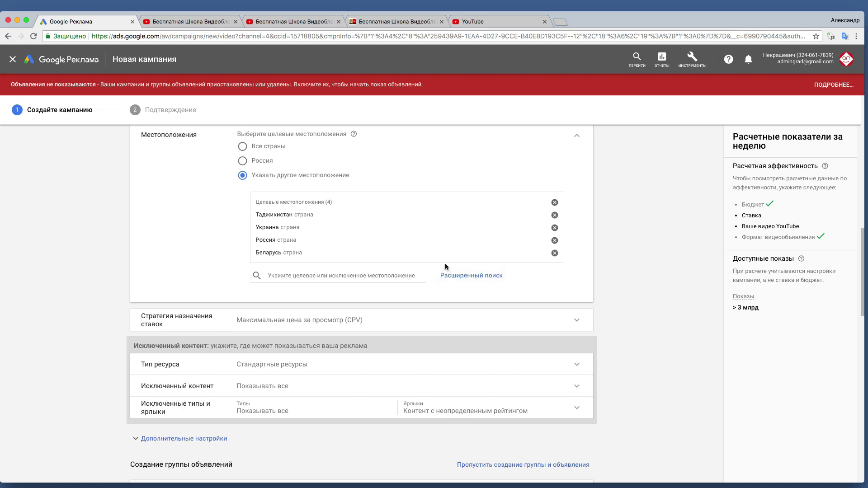
left_click(264, 321)
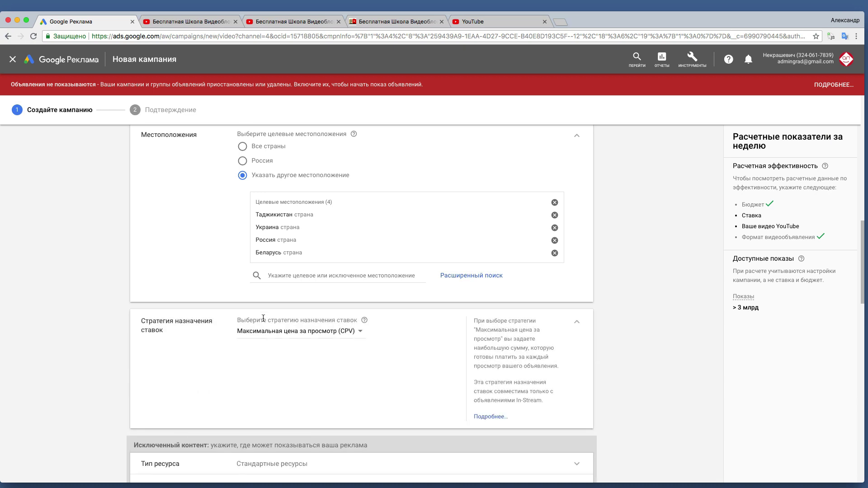
left_click(279, 334)
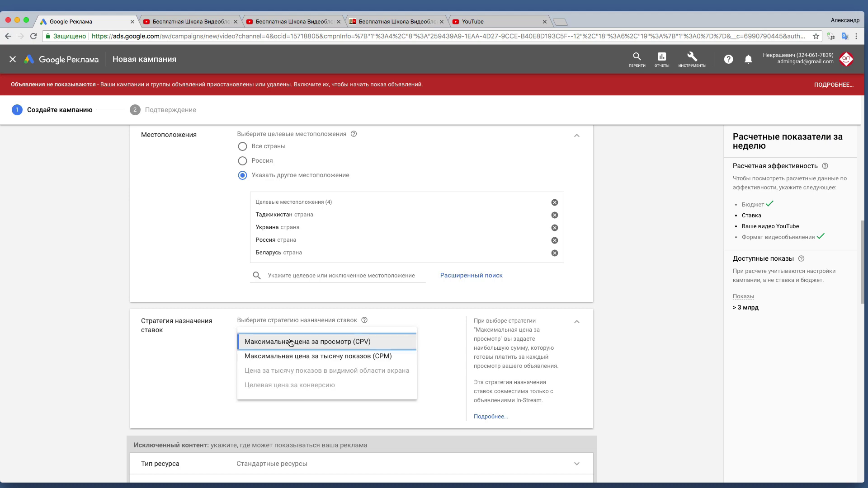
left_click(290, 343)
- View the school's channel in both open YouTube tabs and return to the Google Ads campaign setup
left_click(171, 23)
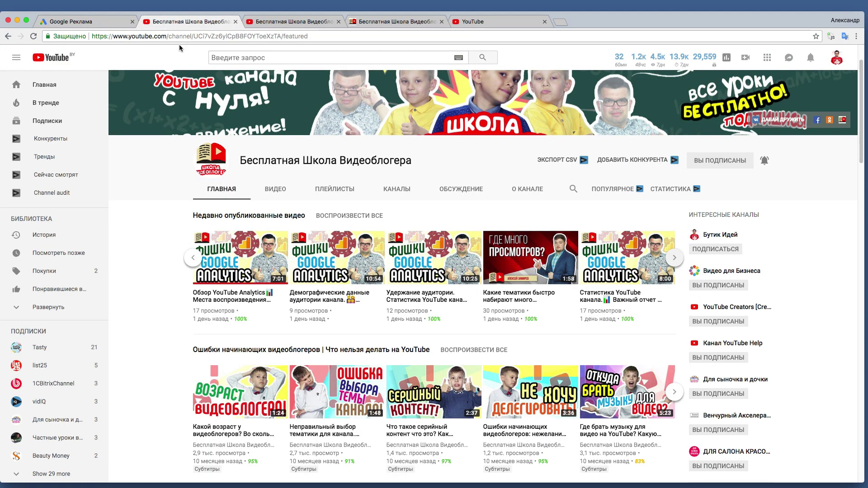
left_click(285, 21)
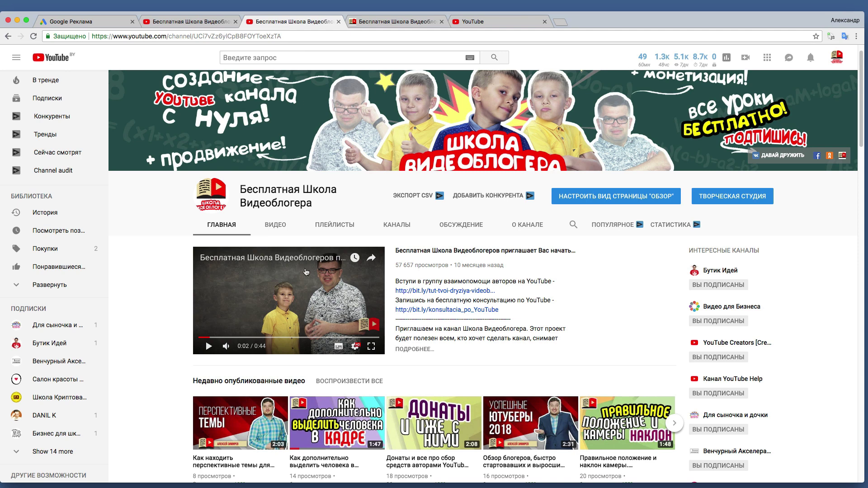
left_click(75, 22)
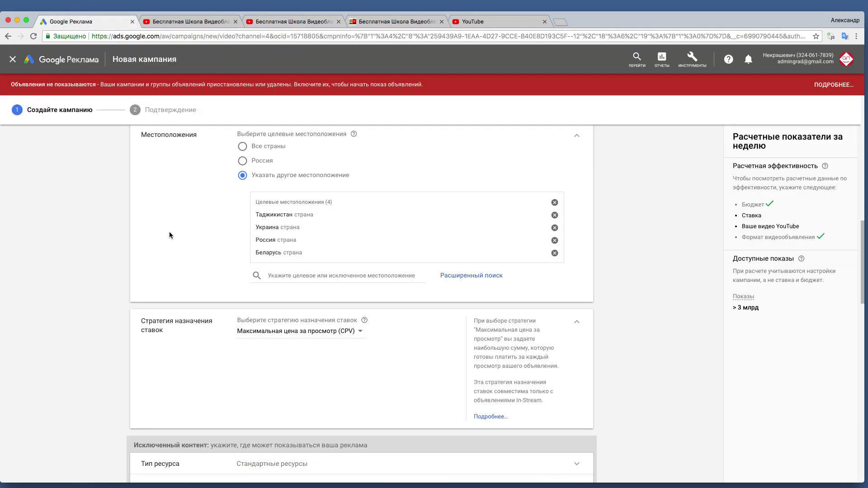
- Expand the Тип ресурса setting and review the extended, standard and limited inventory options
scroll(163, 232, "down", 1)
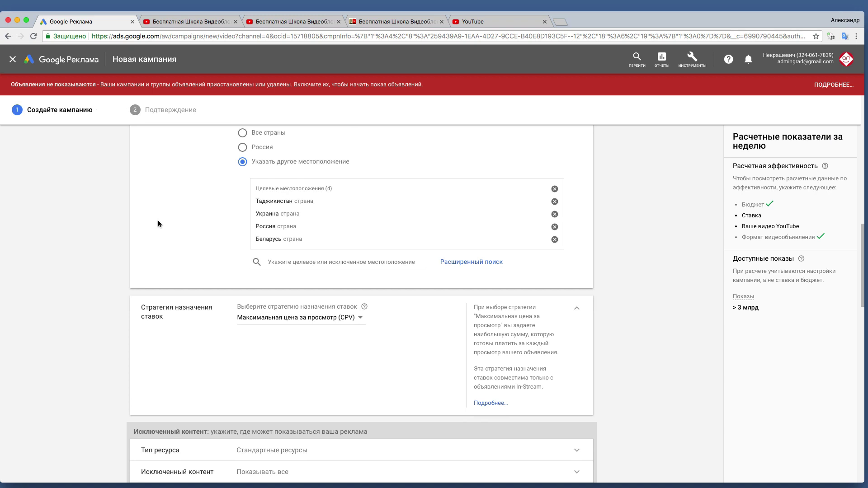
scroll(159, 220, "down", 2)
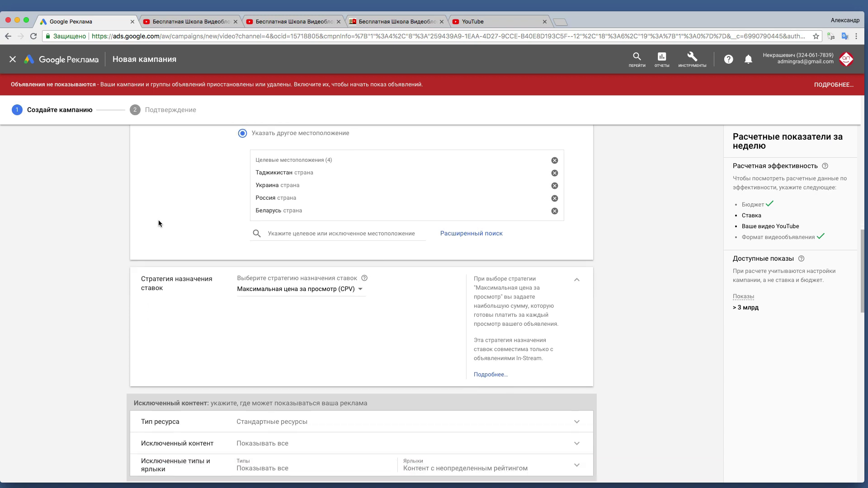
scroll(159, 223, "down", 2)
scroll(346, 262, "down", 3)
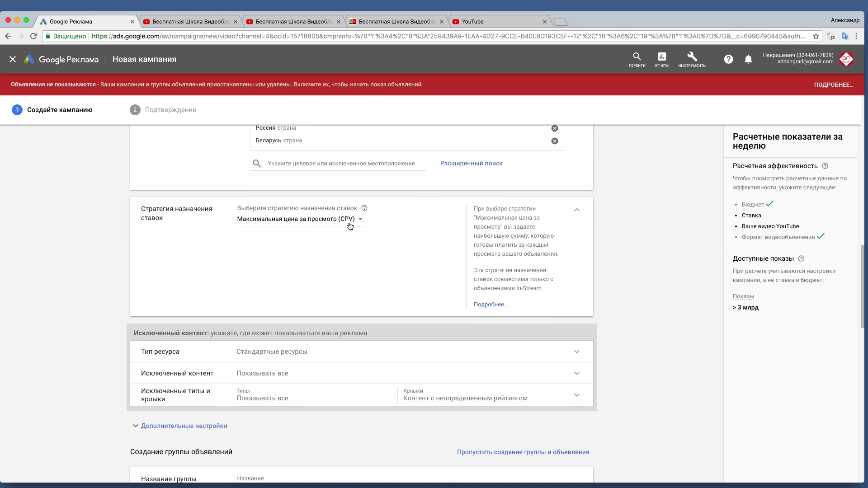
scroll(295, 283, "down", 2)
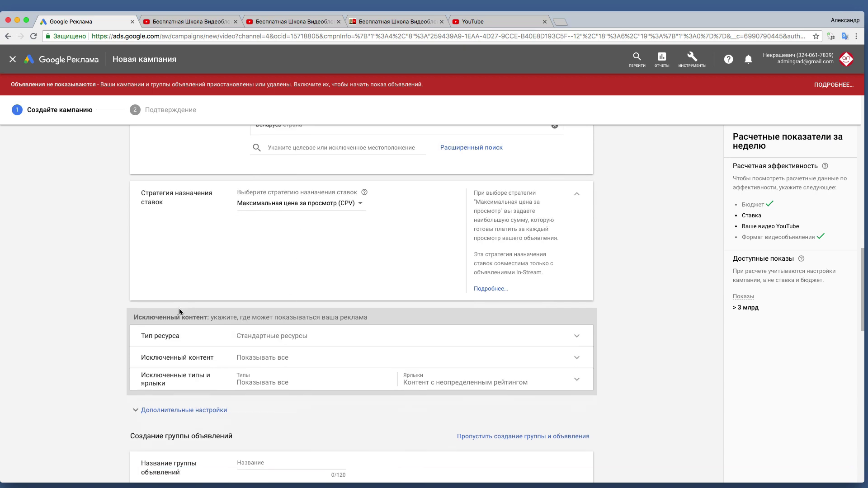
scroll(159, 304, "down", 1)
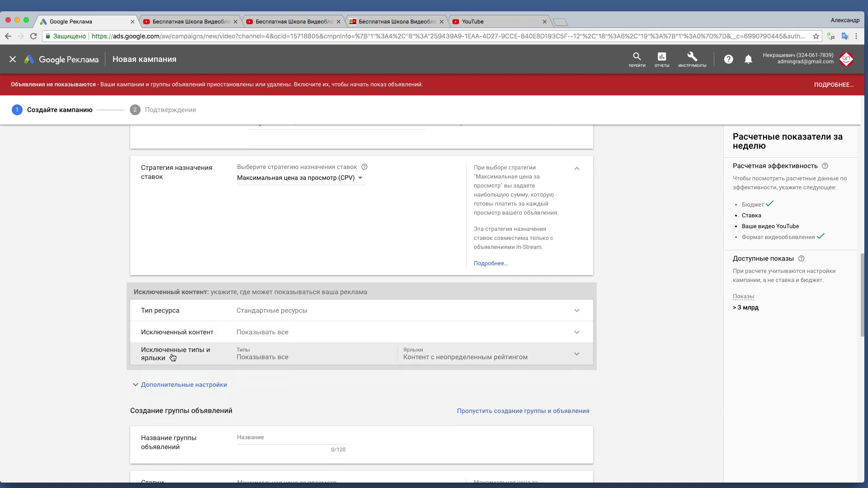
left_click(181, 311)
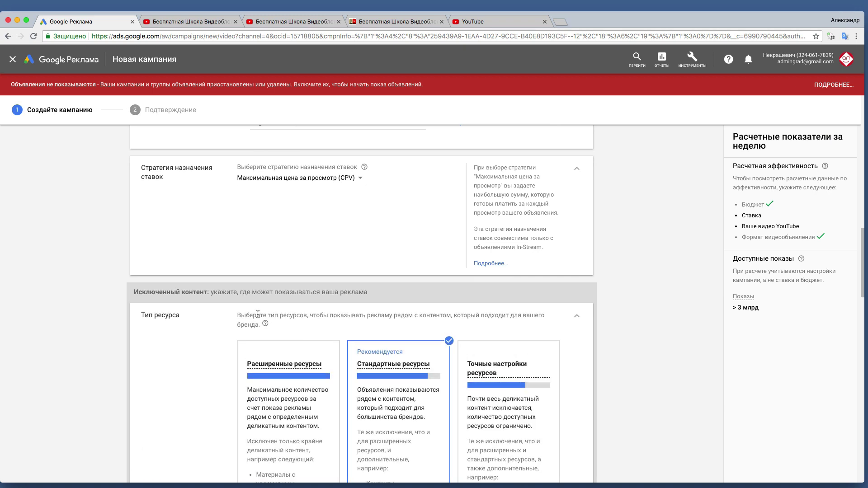
scroll(207, 326, "down", 4)
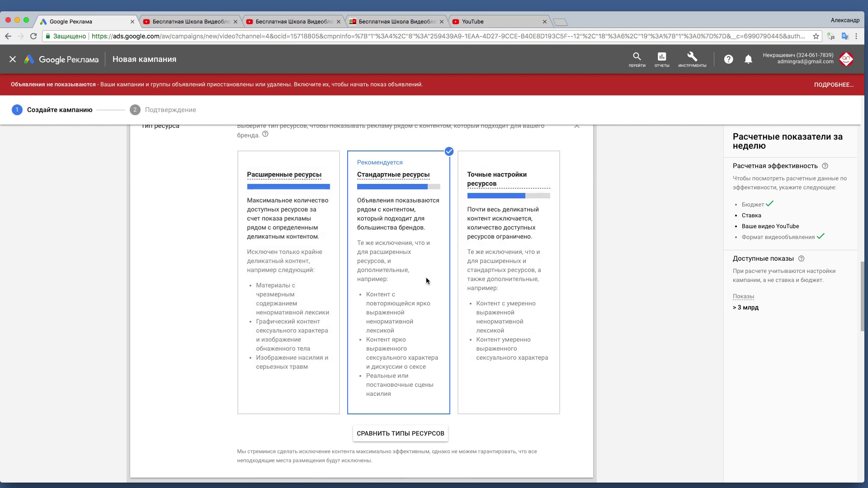
scroll(392, 193, "up", 1)
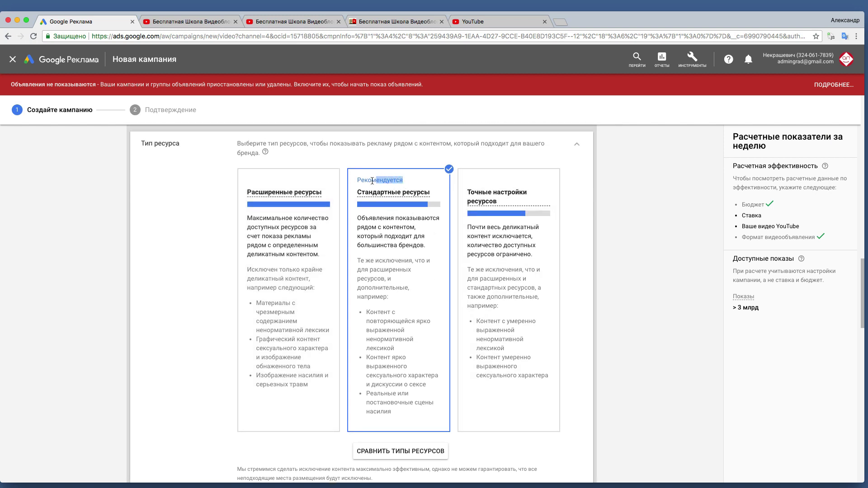
scroll(354, 199, "up", 1)
scroll(354, 199, "down", 5)
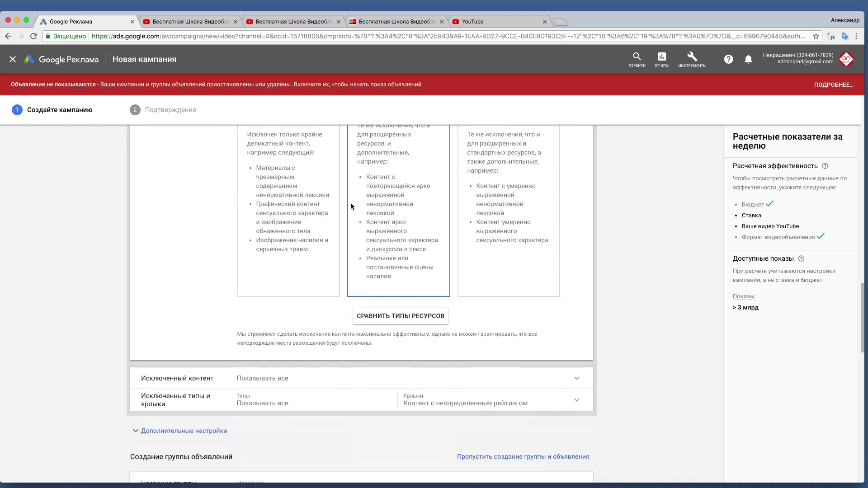
- Try excluding the sensitive categories Смерть и критические ситуации and Деликатные социальные проблемы, clear both choices, and collapse the excluded content section
left_click(270, 367)
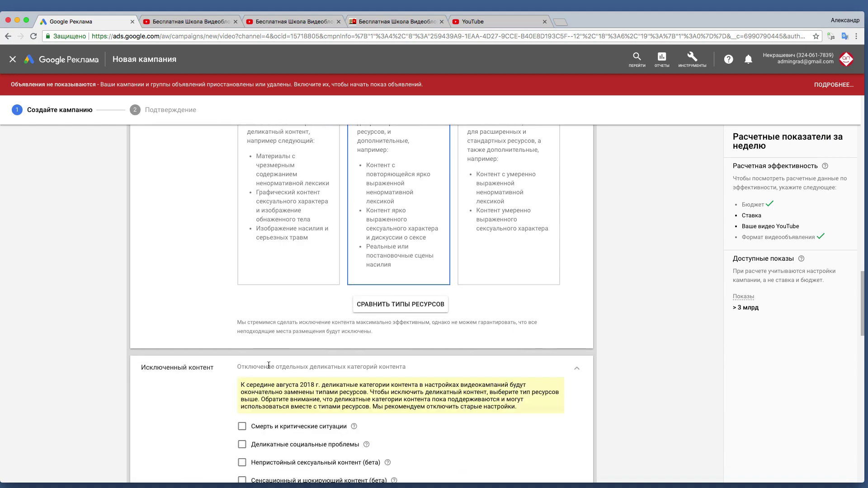
scroll(175, 323, "down", 5)
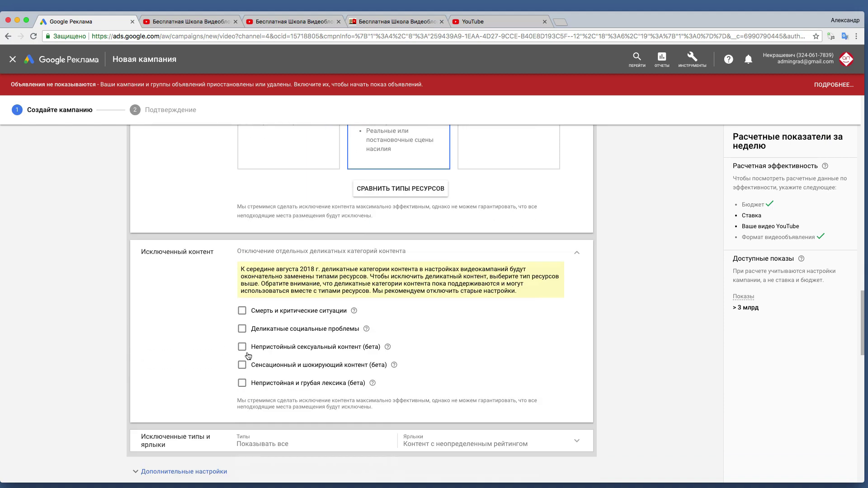
left_click(242, 312)
left_click(243, 332)
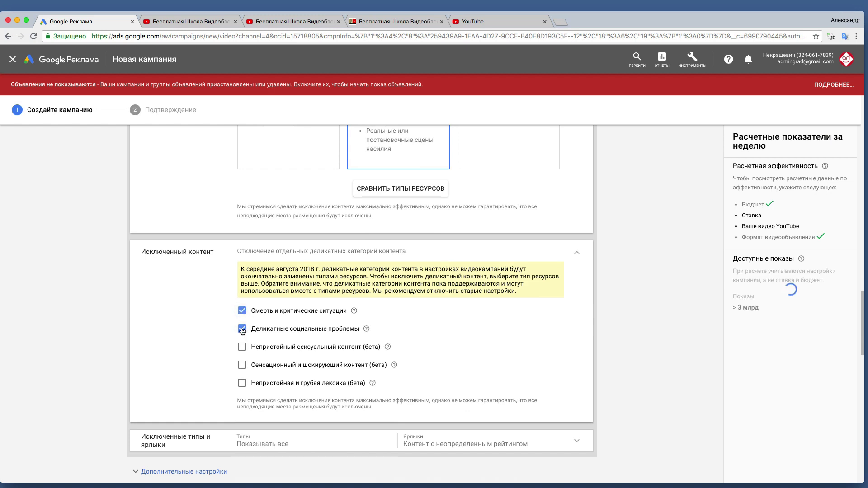
left_click(243, 330)
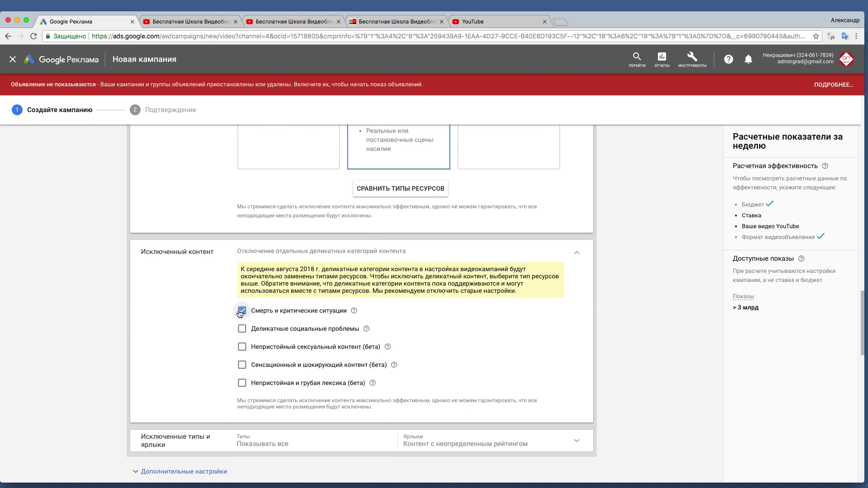
left_click(242, 311)
scroll(229, 319, "down", 1)
scroll(230, 320, "down", 3)
left_click(577, 156)
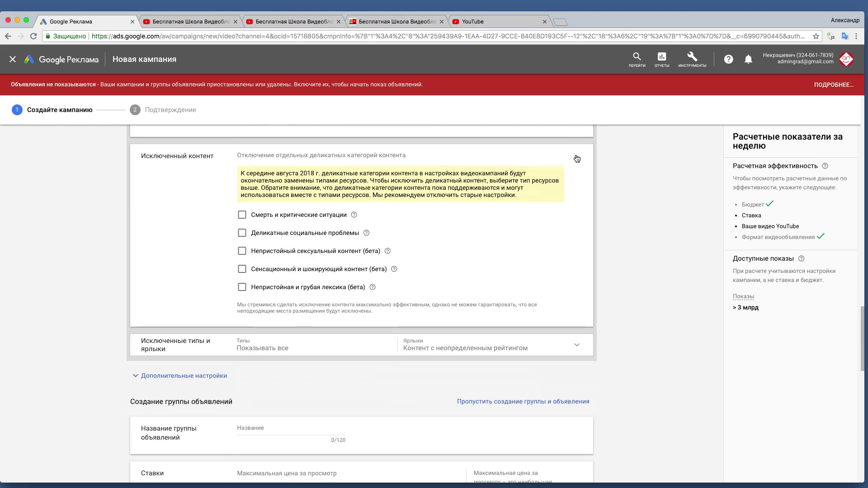
scroll(540, 218, "up", 1)
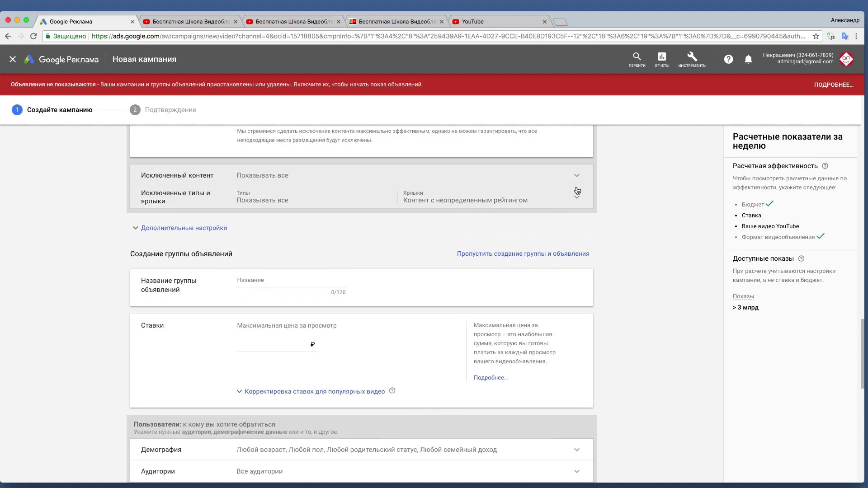
- Review the excluded content categories and the excluded content types and labels, collapsing each section after viewing
left_click(575, 176)
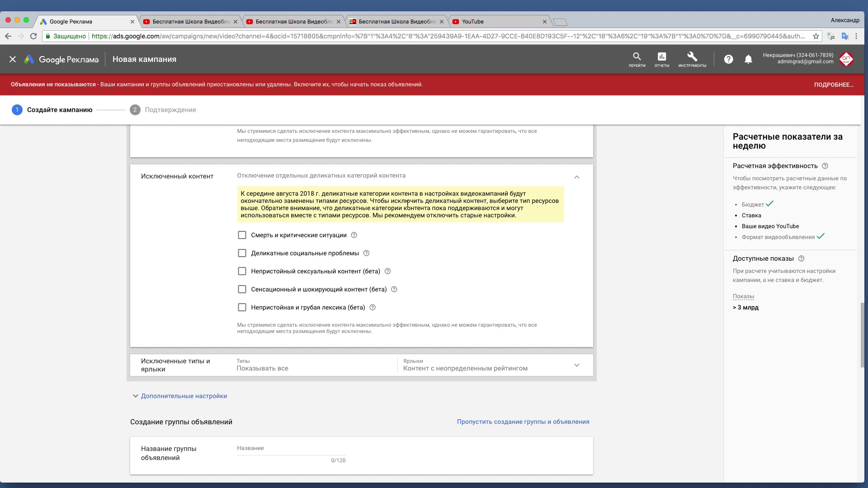
left_click(575, 176)
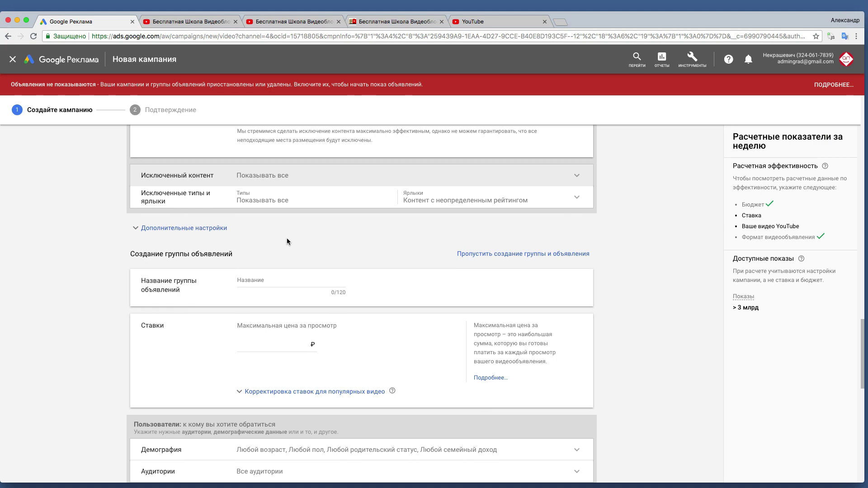
left_click(199, 199)
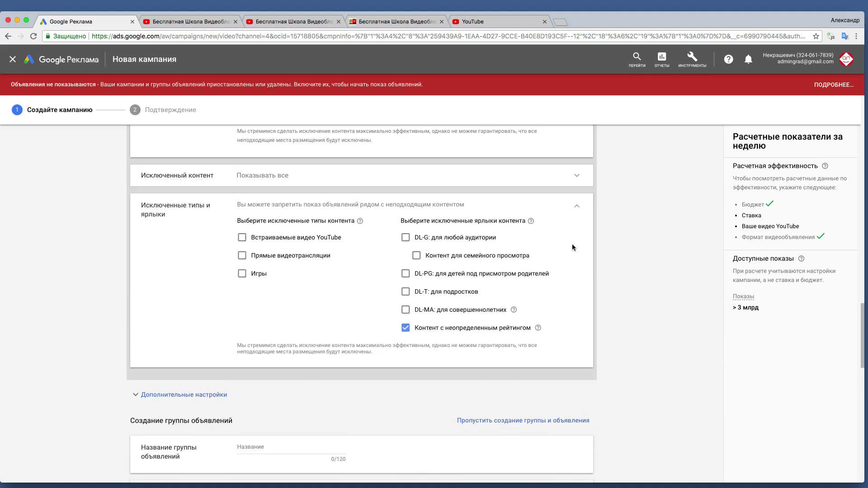
left_click(577, 206)
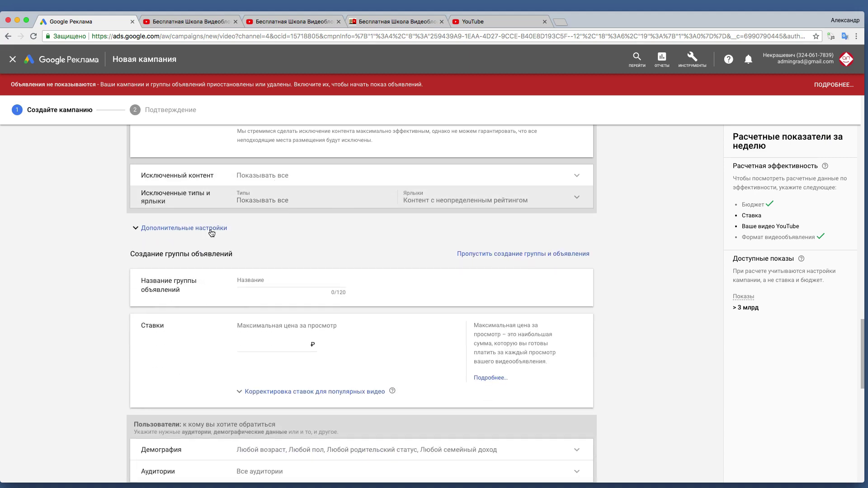
- In the additional settings, show the device options and enable the impression frequency cap with a limit of 1
left_click(197, 227)
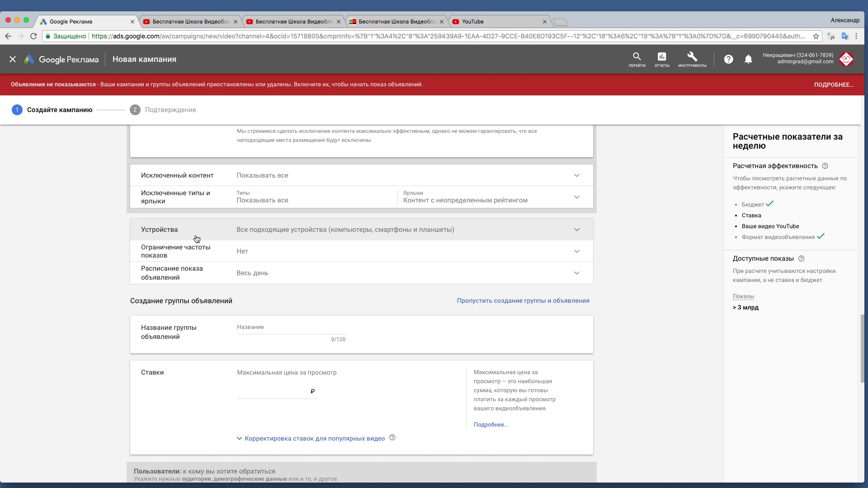
left_click(263, 236)
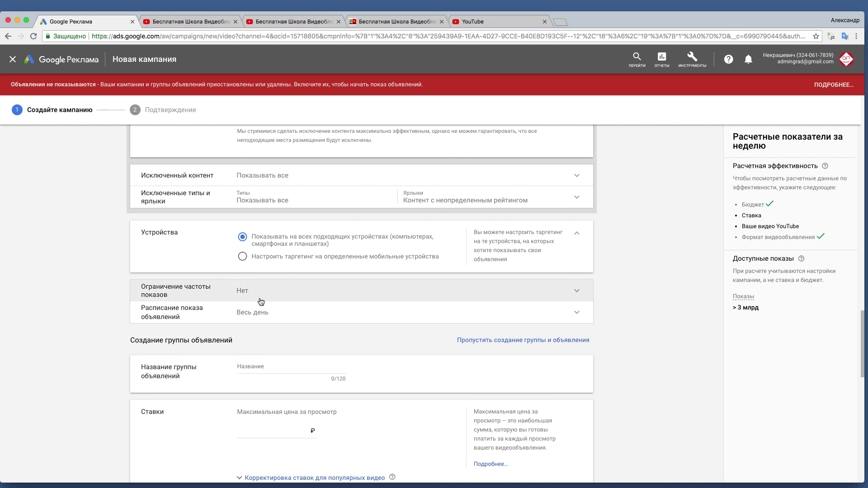
left_click(243, 293)
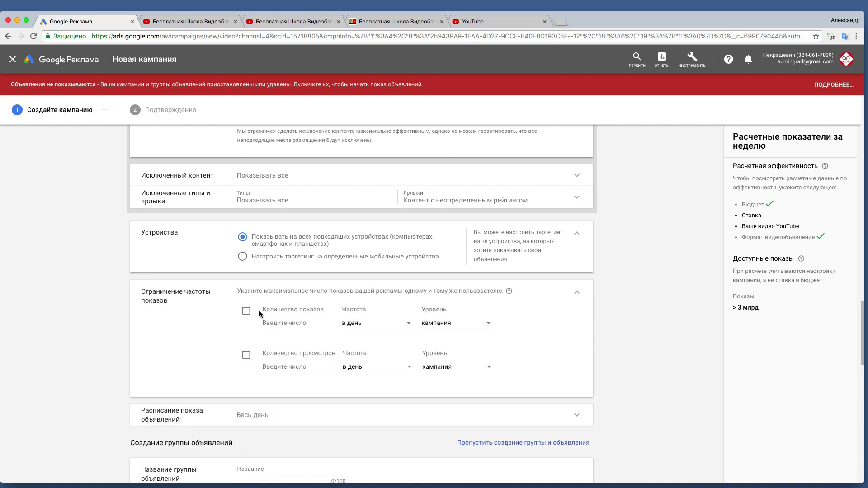
left_click(246, 311)
left_click(286, 322)
type("1")
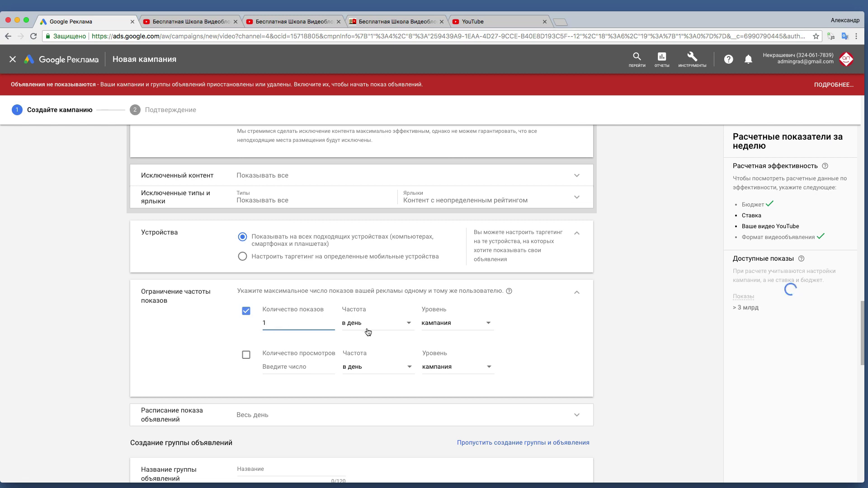
- Review the level options for the impression frequency cap and look over the cap's settings
left_click(439, 324)
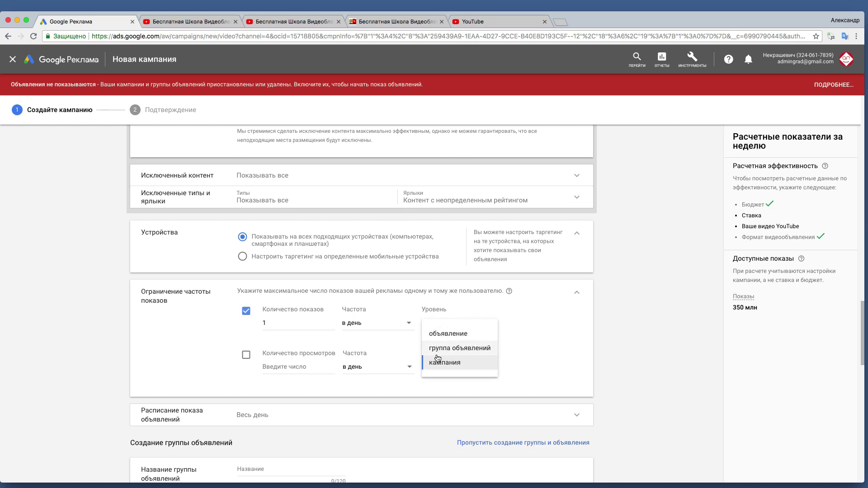
left_click(527, 337)
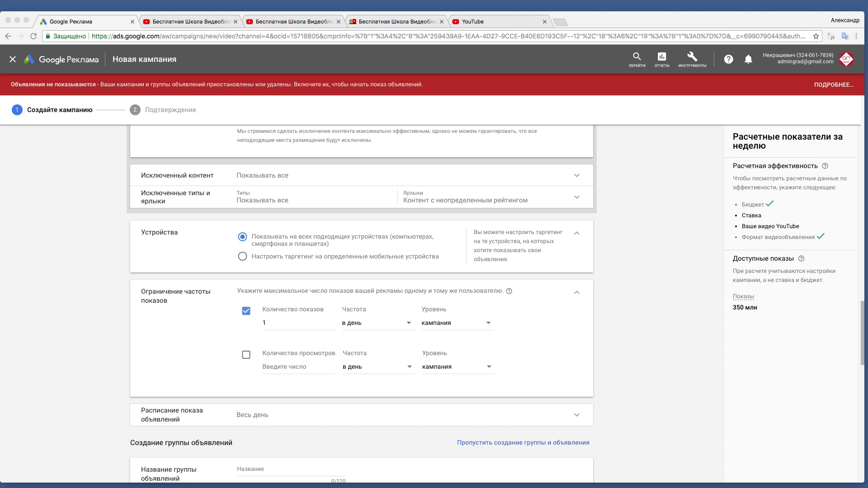
scroll(32, 246, "up", 20)
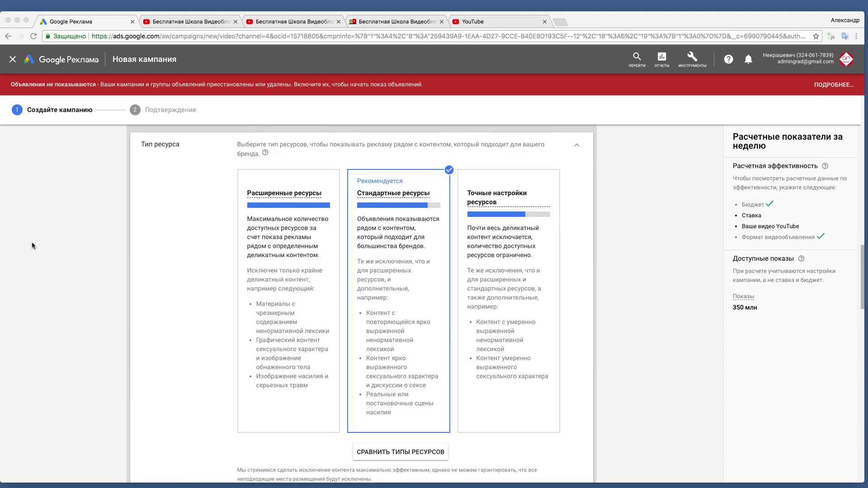
scroll(32, 242, "down", 20)
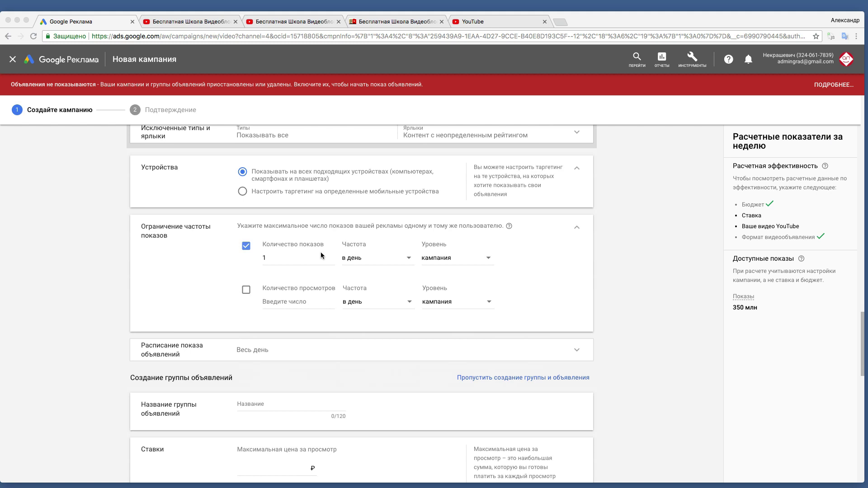
left_click(248, 226)
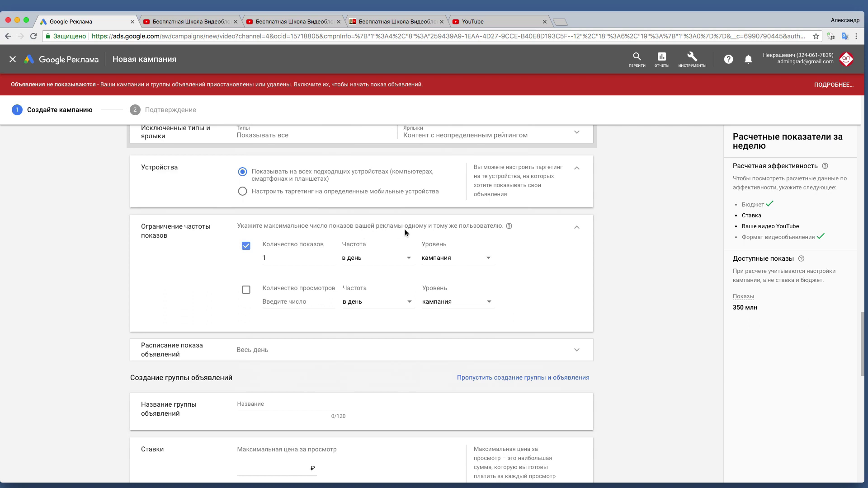
scroll(437, 237, "down", 1)
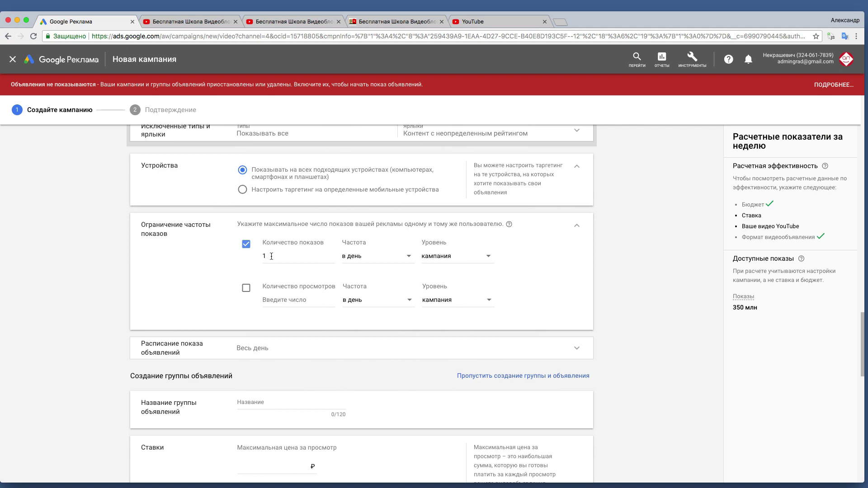
left_click(267, 256)
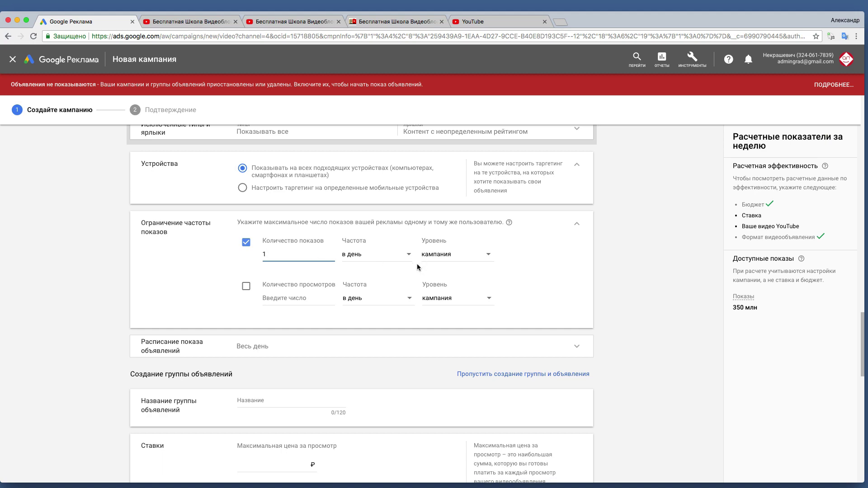
- Look back over the campaign settings, from name and budget through locations, bidding and excluded content to the frequency cap
scroll(407, 264, "up", 15)
scroll(358, 267, "up", 5)
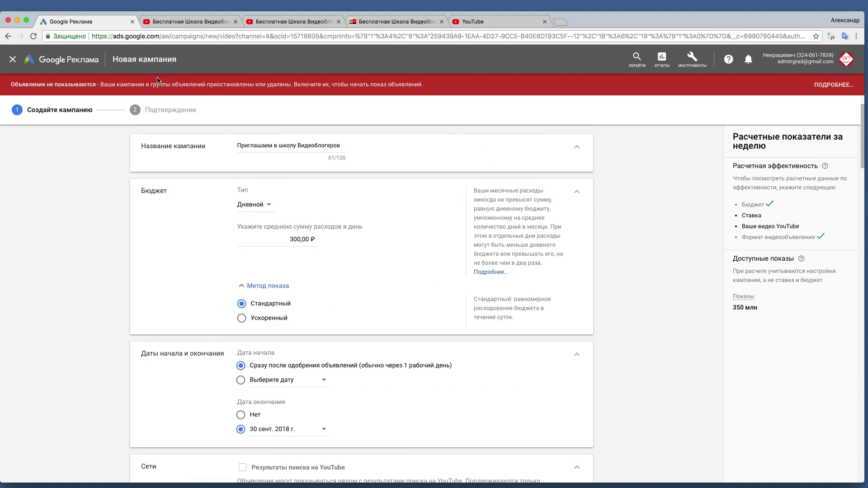
scroll(235, 223, "down", 2)
scroll(233, 221, "down", 5)
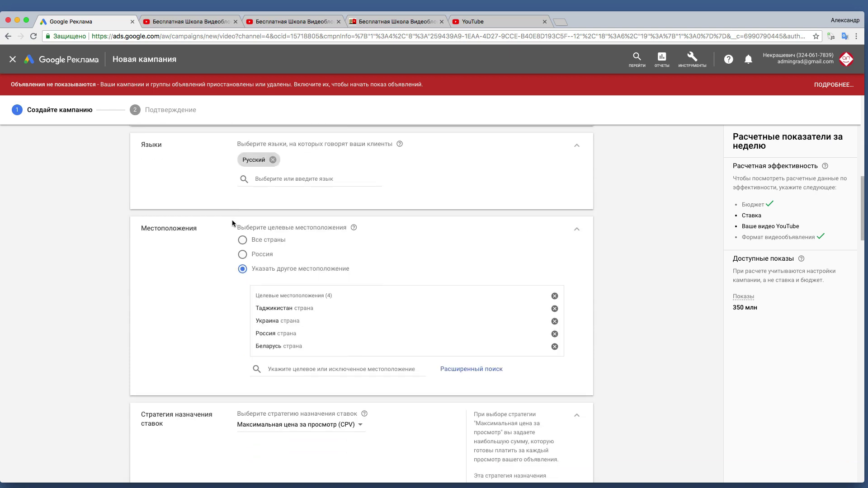
scroll(229, 234, "down", 2)
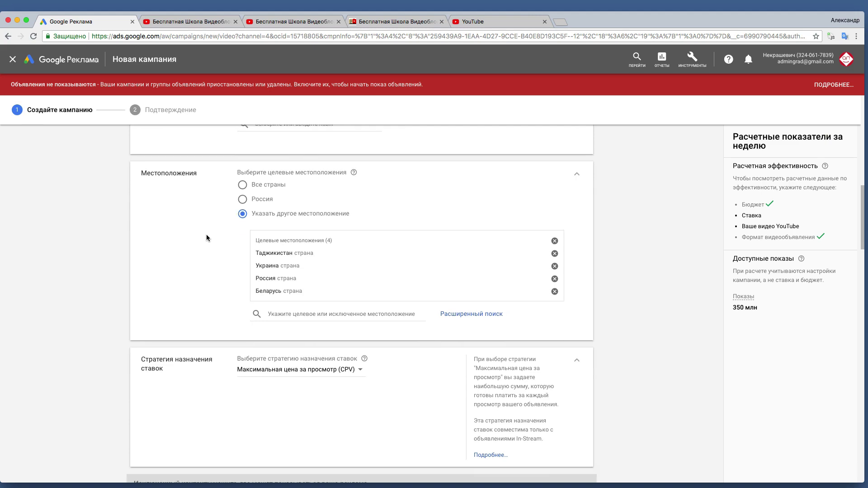
scroll(206, 235, "down", 6)
scroll(199, 232, "down", 13)
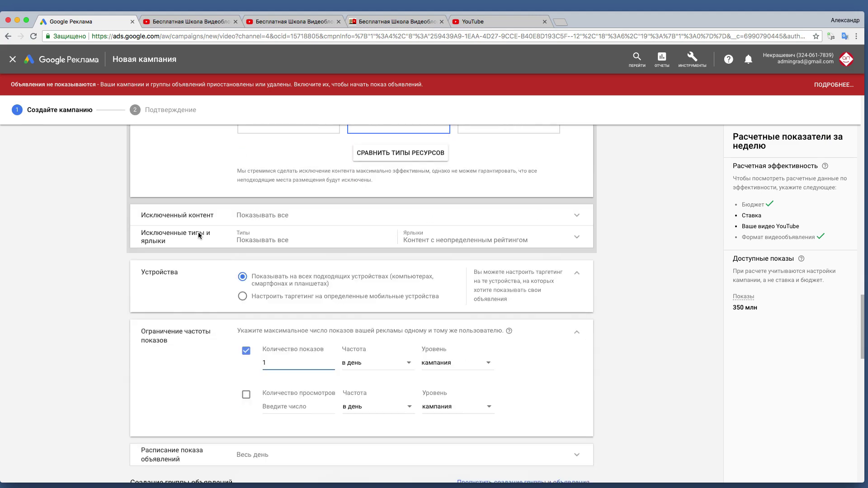
scroll(218, 251, "down", 2)
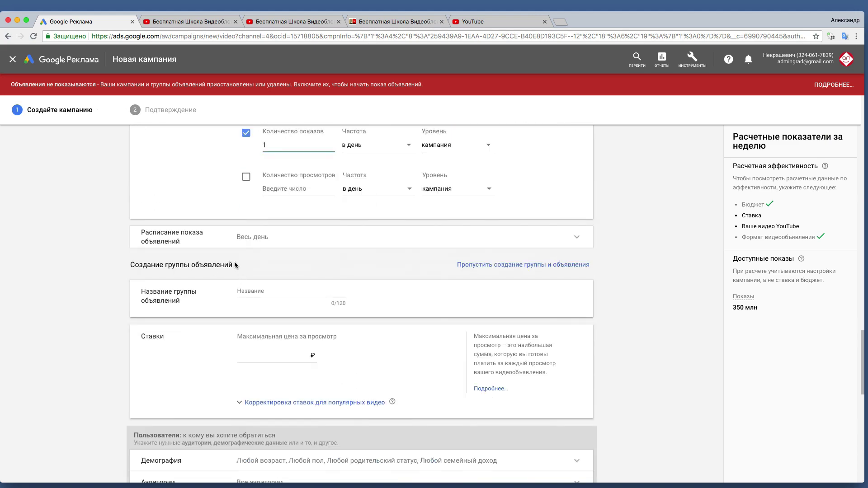
- Expand the Расписание показа объявлений setting and review the available day options
left_click(166, 239)
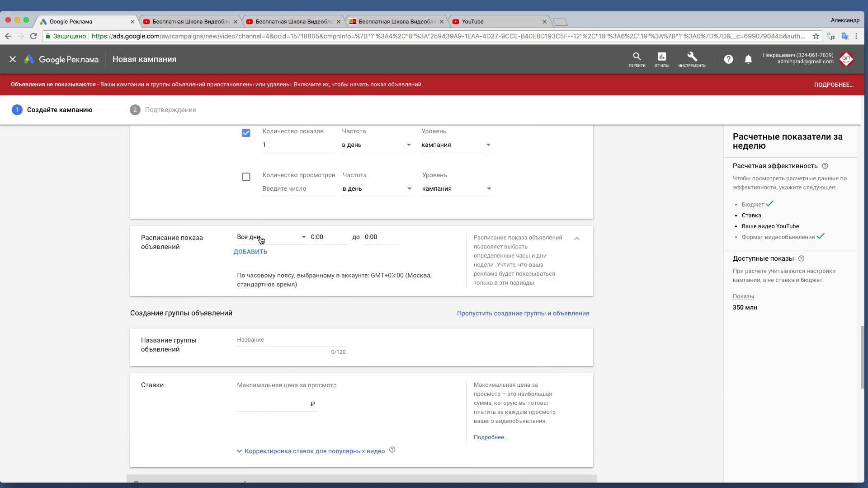
left_click(303, 238)
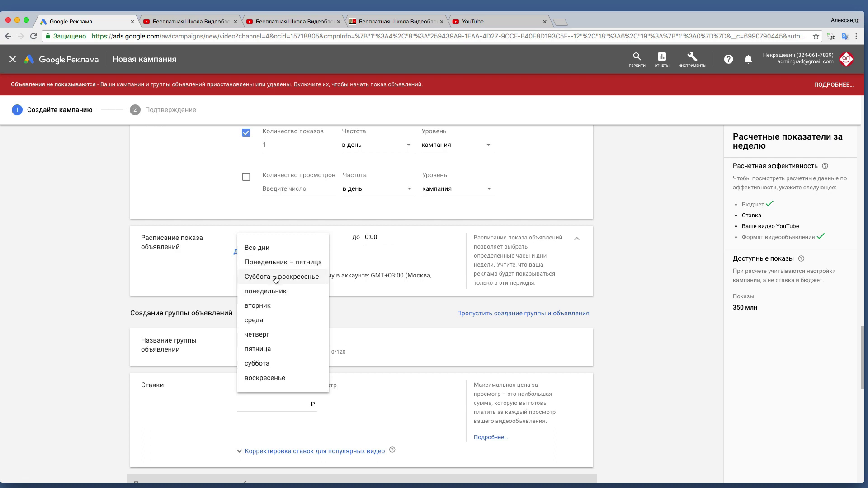
left_click(206, 254)
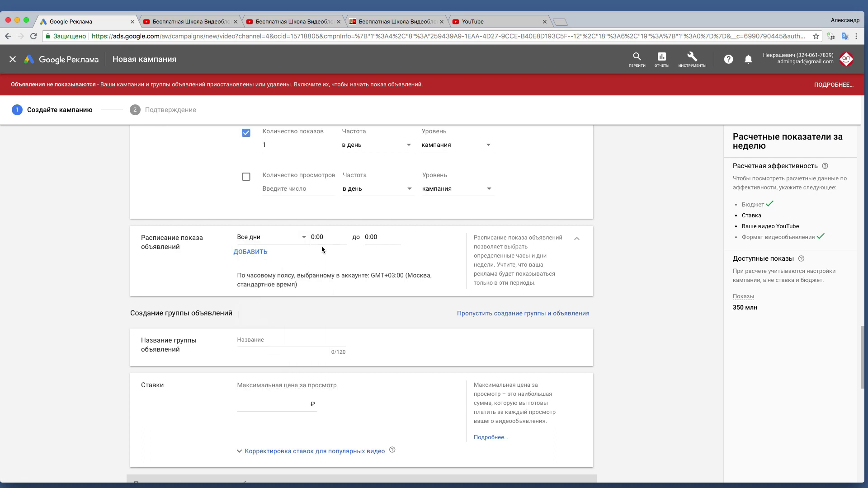
- Try an ad schedule for all days from 9:30 to 23:00, and remove that time period
left_click(322, 238)
scroll(325, 355, "down", 10)
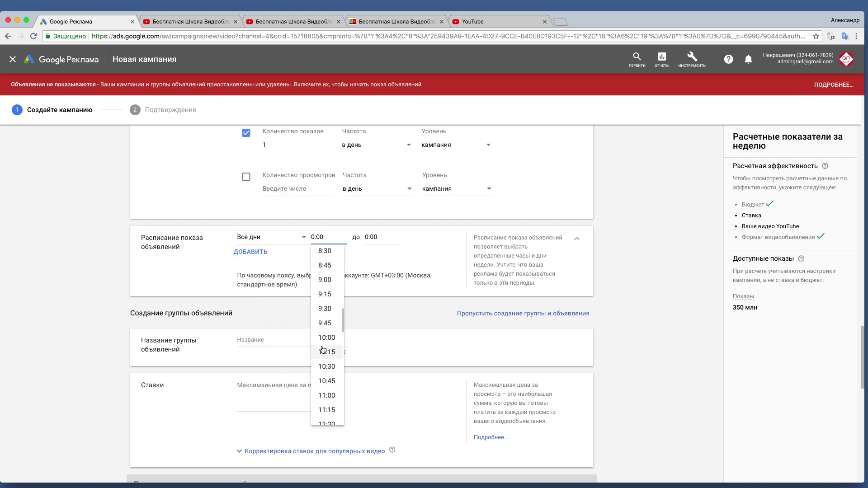
scroll(326, 339, "up", 5)
scroll(328, 295, "up", 2)
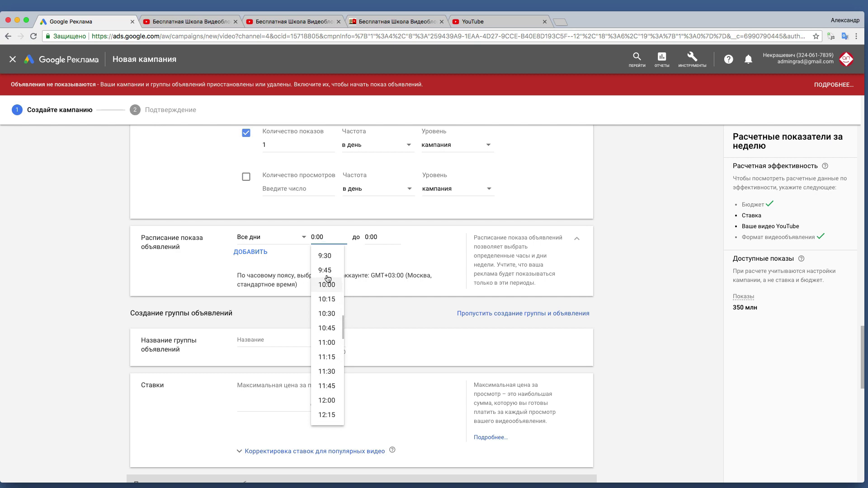
left_click(325, 257)
left_click(372, 238)
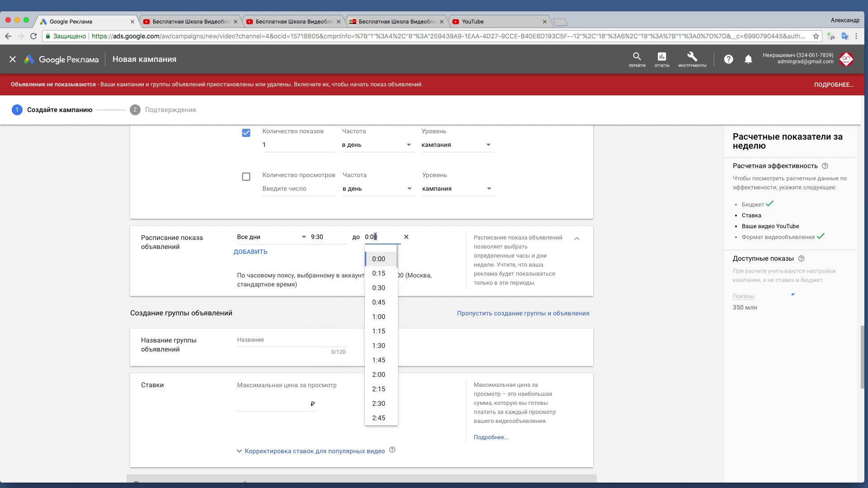
scroll(374, 357, "down", 20)
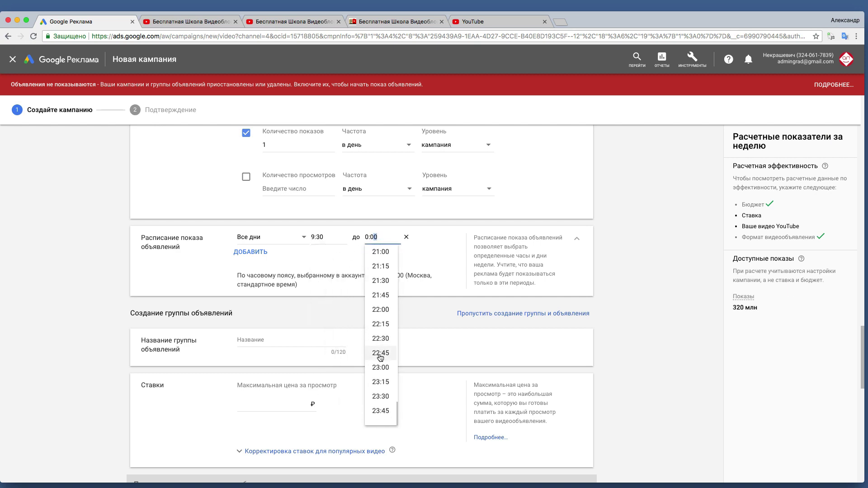
left_click(379, 373)
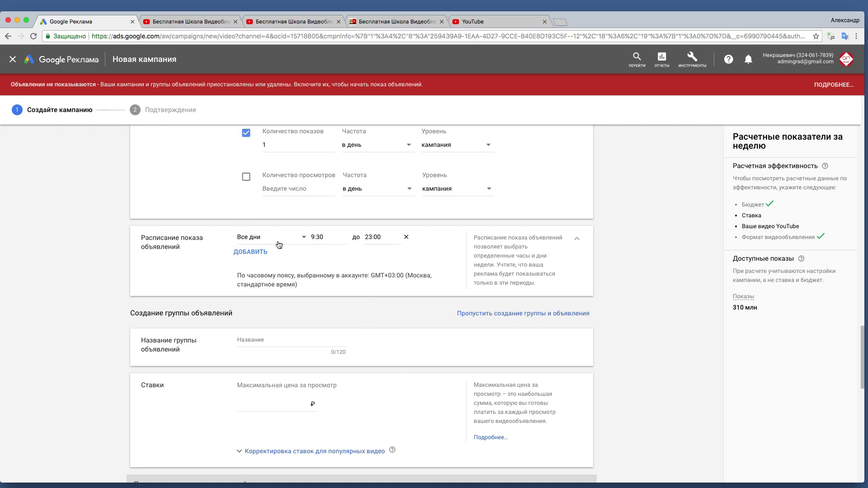
left_click(406, 237)
- Look over the whole campaign form, from the campaign type and budget down to the video ad creation section
scroll(333, 297, "down", 2)
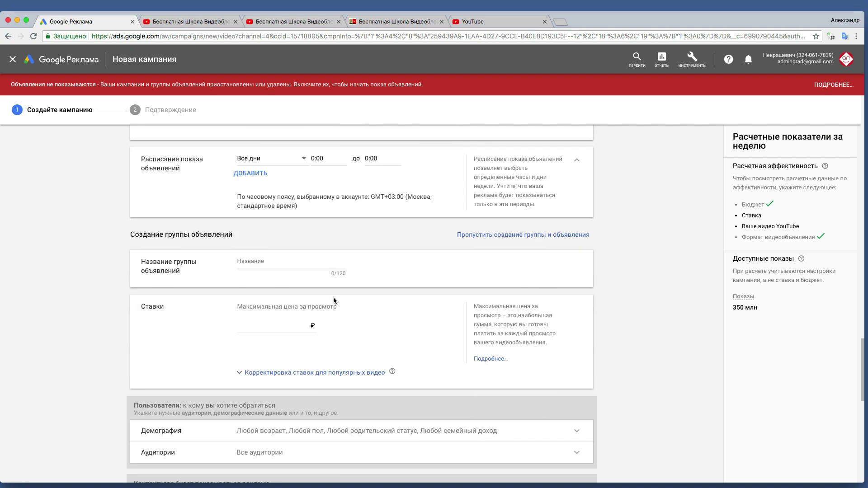
scroll(340, 296, "up", 1)
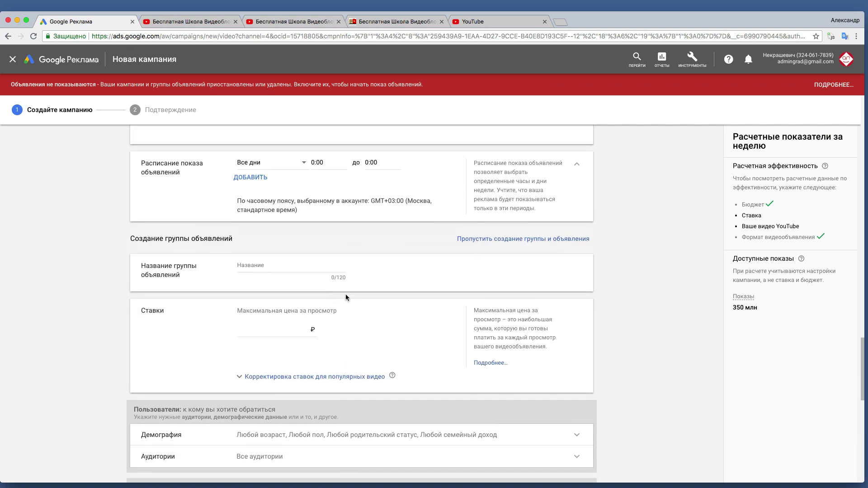
scroll(333, 286, "down", 1)
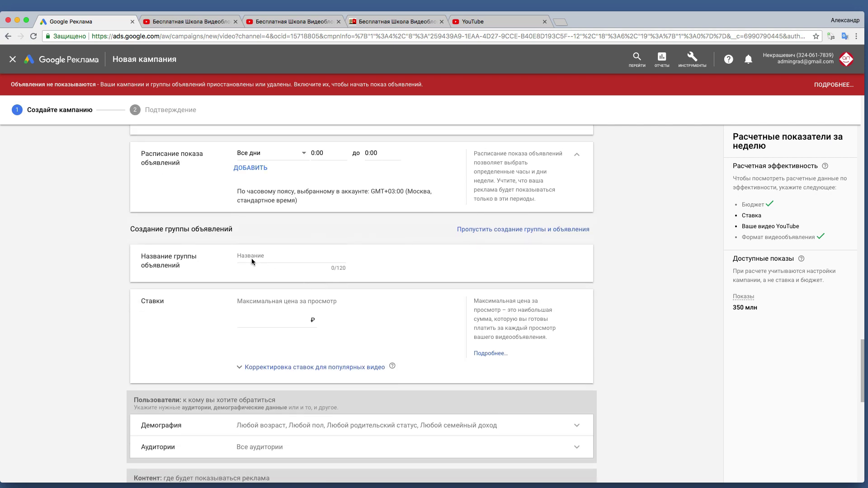
scroll(223, 256, "up", 10)
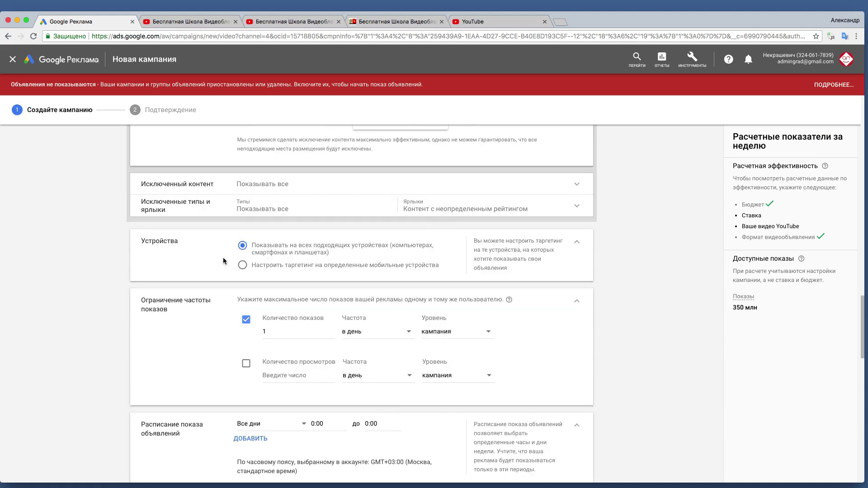
scroll(224, 261, "up", 15)
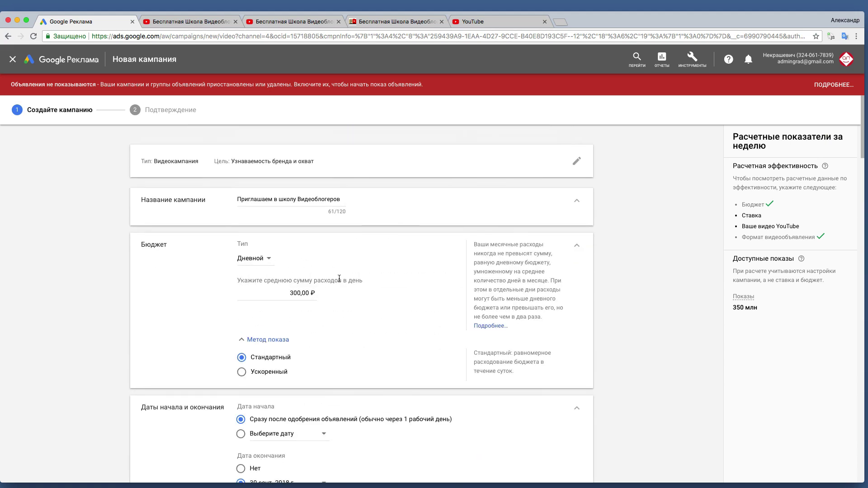
scroll(323, 275, "down", 20)
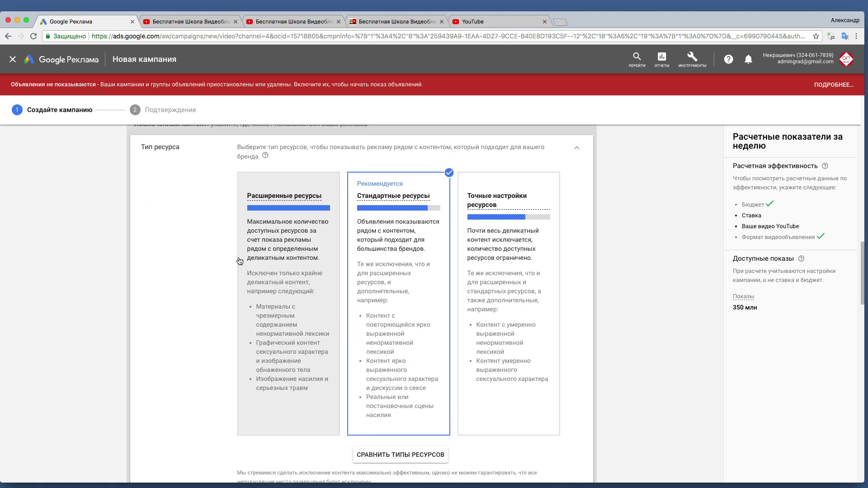
scroll(244, 258, "down", 7)
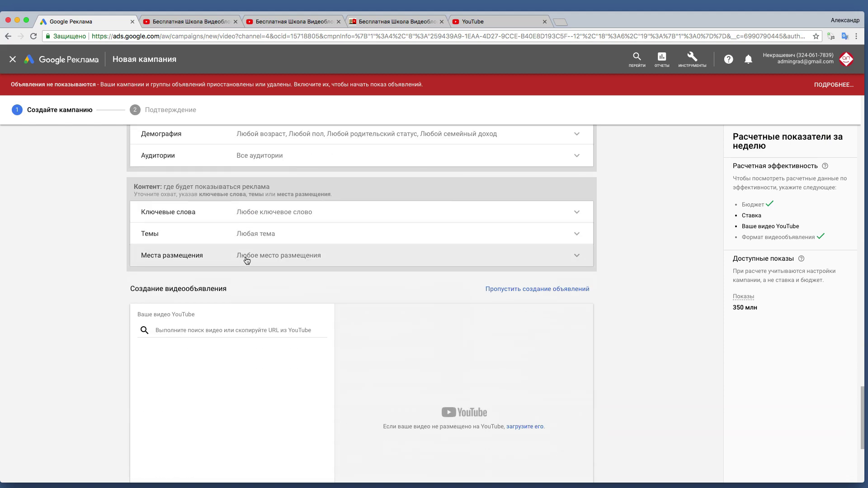
scroll(256, 262, "up", 2)
scroll(257, 258, "down", 6)
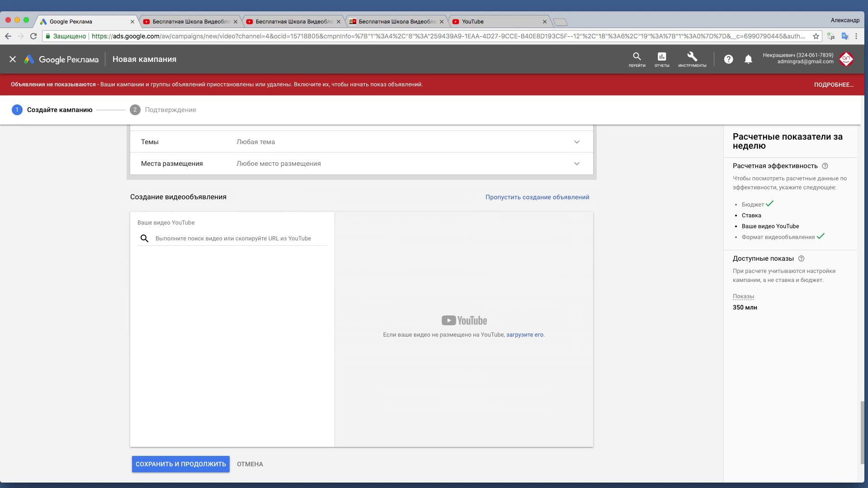
scroll(135, 260, "down", 3)
- Review the ad group section's name, bid, demographics, audiences, keywords, topics and placements settings
scroll(132, 282, "up", 15)
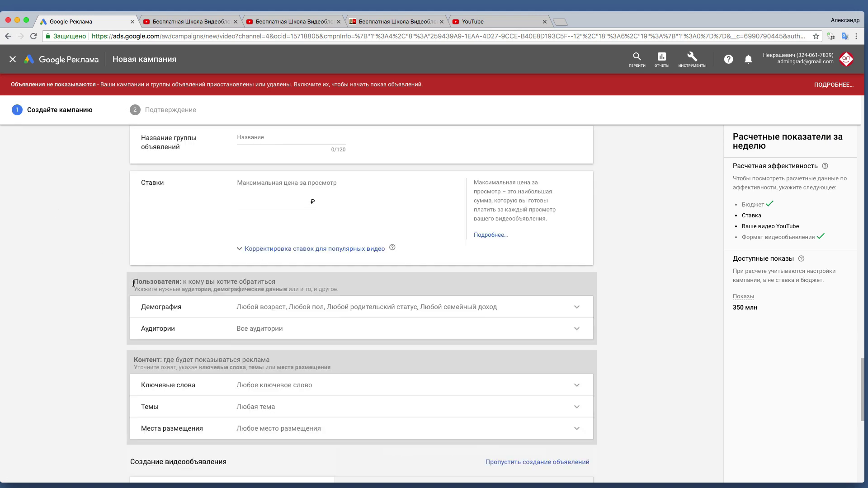
scroll(133, 280, "down", 10)
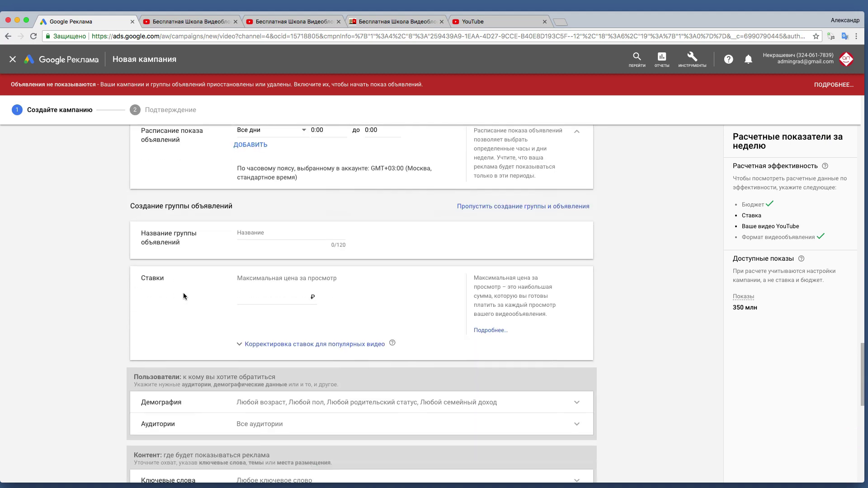
scroll(183, 293, "up", 3)
scroll(271, 317, "down", 2)
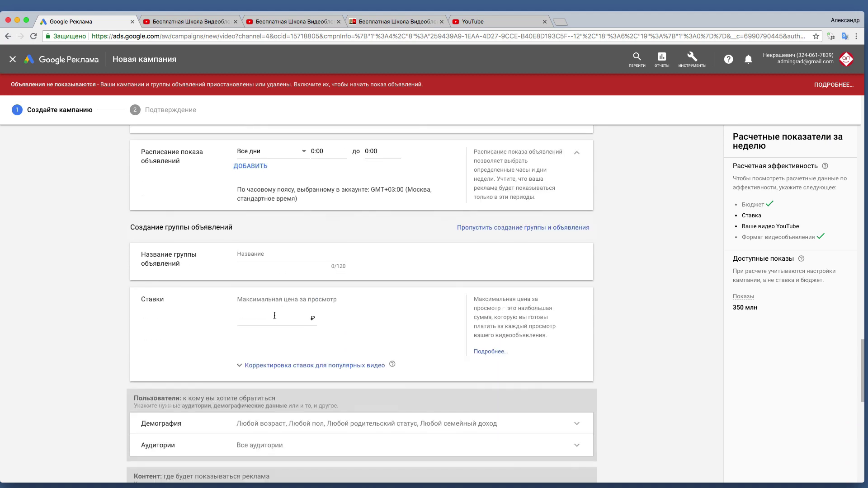
scroll(272, 317, "down", 4)
scroll(267, 314, "down", 5)
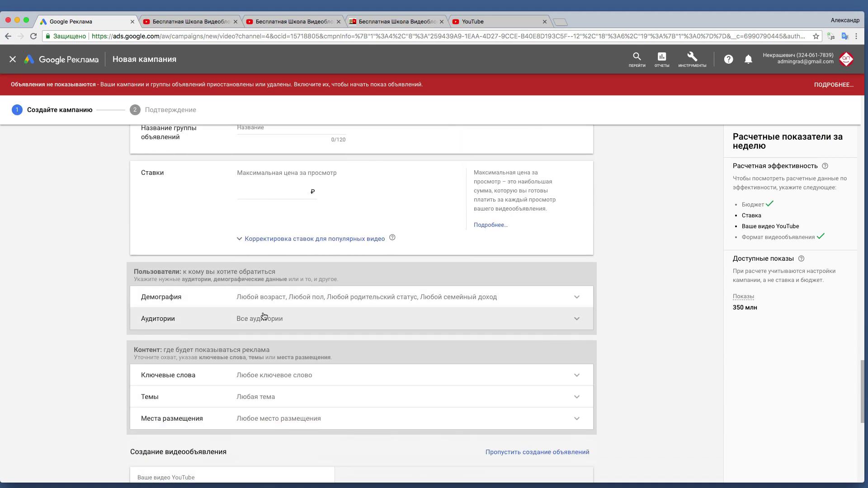
scroll(265, 312, "up", 5)
scroll(262, 312, "up", 2)
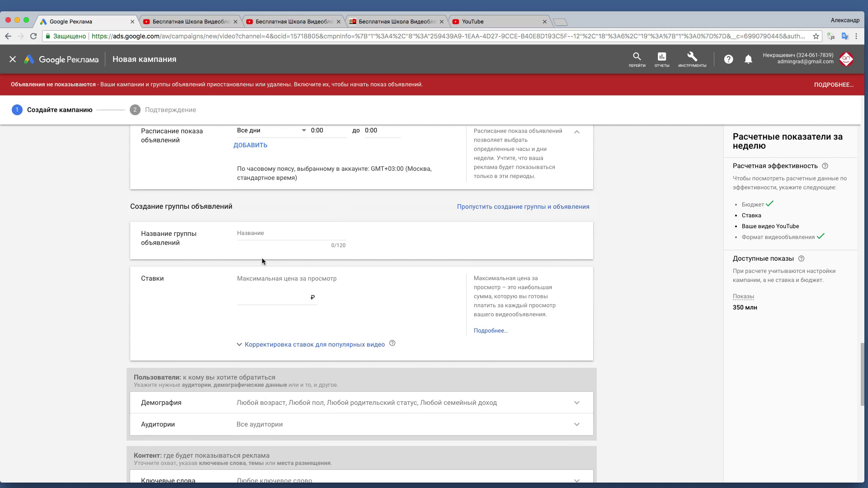
- Name the new ad group "ПО каналам"
left_click(253, 233)
scroll(379, 245, "up", 5)
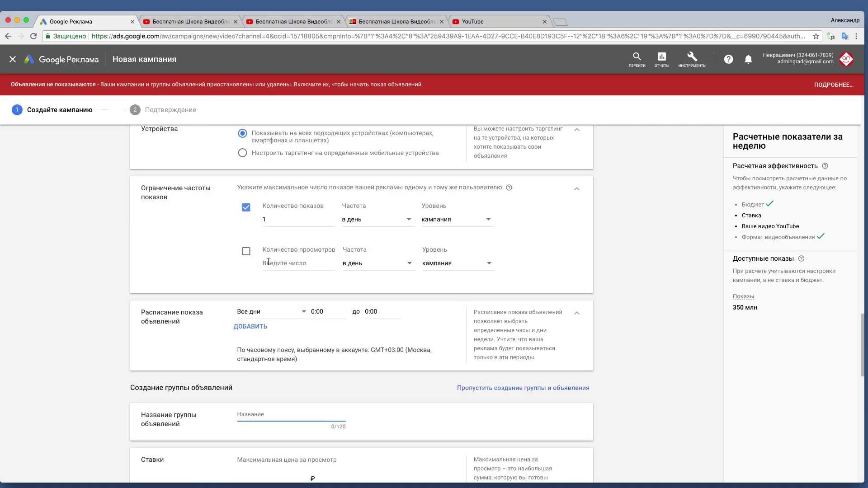
scroll(282, 307, "down", 2)
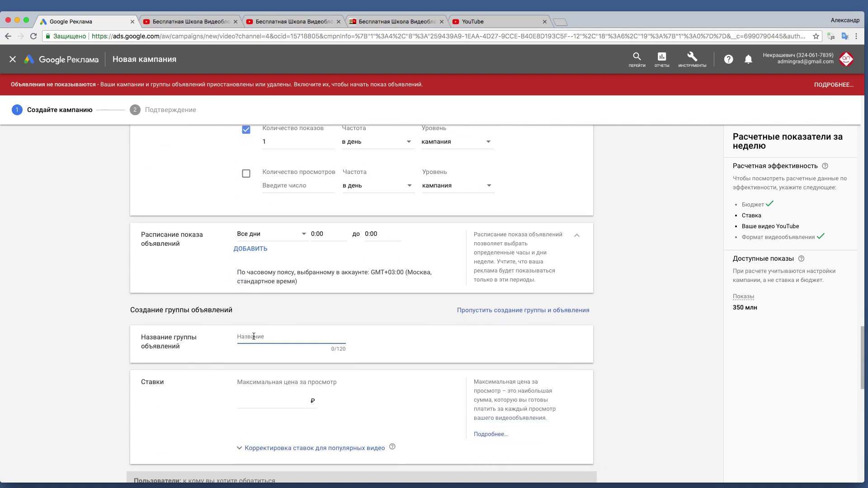
scroll(187, 338, "down", 1)
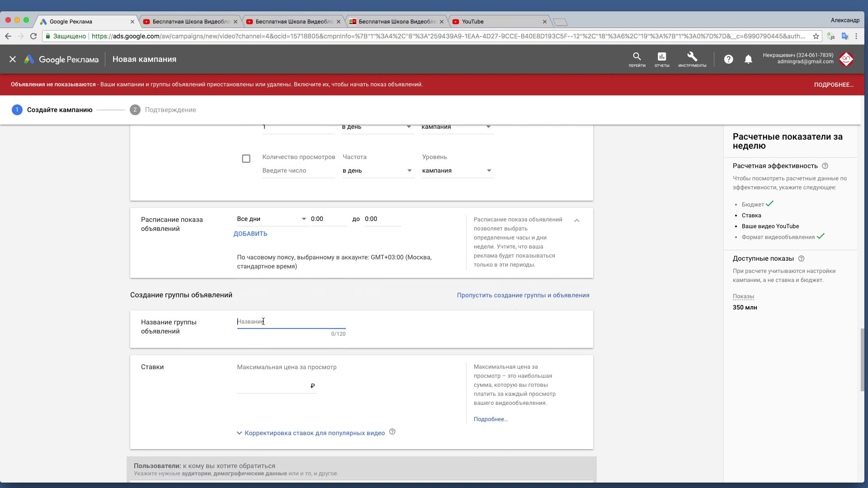
type("ПО каналам")
scroll(269, 330, "down", 2)
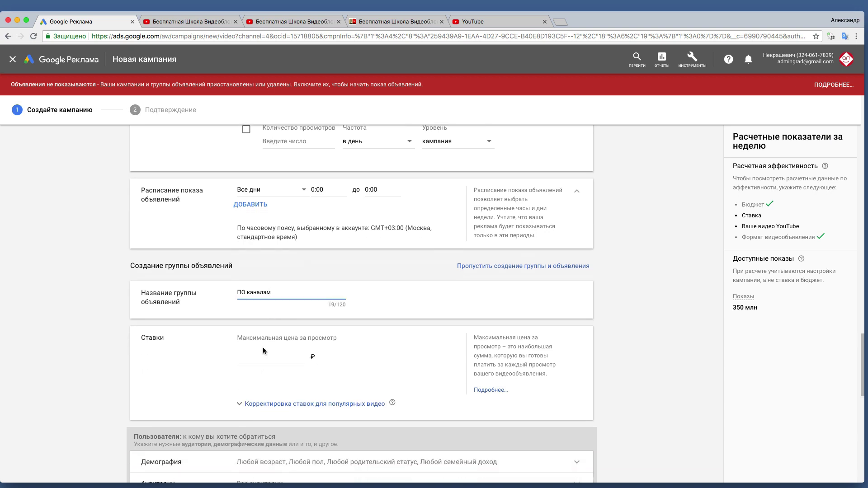
left_click_drag(177, 299, 139, 289)
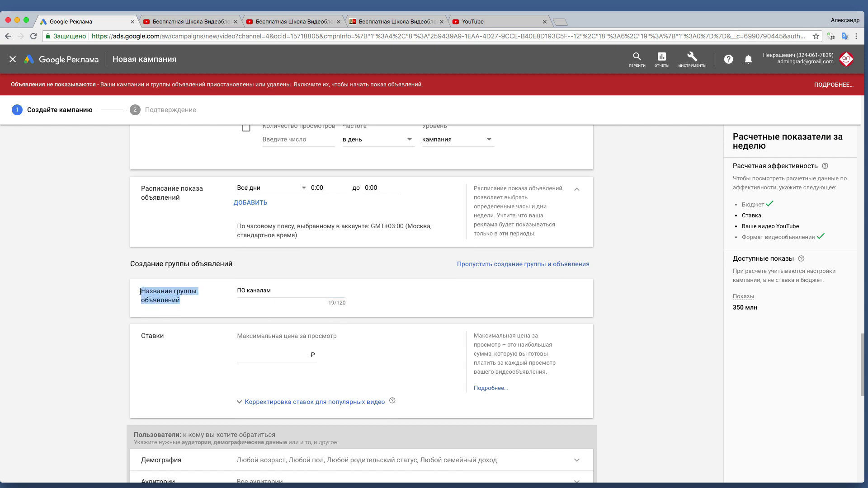
left_click(139, 292)
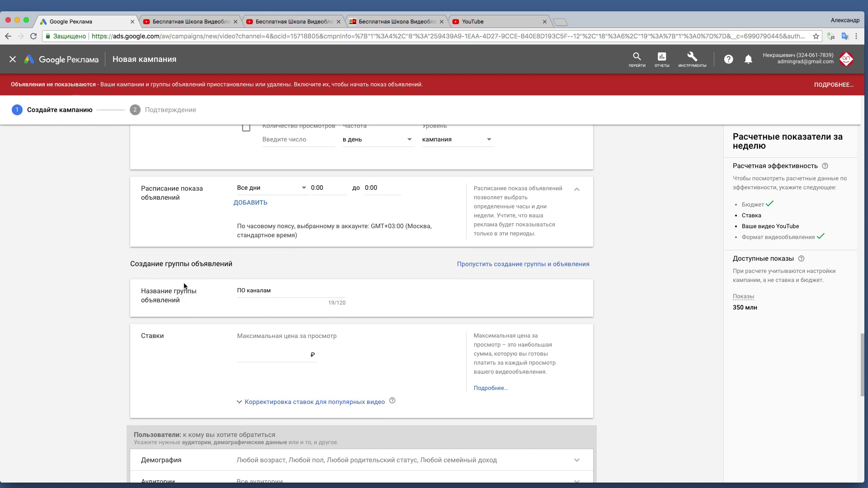
- Extend the ad group name with "( реклама на каналах конкурентов)" after the existing words
scroll(204, 312, "down", 1)
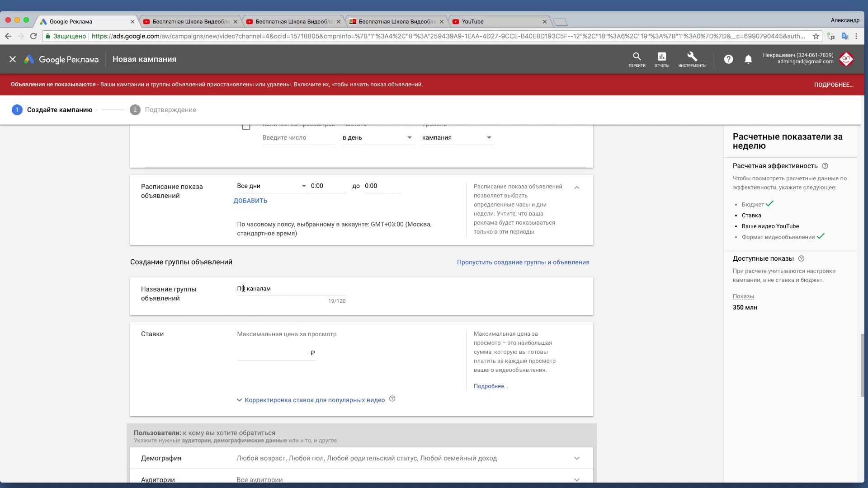
scroll(259, 300, "down", 1)
left_click(283, 289)
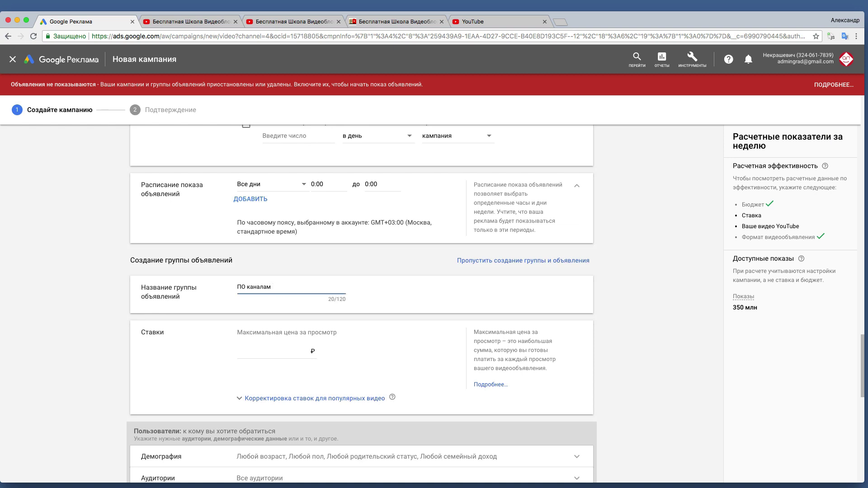
type("( реклама на каналах конкурентов)")
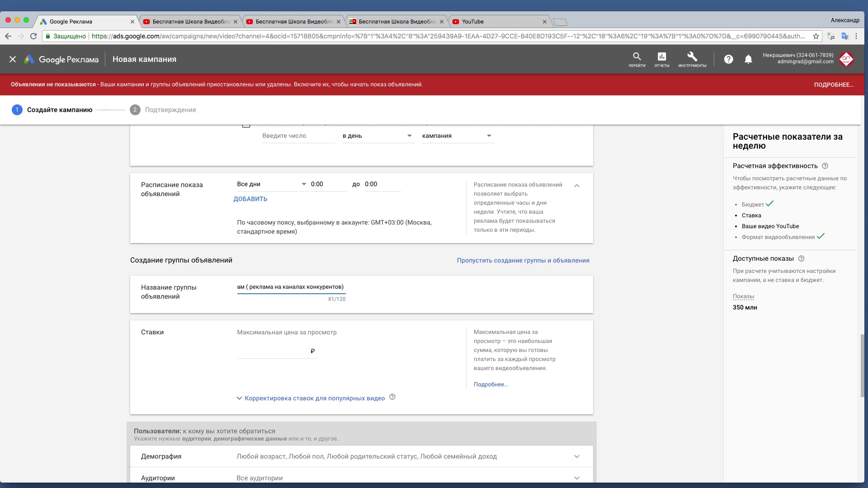
left_click(392, 287)
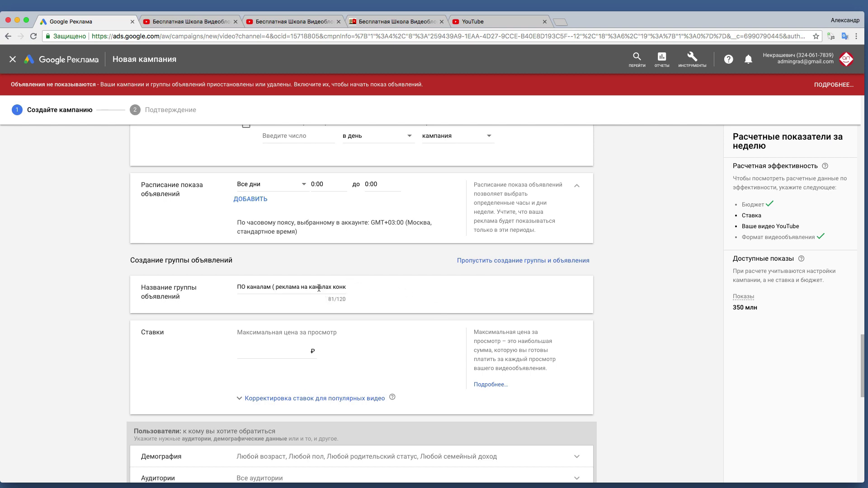
- Set the ad group's maximum cost per view (Максимальная цена за просмотр) to 0,20 ₽
scroll(310, 322, "down", 1)
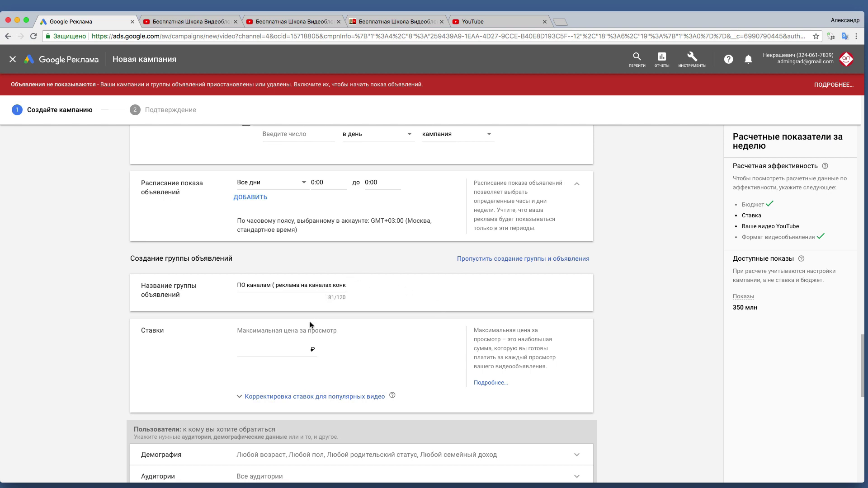
left_click(296, 349)
type("0,00")
key("BackSpace")
type("2")
key("BackSpace")
type("20")
left_click(328, 340)
scroll(340, 358, "down", 1)
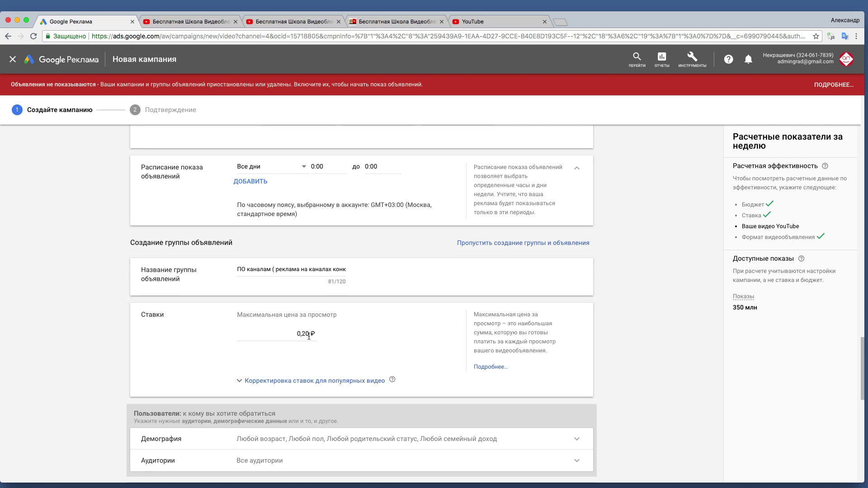
scroll(342, 342, "down", 1)
scroll(336, 342, "down", 1)
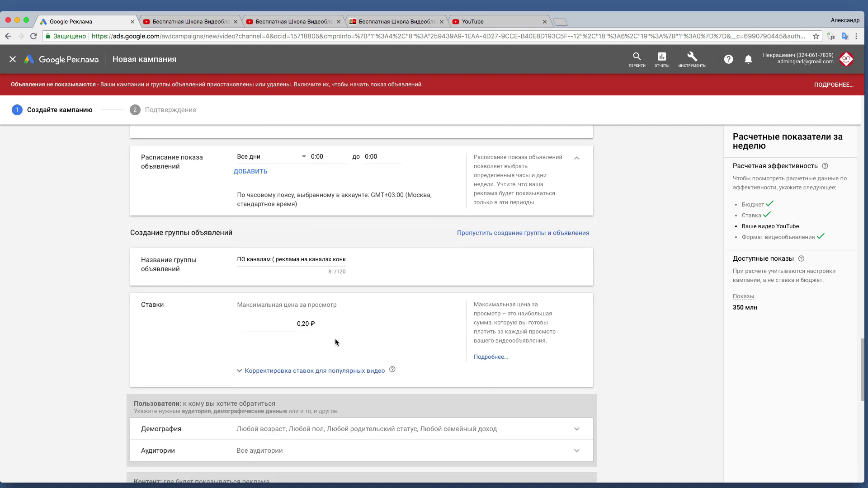
left_click(308, 325)
scroll(342, 345, "down", 2)
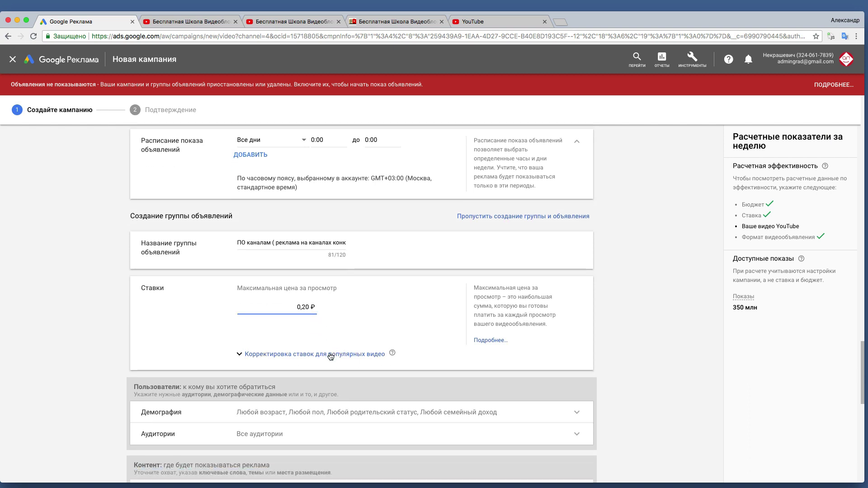
- Examine the bid adjustment option for popular videos (Корректировка ставок для популярных видео) and read its help text, leaving the adjustment collapsed
left_click(331, 355)
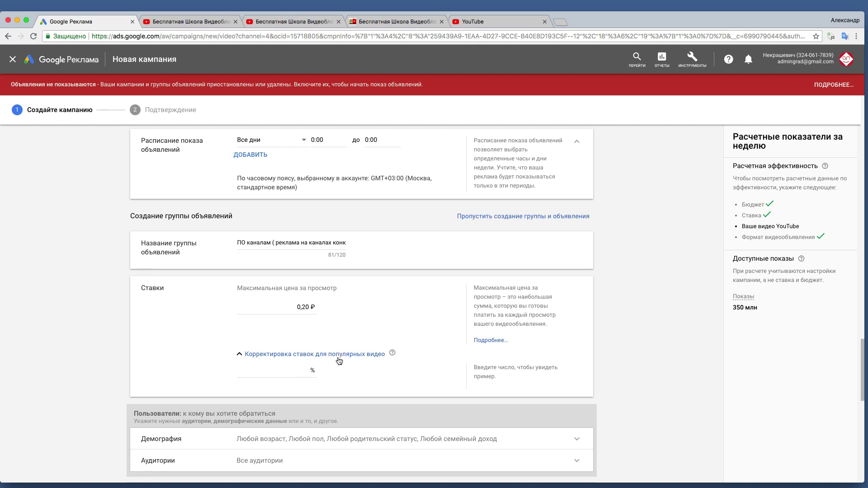
left_click(390, 355)
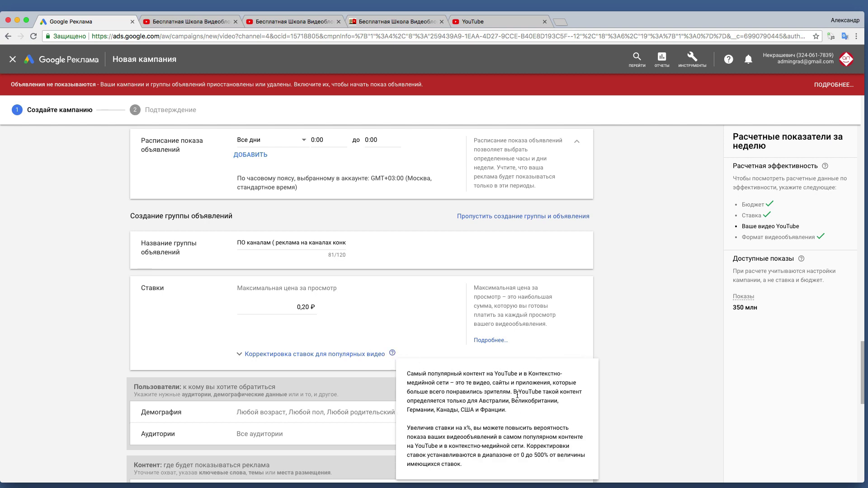
left_click_drag(513, 393, 536, 408)
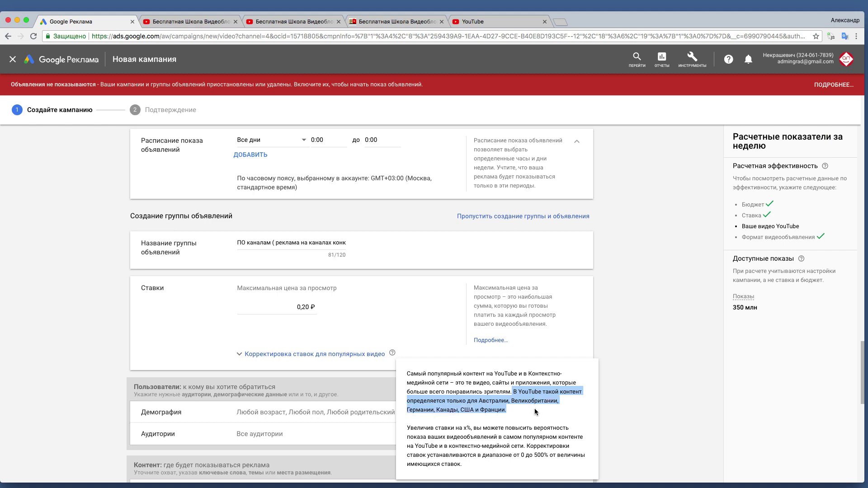
left_click(145, 341)
scroll(319, 362, "down", 1)
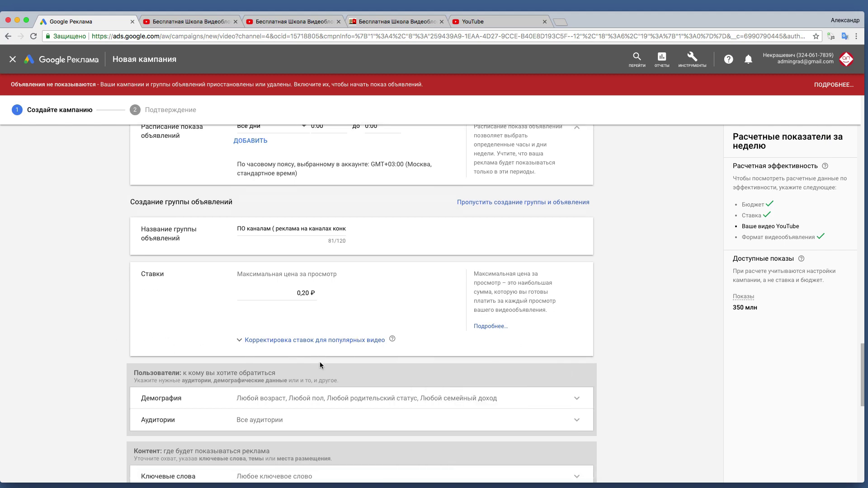
mouse_move(392, 340)
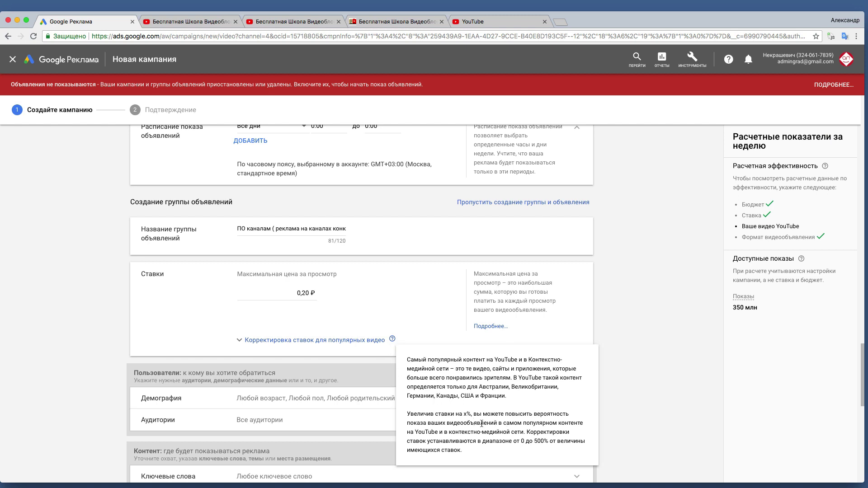
scroll(203, 332, "down", 1)
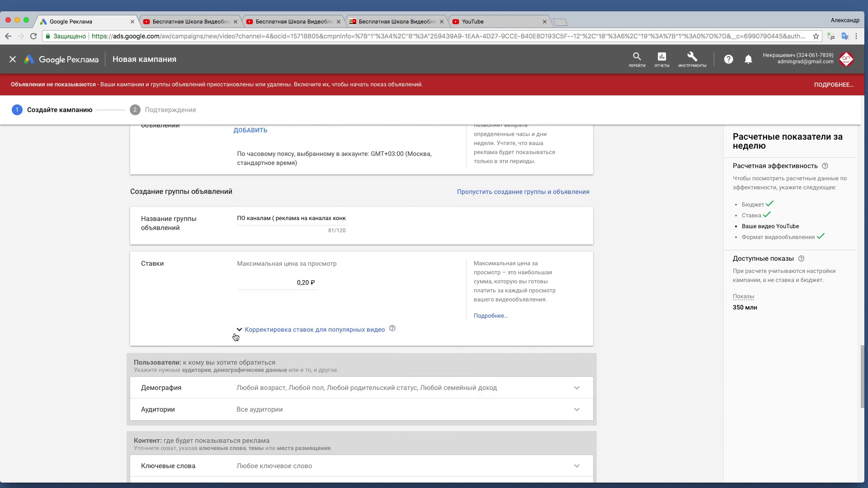
scroll(289, 330, "down", 1)
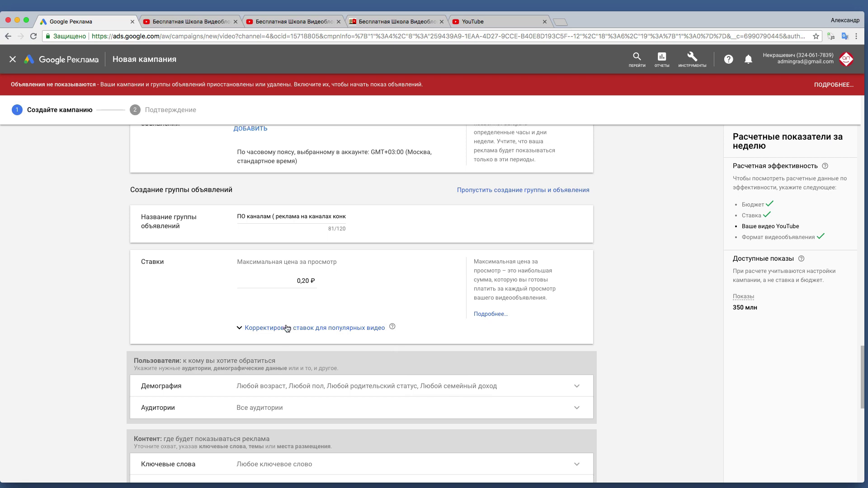
left_click(246, 331)
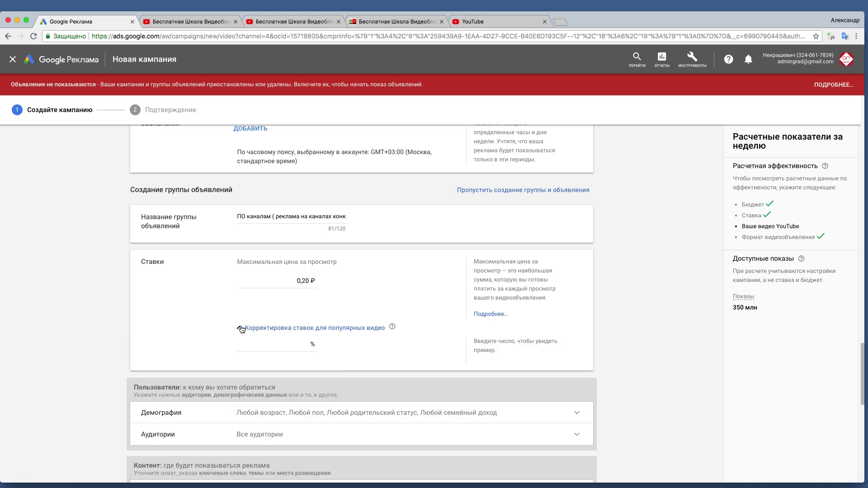
left_click(241, 330)
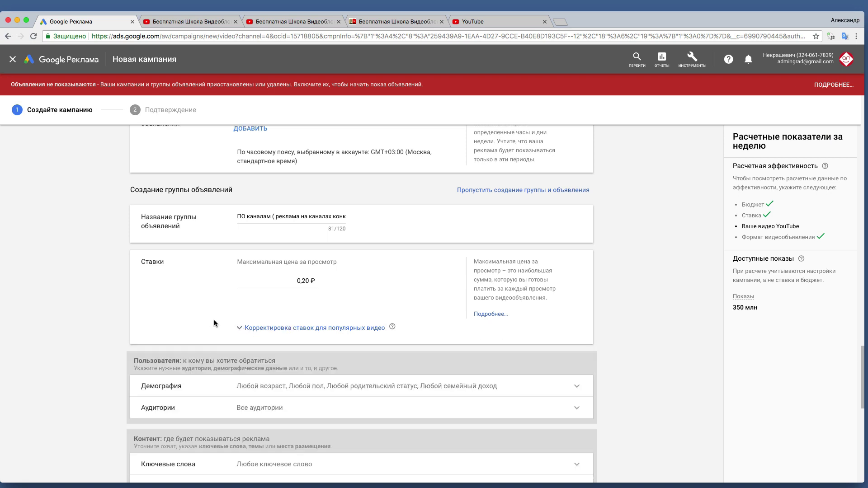
- Review the Пользователи and Контент targeting sections of the ad group, glancing at the promoted YouTube channel page in between
scroll(178, 311, "down", 2)
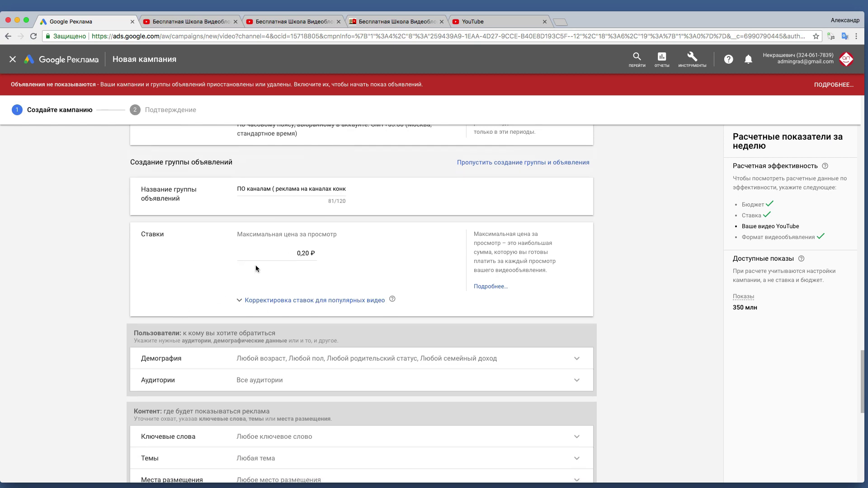
scroll(252, 276, "down", 1)
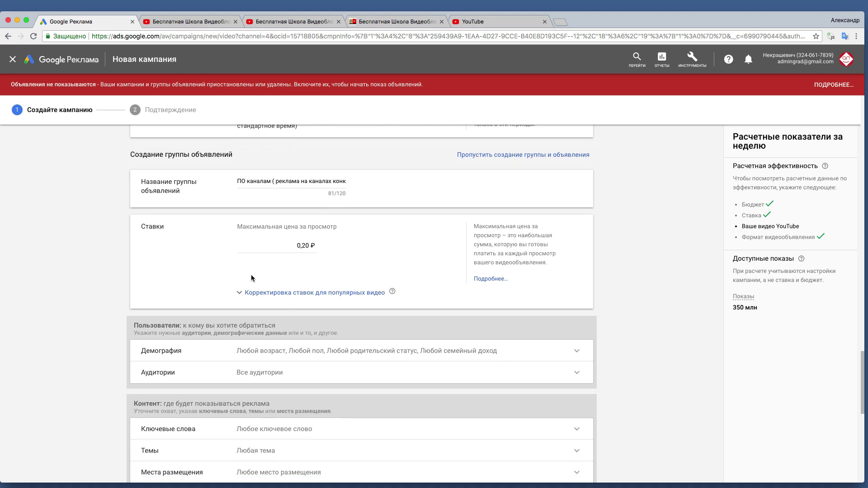
scroll(252, 276, "down", 2)
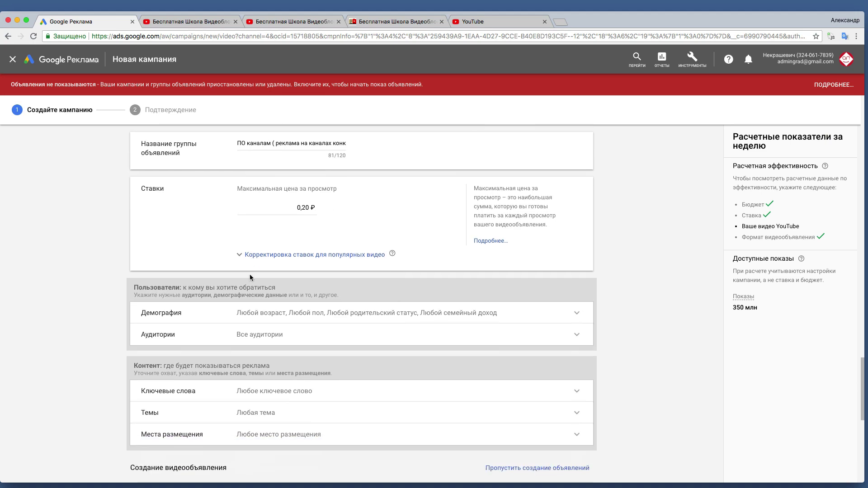
scroll(250, 273, "down", 2)
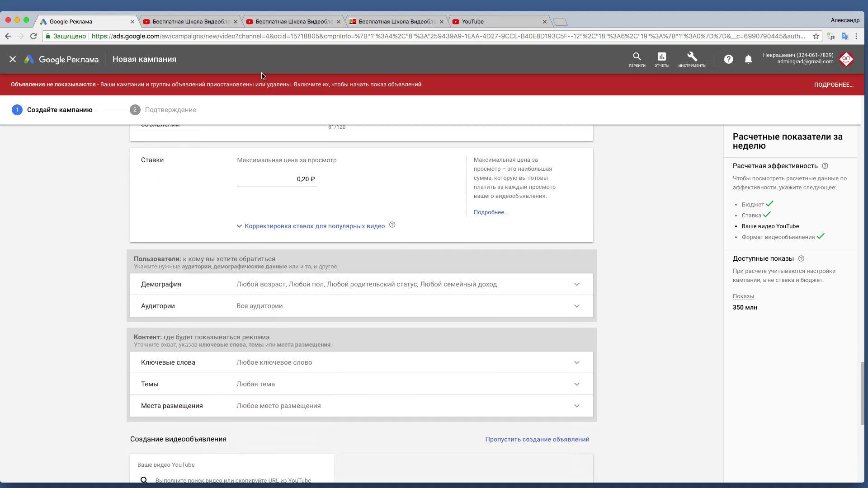
left_click(270, 21)
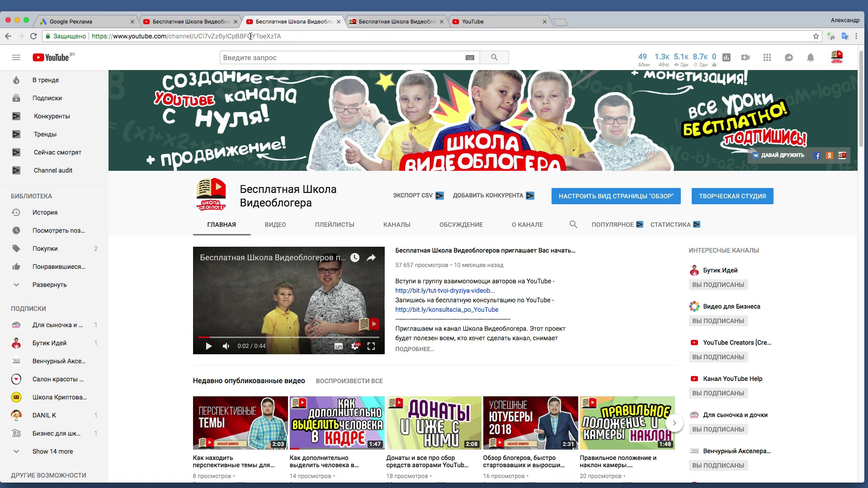
left_click(93, 21)
scroll(77, 272, "up", 5)
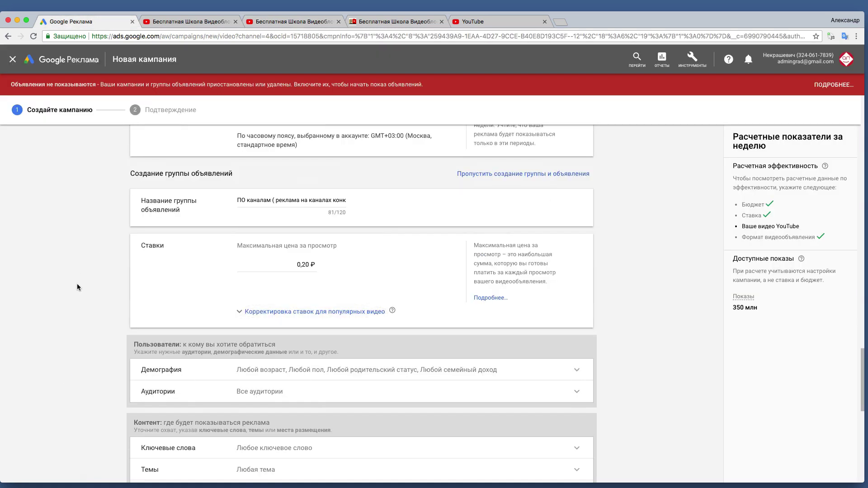
scroll(74, 285, "down", 3)
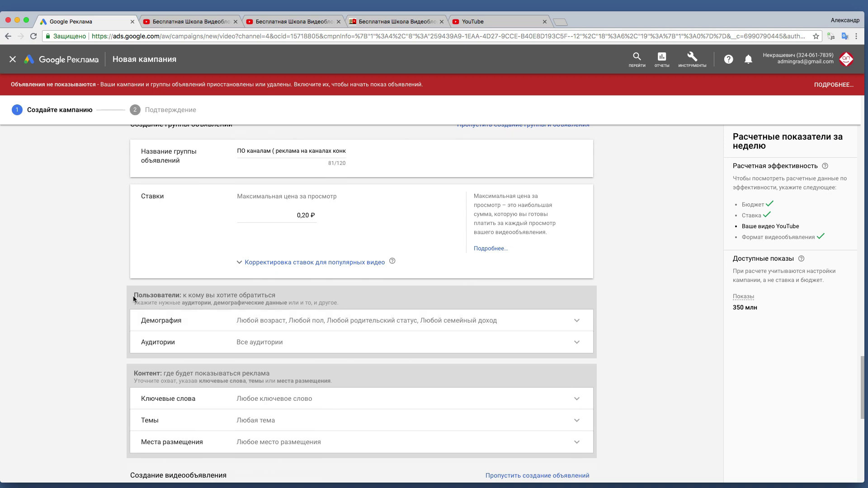
left_click_drag(133, 296, 265, 297)
- Switch to the YouTube channel Бесплатная Школа Видеоблогера and look over its videos and playlists
left_click(296, 22)
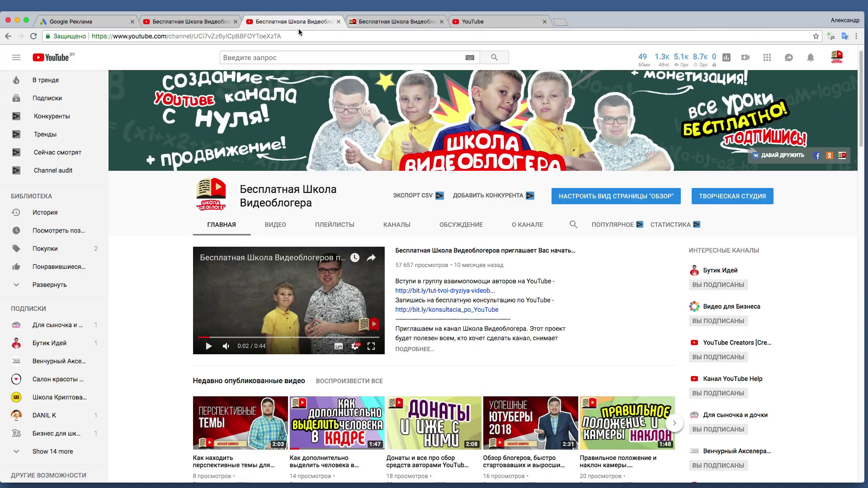
left_click(353, 24)
left_click(283, 22)
scroll(429, 221, "down", 8)
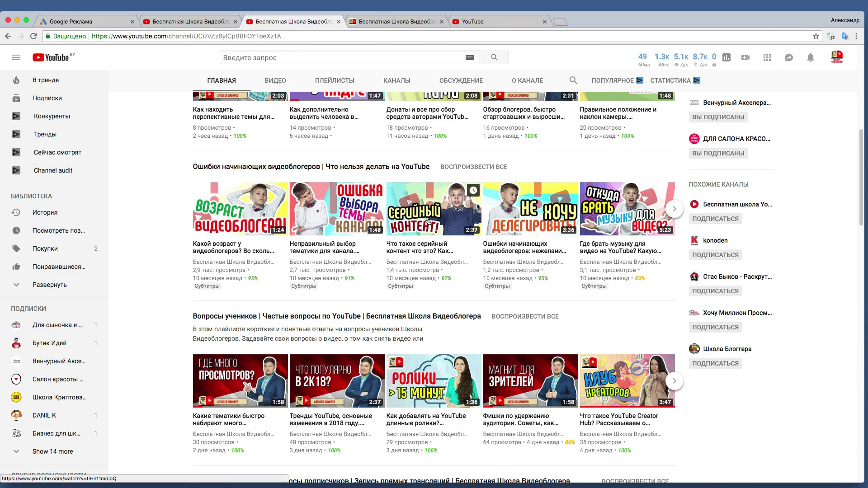
scroll(428, 220, "up", 5)
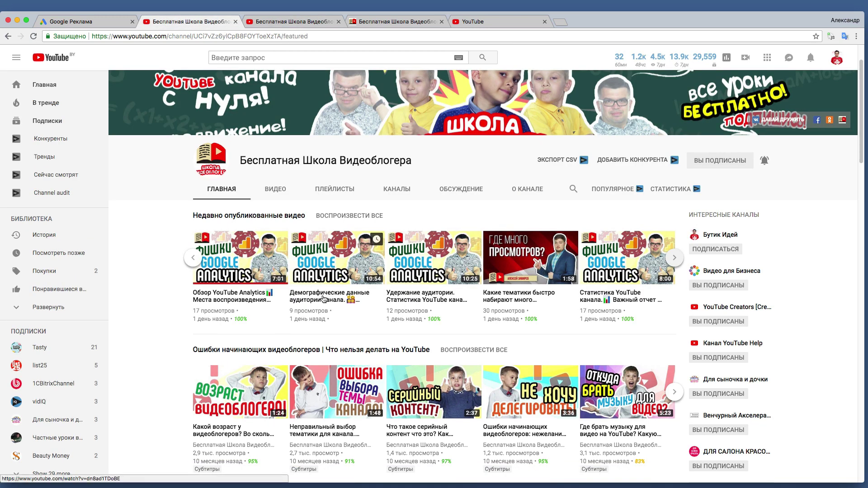
- Switch back to the Google Ads campaign and exclude the ages 45–54, 55–64 and Старше 65 in the Демография targeting
left_click(85, 20)
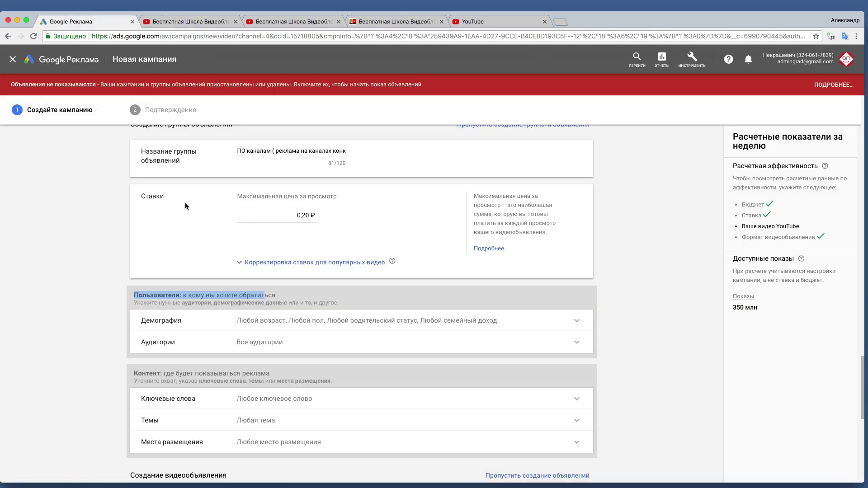
left_click(171, 324)
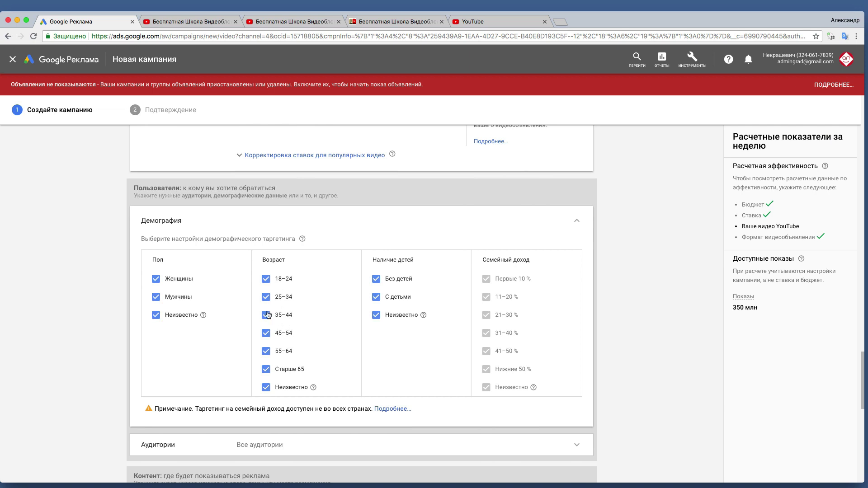
left_click(266, 334)
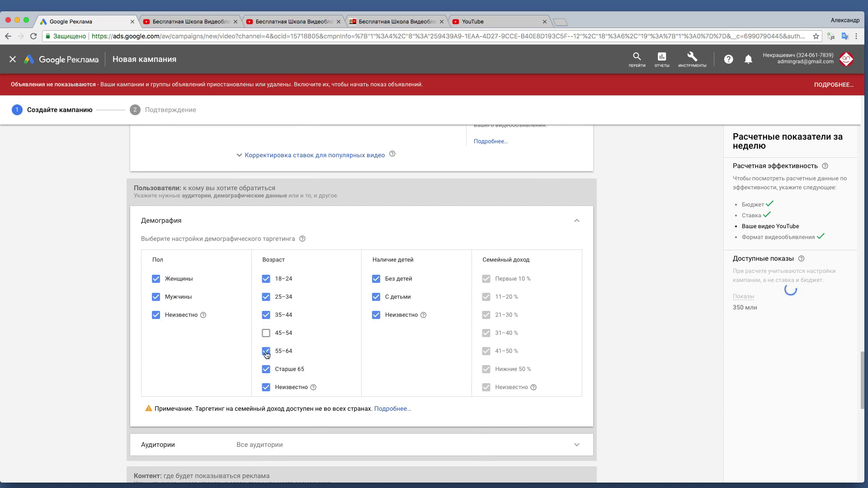
left_click(266, 352)
left_click(266, 370)
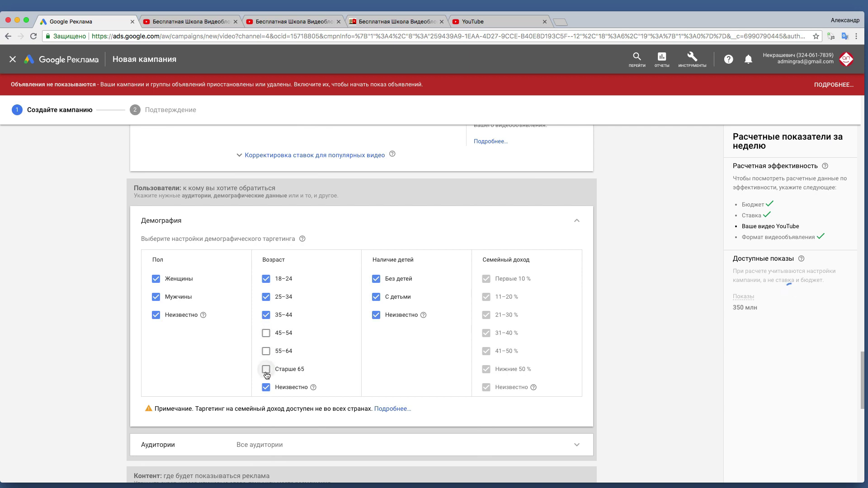
- Read the help for the age option Неизвестно, exclude that option, and include the 45–54 age group again
scroll(251, 378, "down", 1)
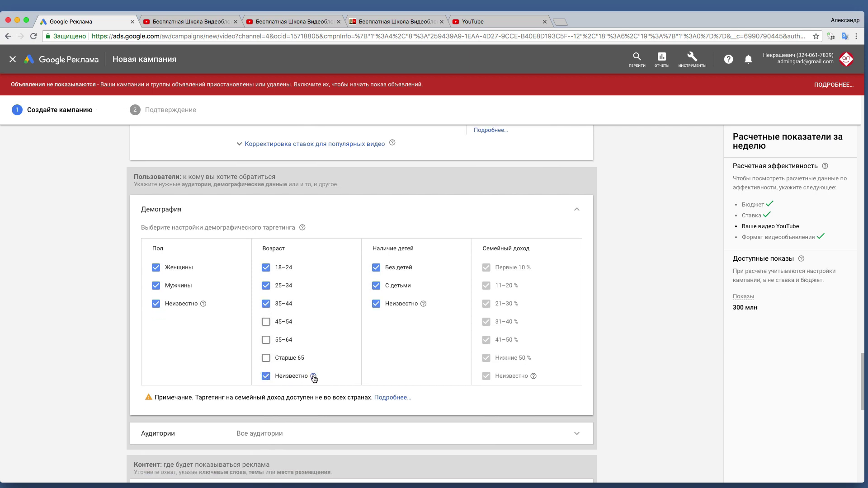
mouse_move(314, 377)
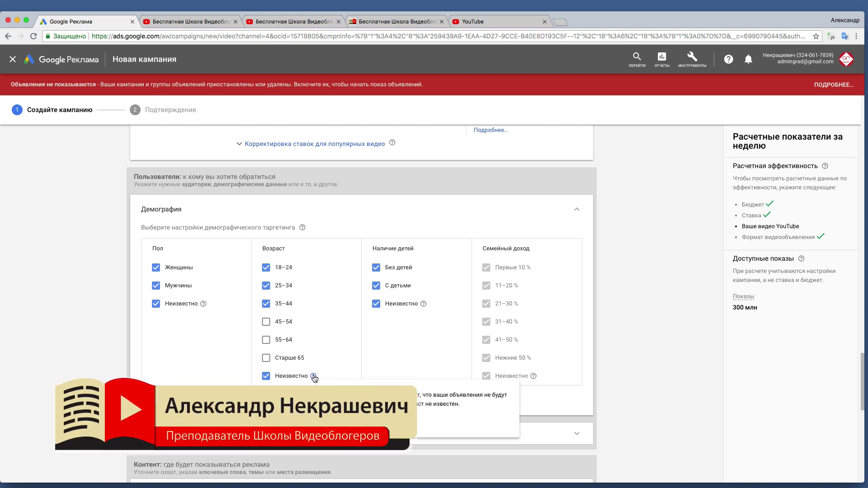
left_click(266, 376)
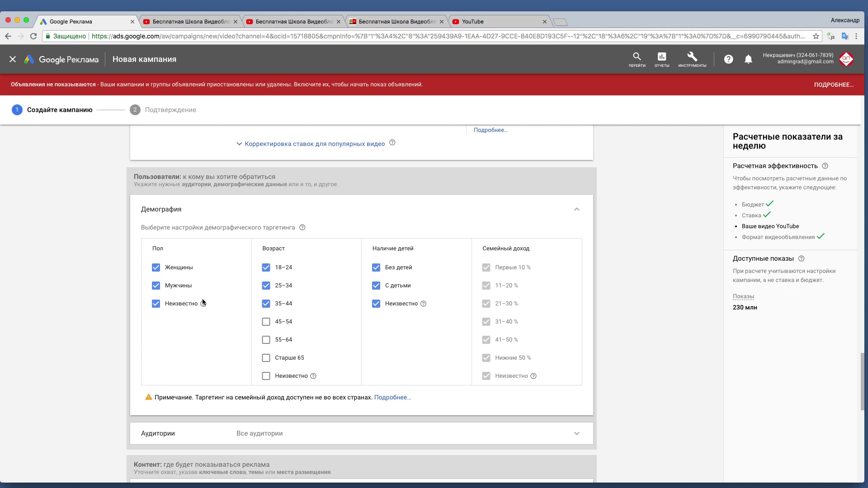
left_click(266, 322)
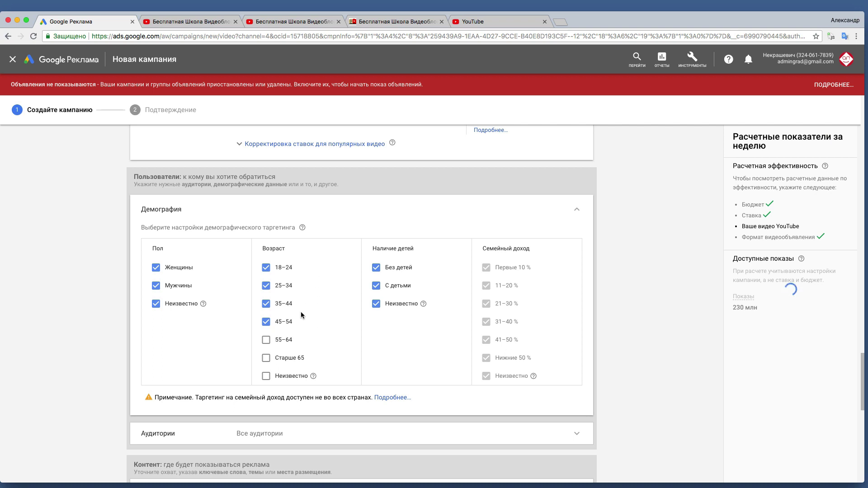
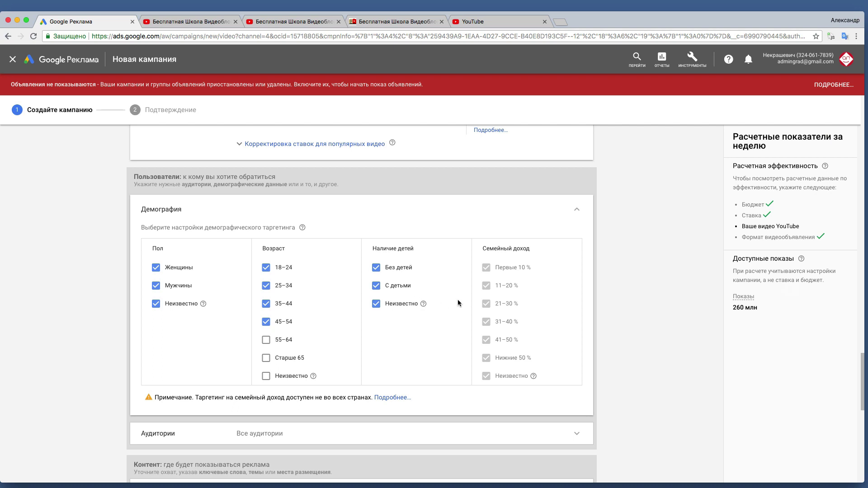
- Review the remaining demographic settings and glance into the Аудитории section, leaving it collapsed
scroll(532, 263, "down", 1)
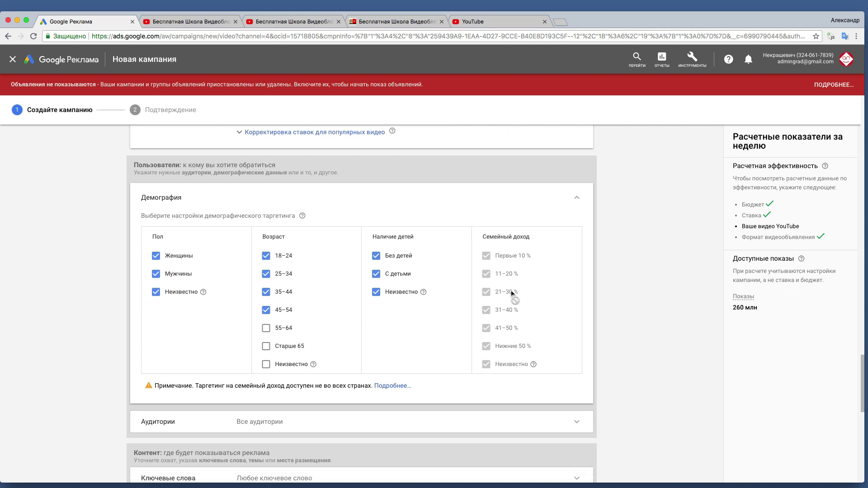
scroll(476, 328, "down", 1)
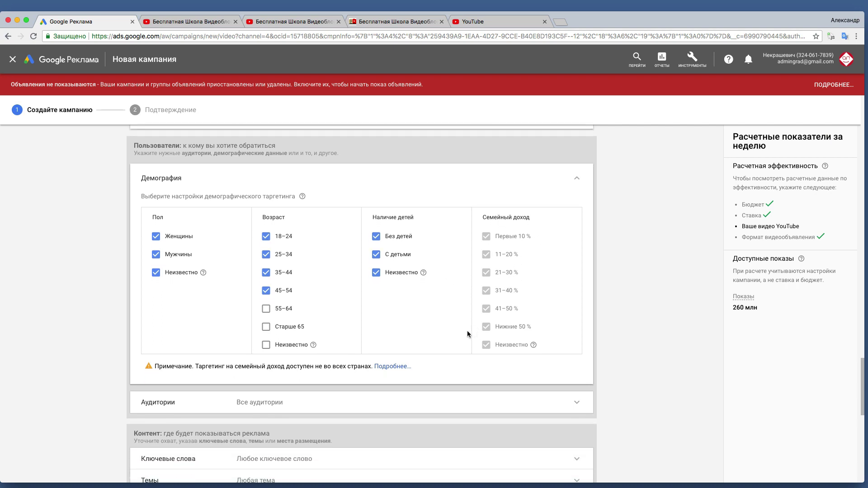
scroll(208, 366, "down", 1)
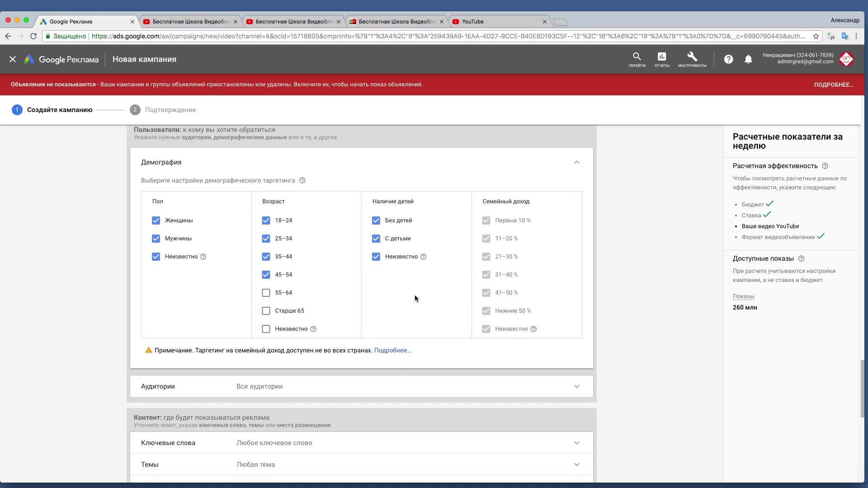
scroll(415, 298, "down", 3)
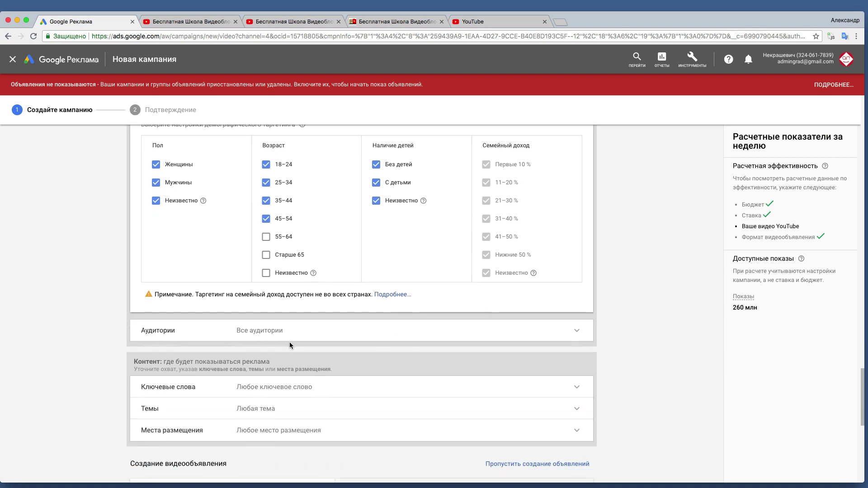
left_click(266, 334)
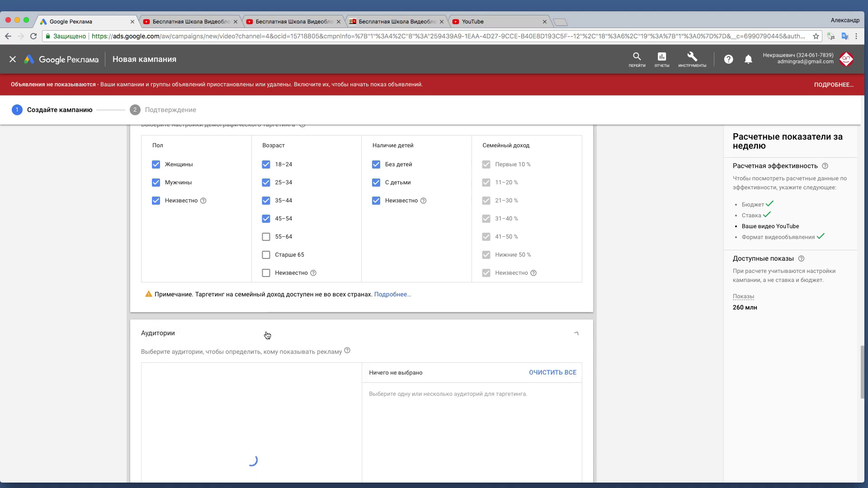
left_click(577, 335)
- Look back over the campaign settings and read the ad group name (Название группы объявлений) through to its end
scroll(505, 334, "up", 6)
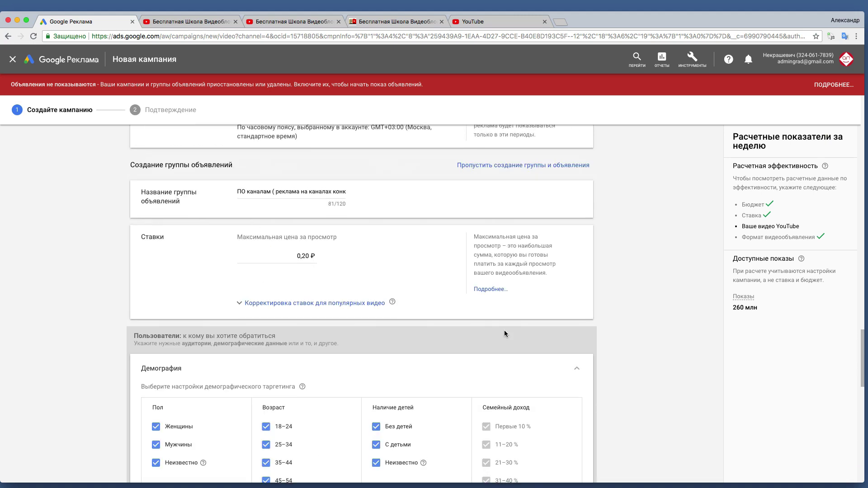
scroll(504, 334, "up", 10)
scroll(465, 325, "down", 5)
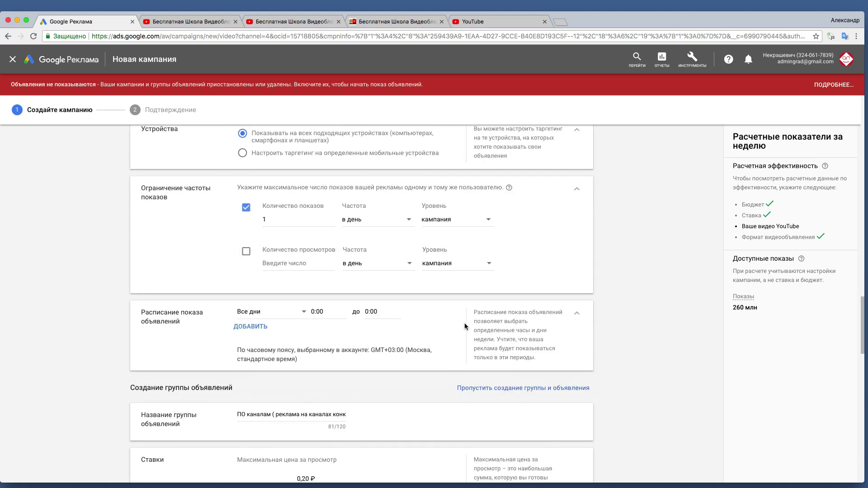
scroll(464, 324, "down", 3)
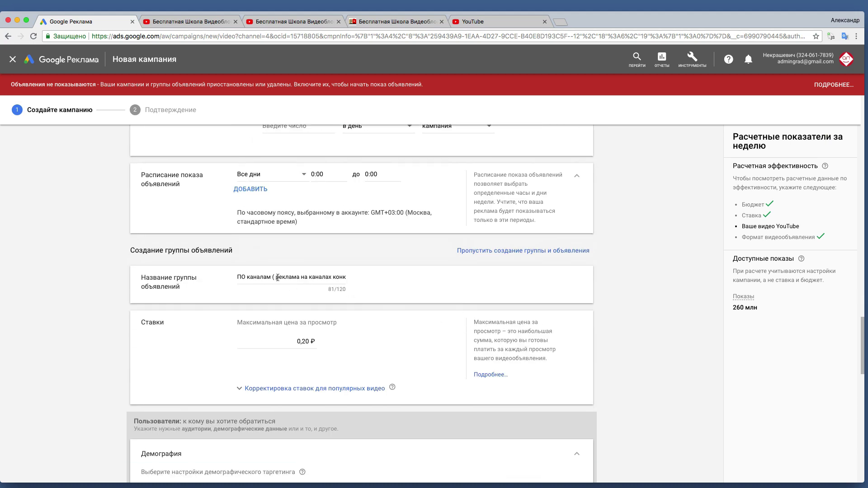
left_click_drag(303, 276, 386, 283)
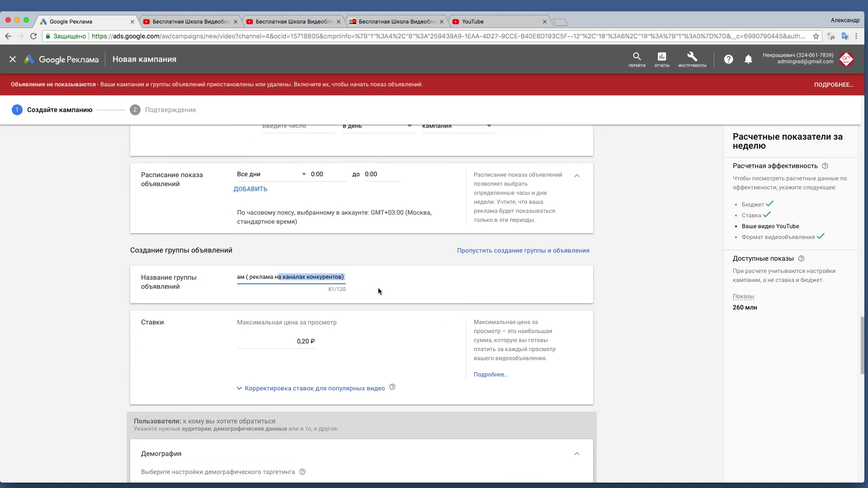
- Open the Места размещения targeting in the ad group's Контент section
scroll(330, 293, "down", 2)
scroll(320, 292, "down", 7)
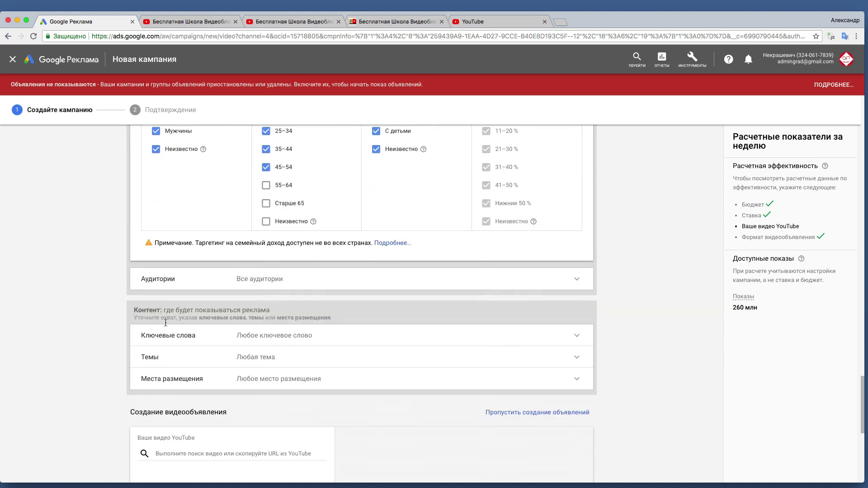
left_click(189, 382)
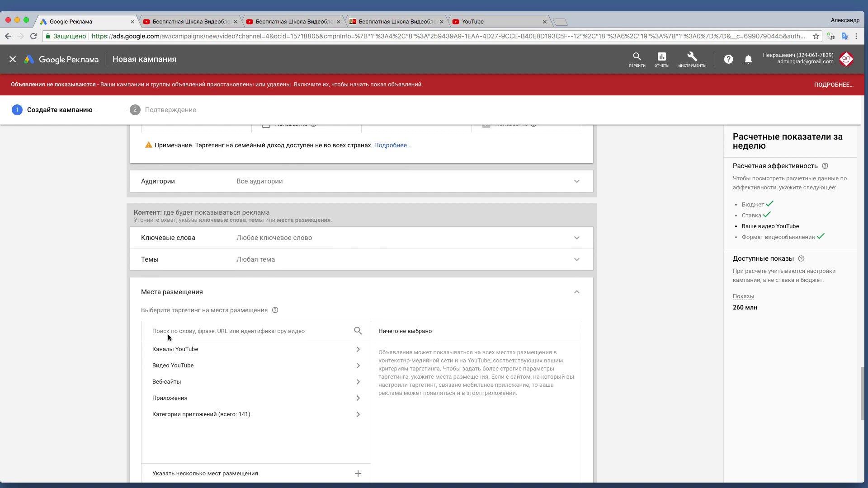
- Search the placement targeting for "Школа ютуб", dismiss the error notice and open the YouTube channel results
left_click(169, 332)
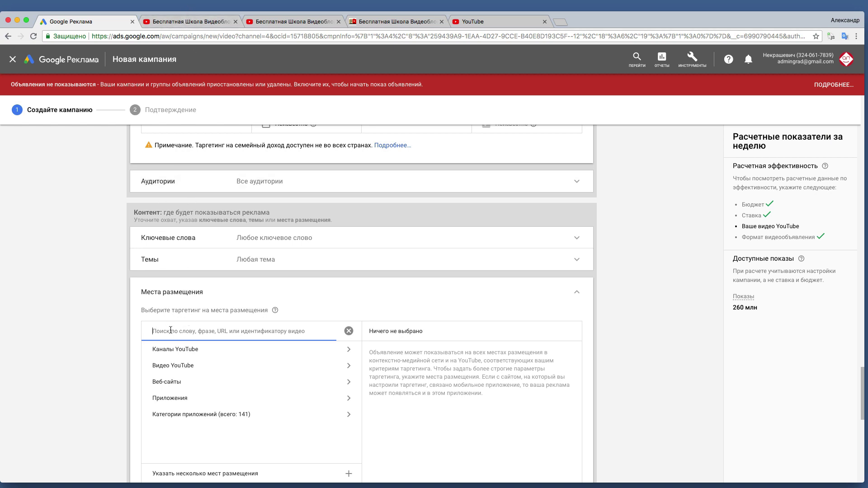
type("шк")
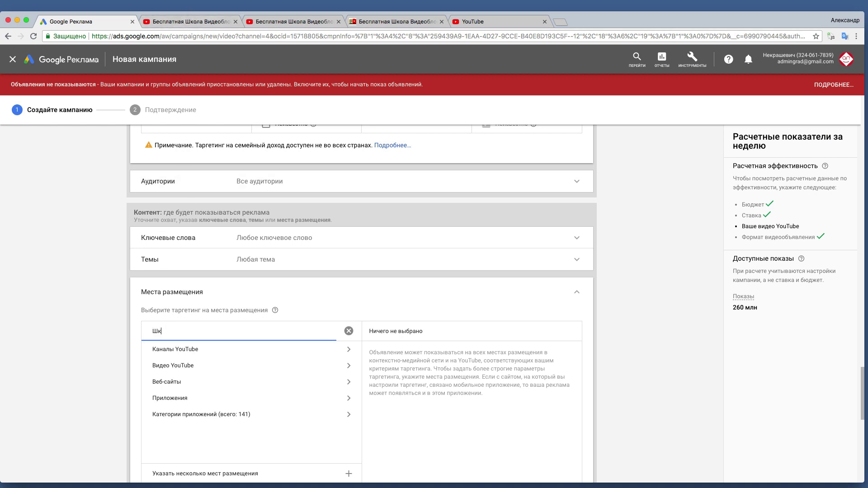
type("ола")
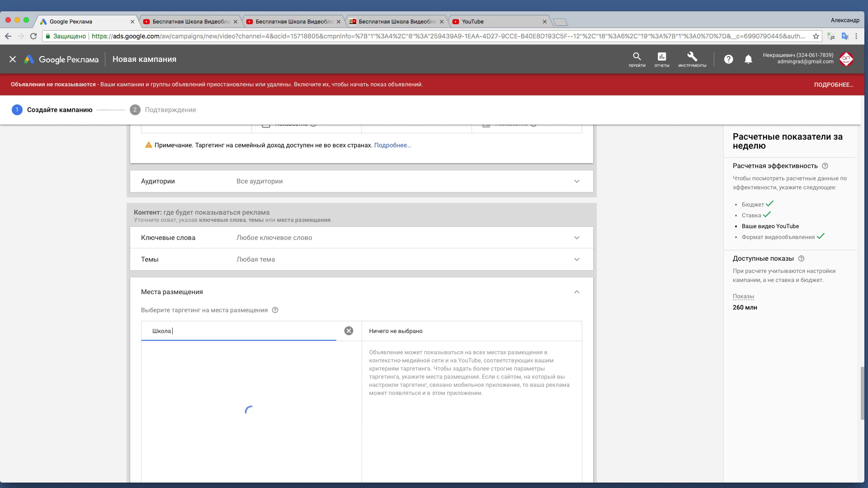
type(" ютуб")
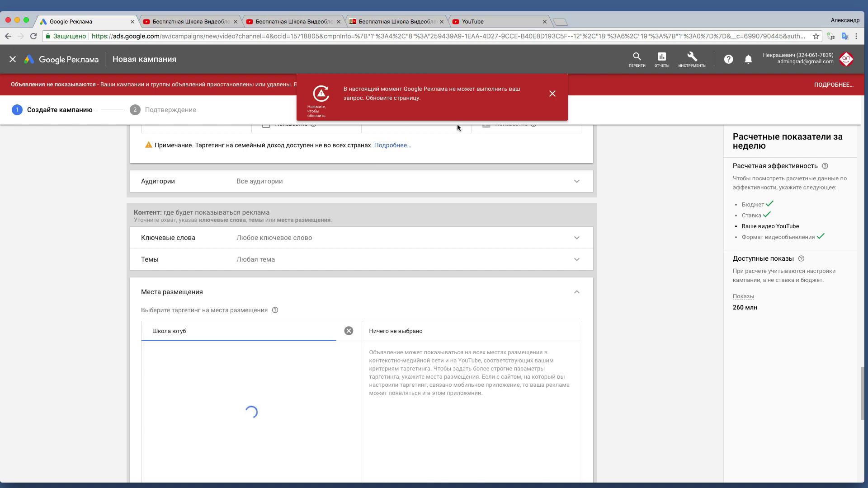
scroll(69, 262, "down", 1)
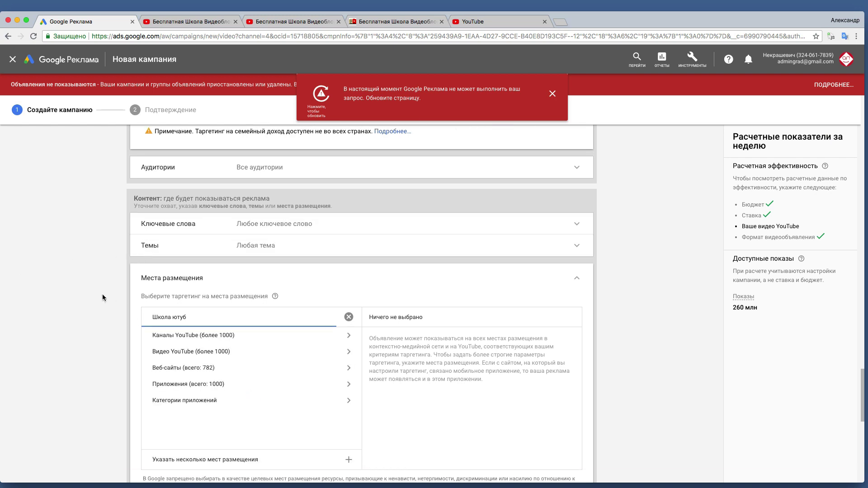
left_click(553, 94)
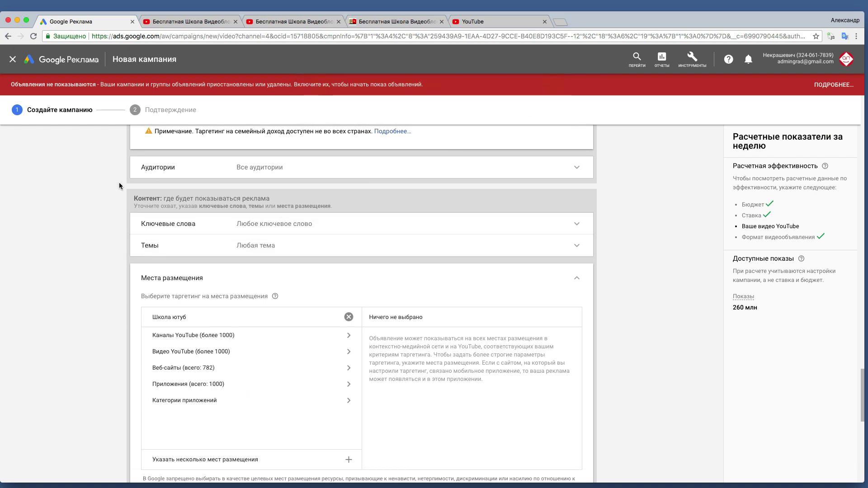
scroll(82, 230, "down", 1)
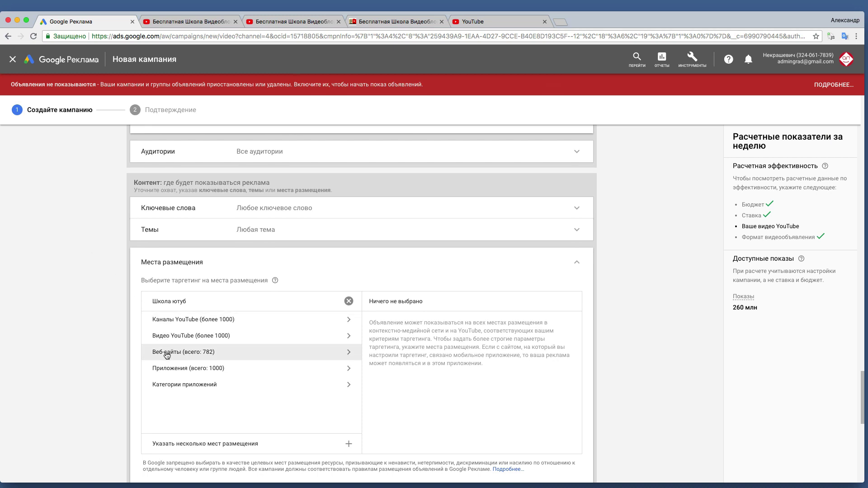
left_click(174, 322)
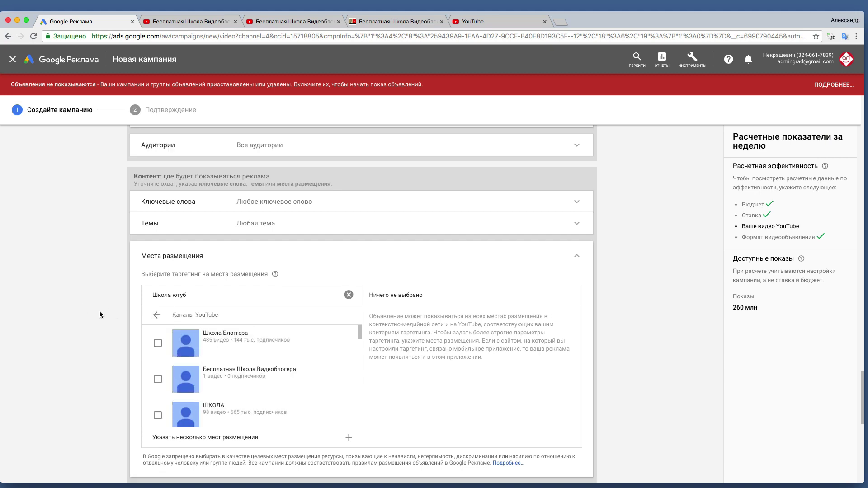
- Check the ad group name, then add the YouTube channel Школа Блоггера to the ad group's placements
scroll(94, 310, "up", 10)
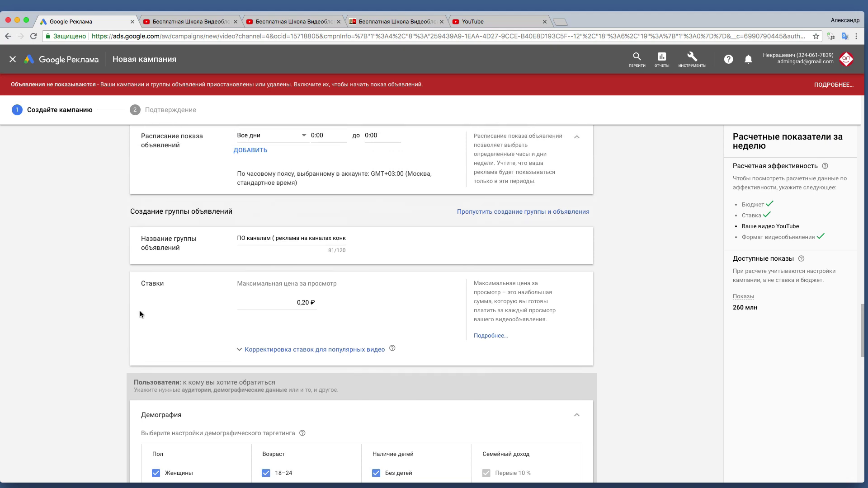
left_click_drag(276, 238, 356, 243)
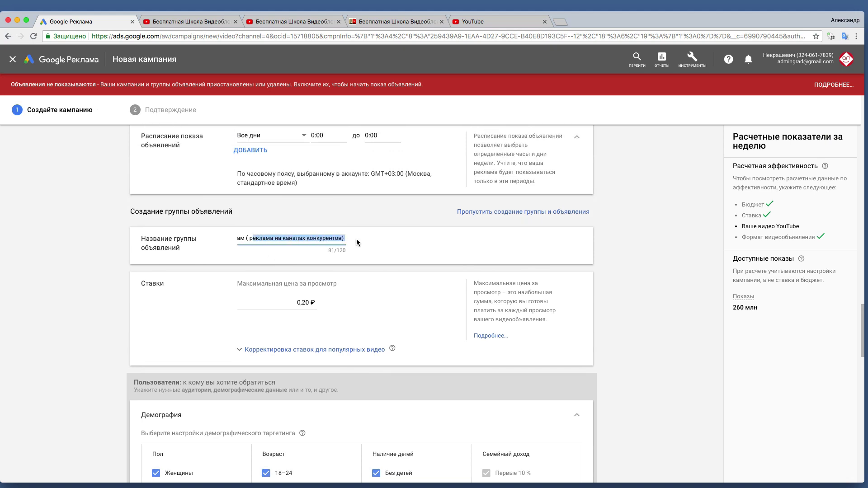
scroll(85, 331, "down", 4)
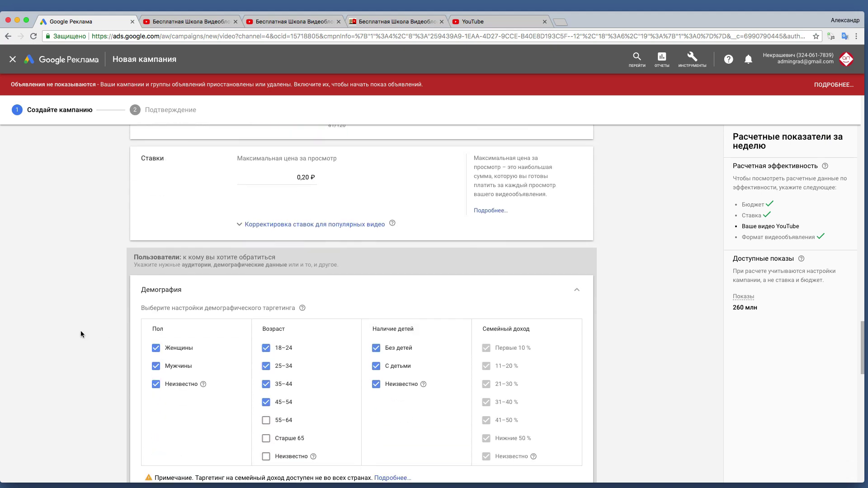
scroll(78, 330, "down", 7)
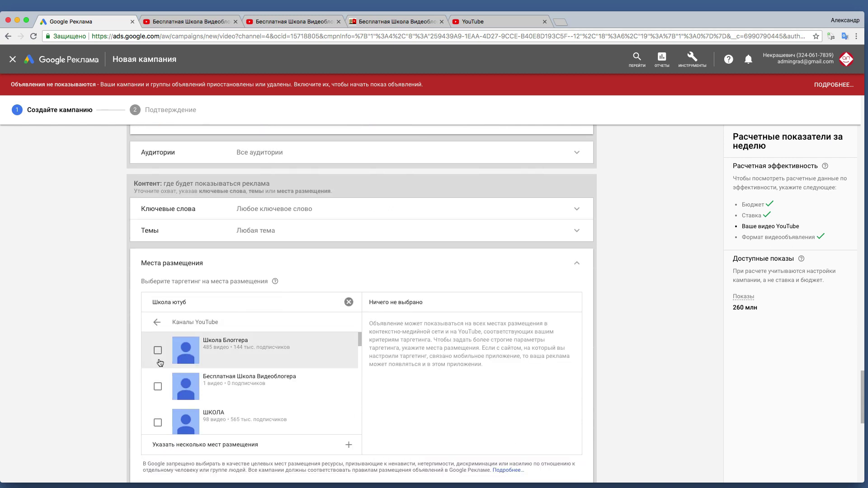
left_click(158, 350)
- Look through the remaining "Школа ютуб" channel results for other channels relevant to the ad
scroll(161, 359, "down", 2)
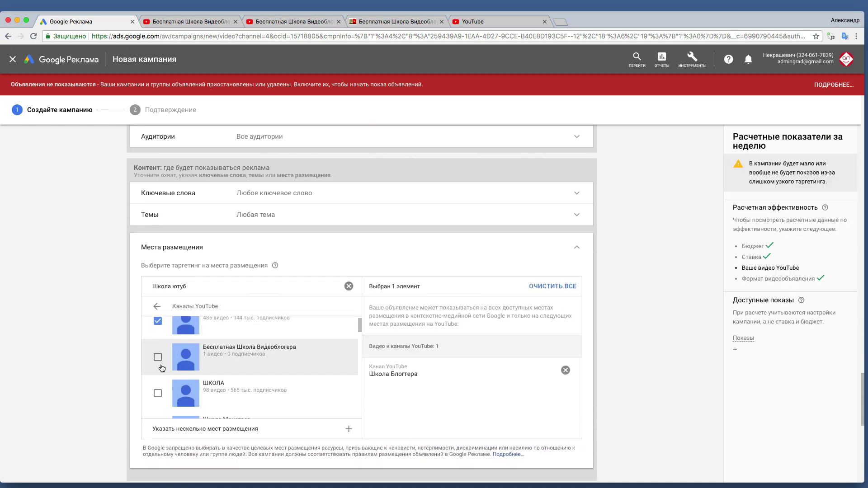
scroll(164, 367, "up", 1)
scroll(165, 376, "down", 2)
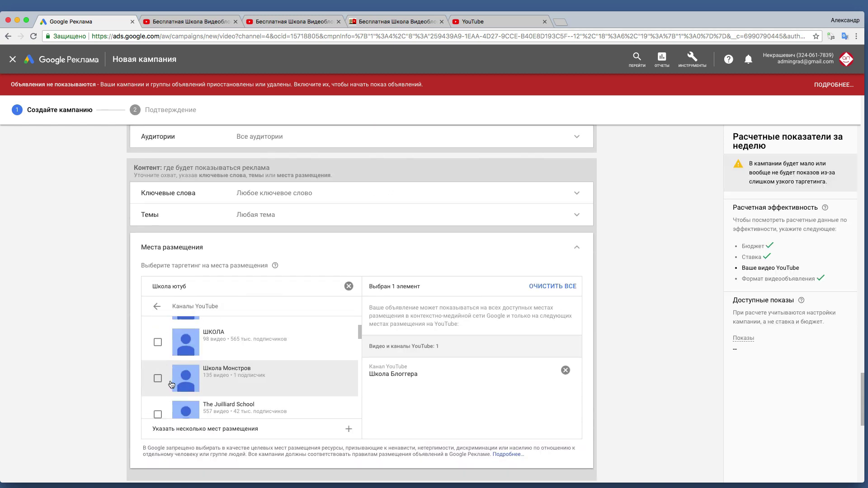
scroll(163, 377, "down", 3)
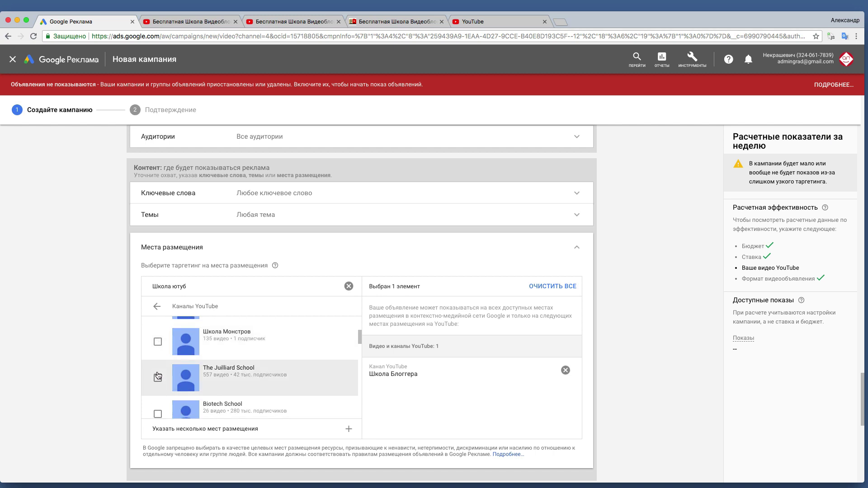
scroll(158, 374, "down", 3)
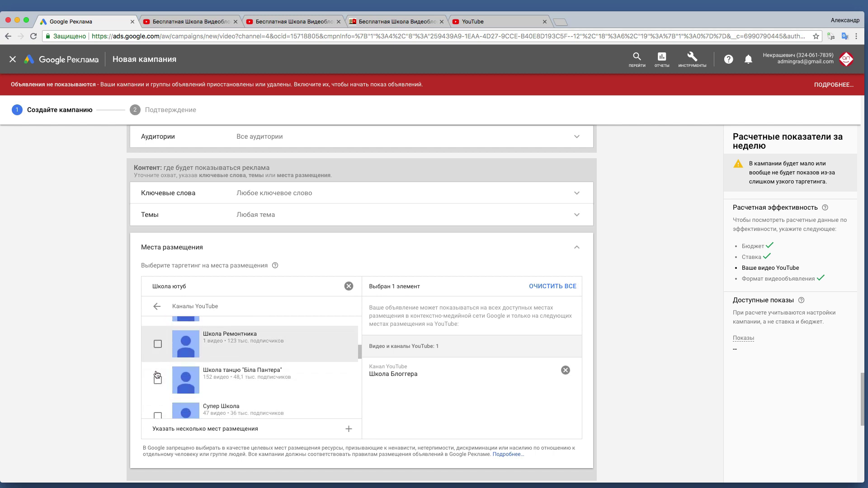
scroll(157, 375, "up", 3)
scroll(160, 373, "down", 3)
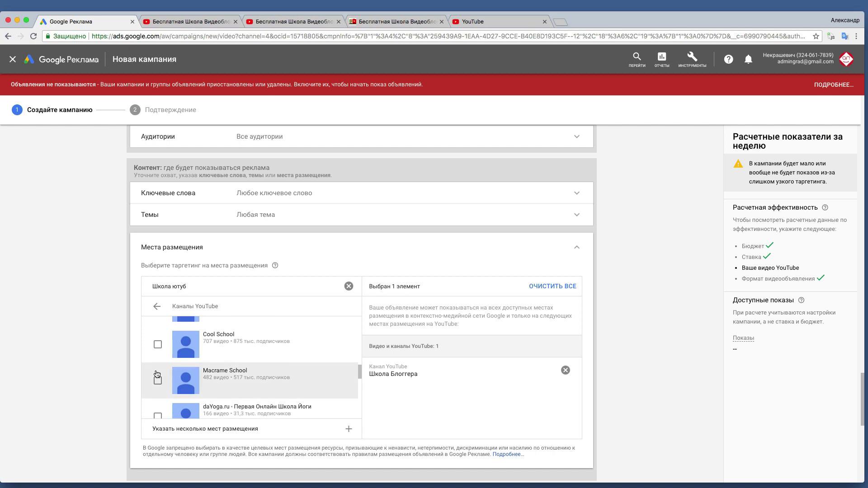
- Switch to the Бесплатная Школа Видеоблогеров channel page on YouTube and examine its list of similar channels
left_click_drag(188, 286, 134, 283)
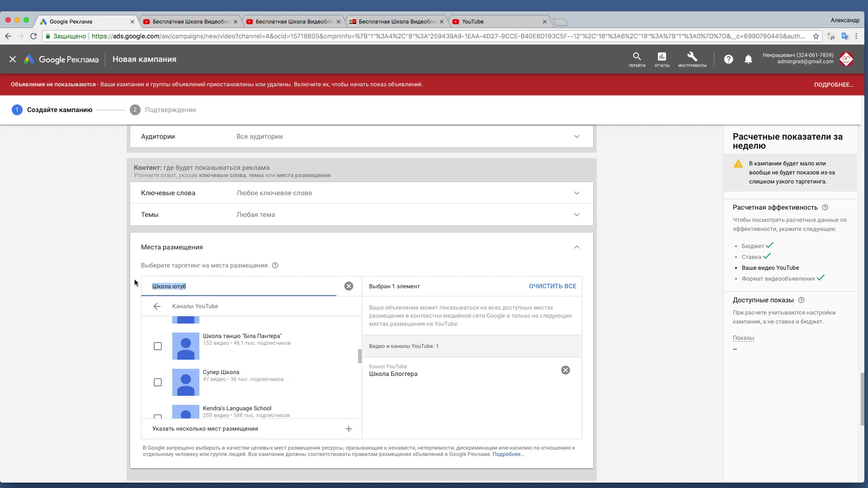
left_click(300, 21)
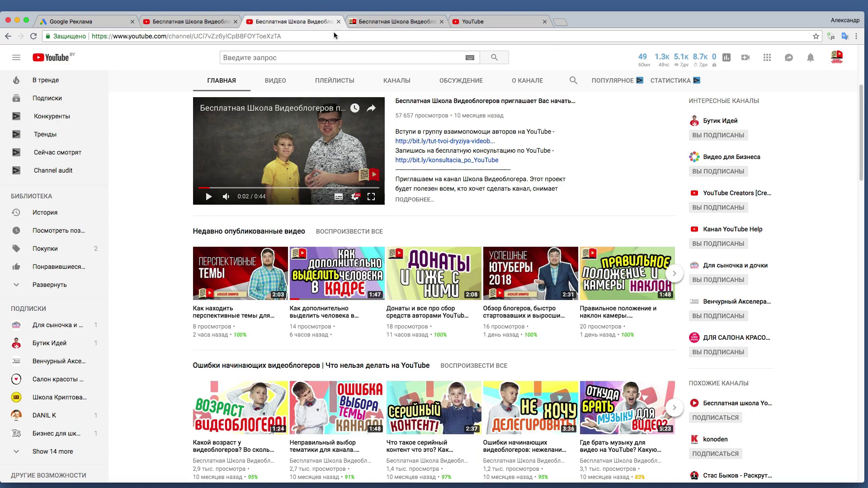
scroll(765, 256, "down", 3)
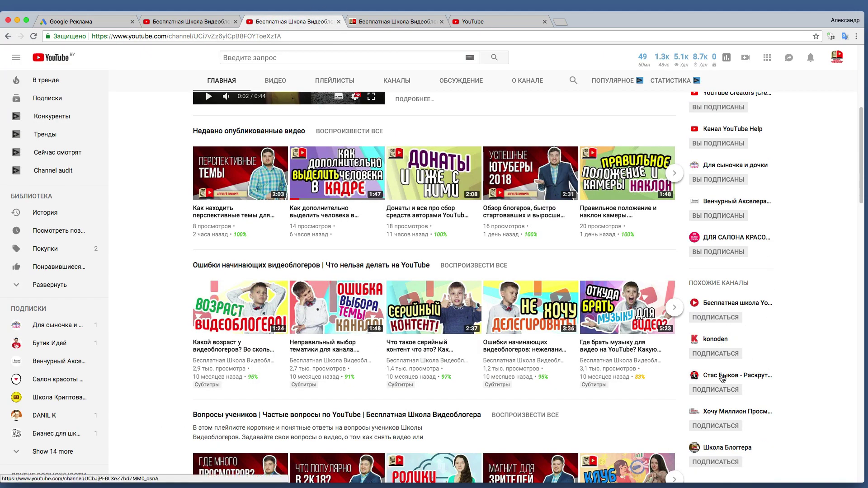
- Return to the Google Реклама campaign and replace the placement search text with "Коноден"
left_click(86, 21)
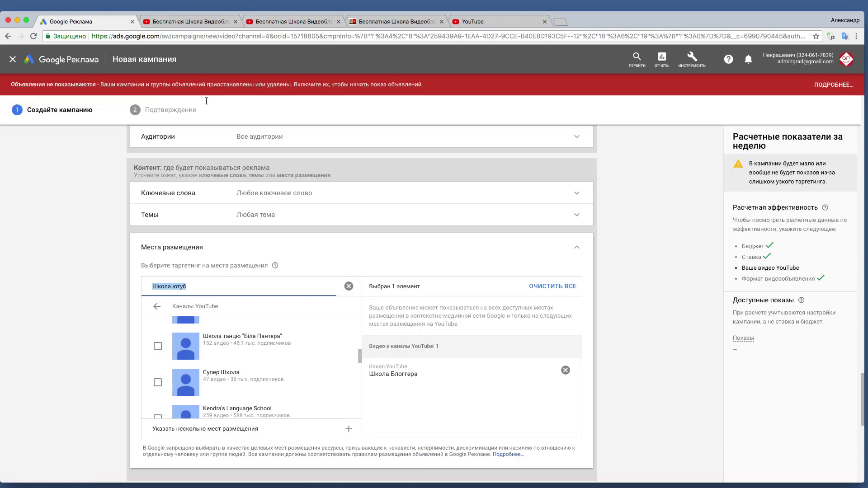
left_click_drag(193, 289, 134, 287)
type("Коноден")
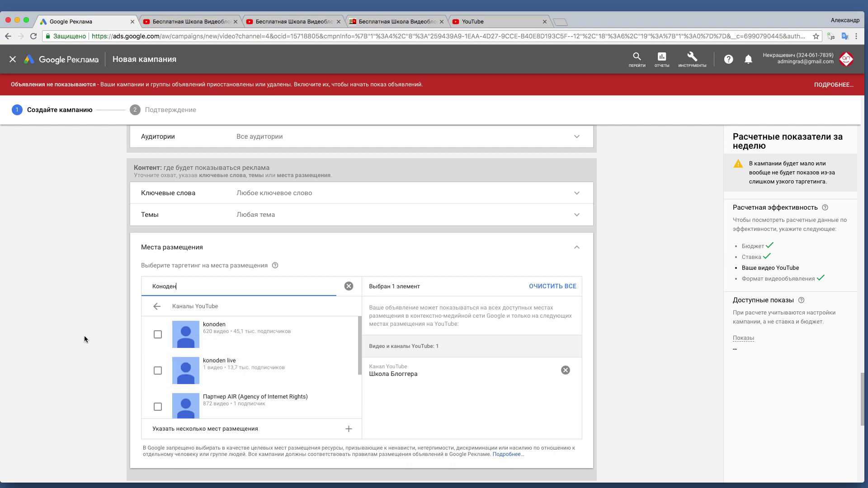
- Add the channels konoden, konoden live, Партнер AIR (Agency of Internet Rights) and konoden отзывы to the placements
scroll(85, 336, "down", 1)
left_click(157, 319)
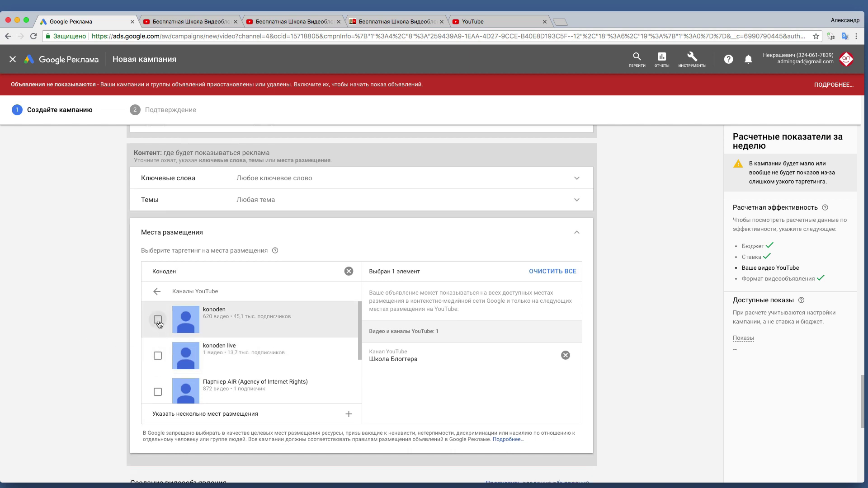
left_click(158, 357)
scroll(158, 368, "down", 1)
left_click(158, 374)
scroll(158, 377, "down", 1)
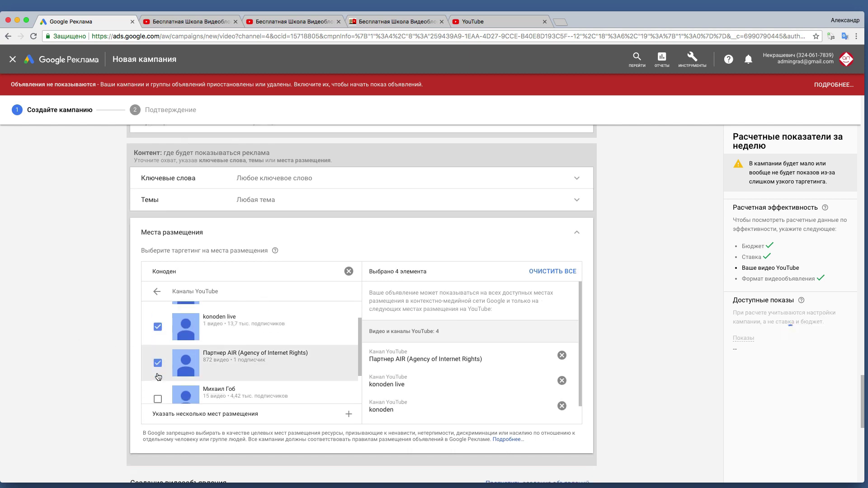
scroll(158, 378, "down", 3)
left_click(158, 385)
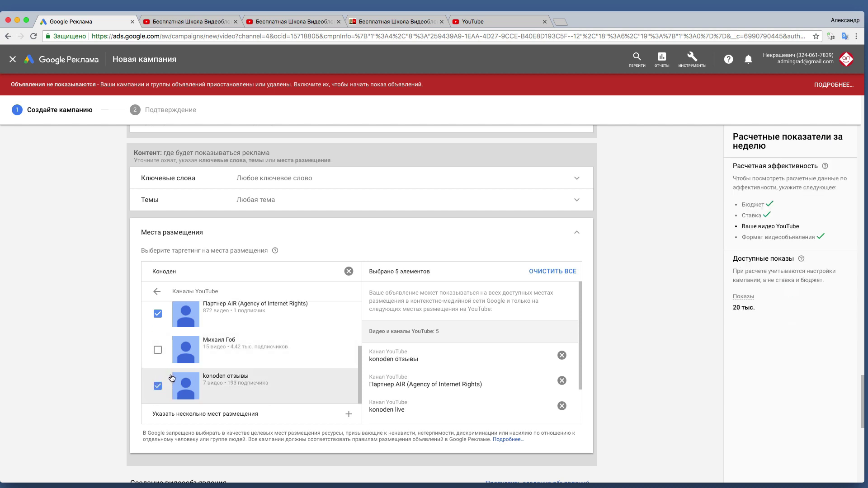
- Review the ad group's name, bid, demographics and chosen placements, down to the video ad section
scroll(100, 326, "down", 1)
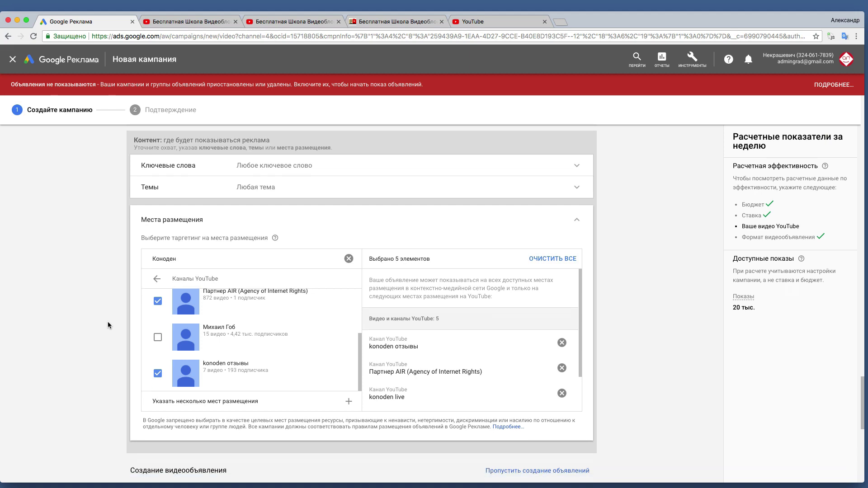
scroll(108, 322, "up", 10)
scroll(107, 322, "up", 5)
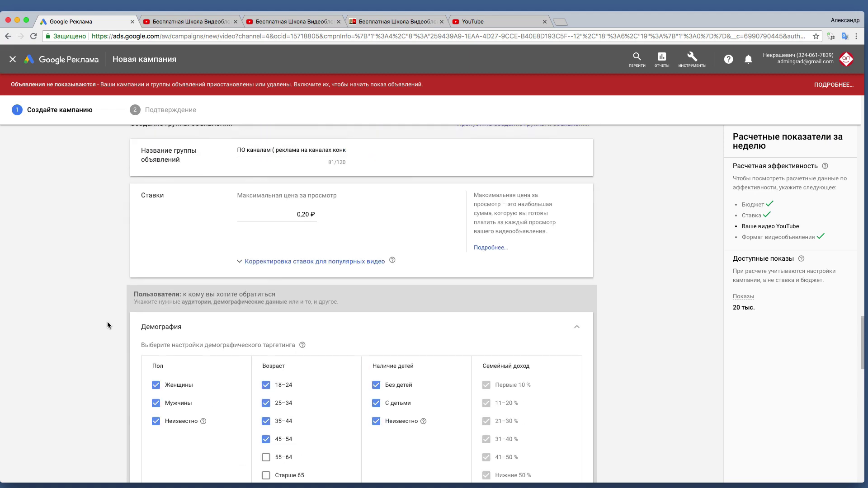
scroll(58, 291, "down", 12)
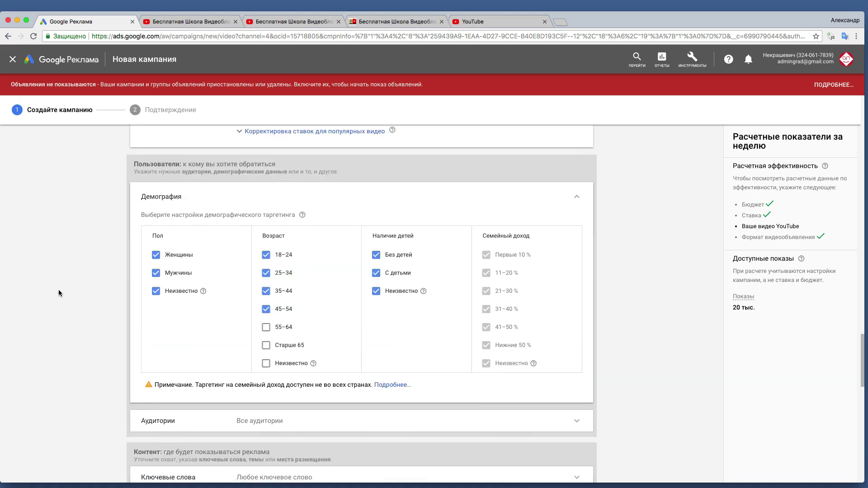
scroll(59, 292, "down", 9)
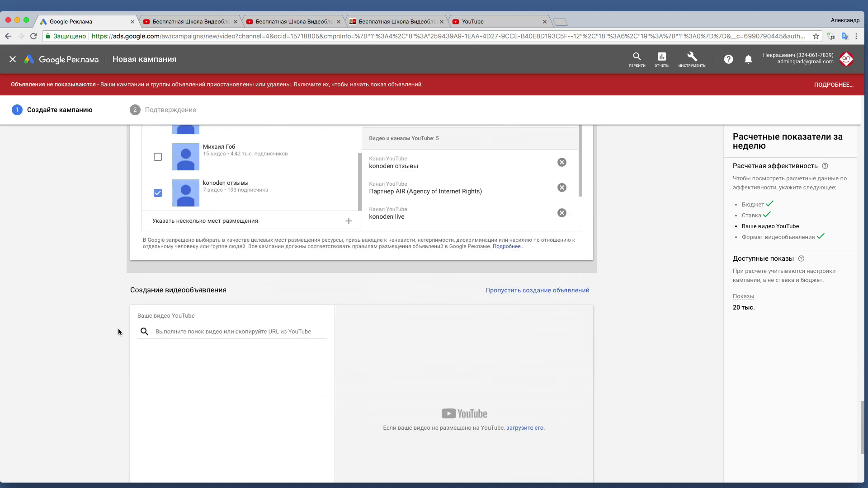
scroll(100, 319, "up", 6)
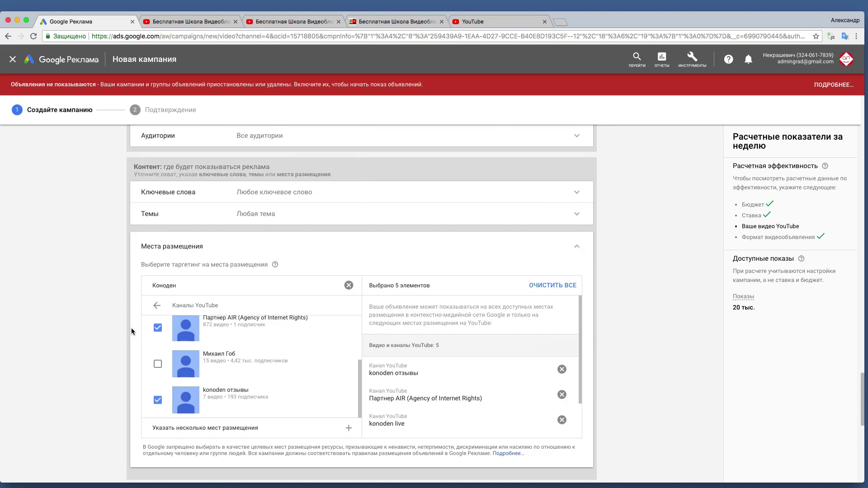
- Search the placements for "Оптимизация" instead and open the YouTube channel results
left_click_drag(177, 287, 134, 286)
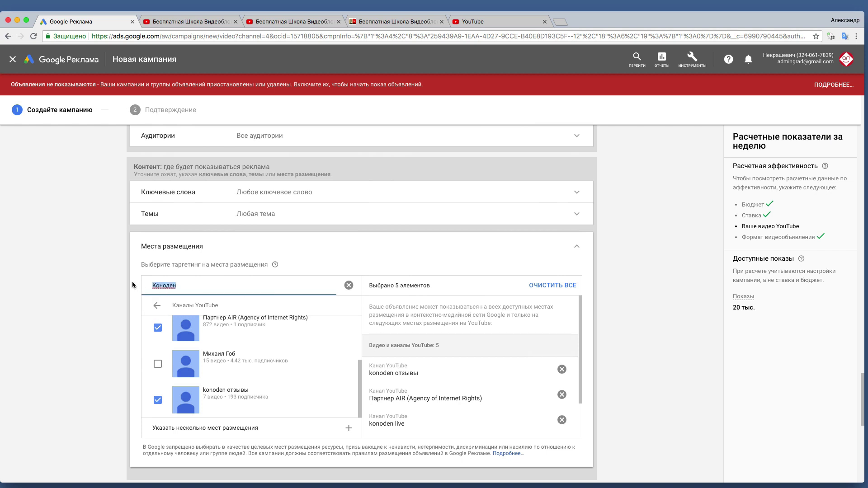
key("BackSpace")
type("о")
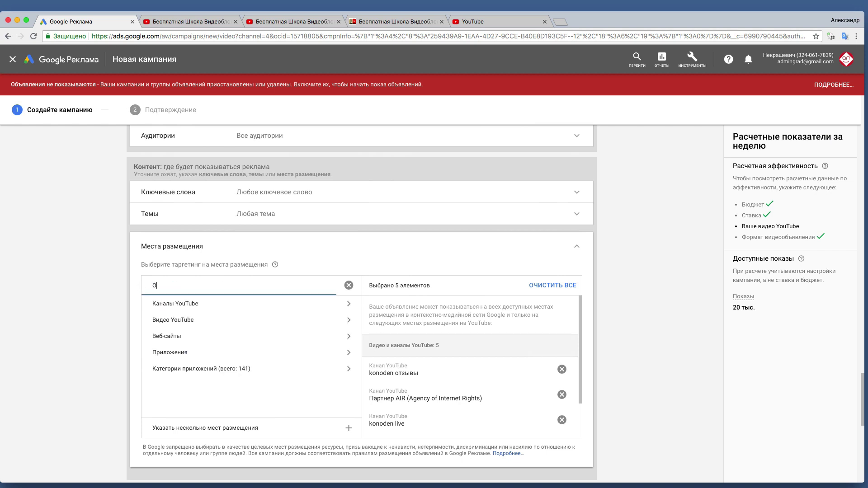
type("п")
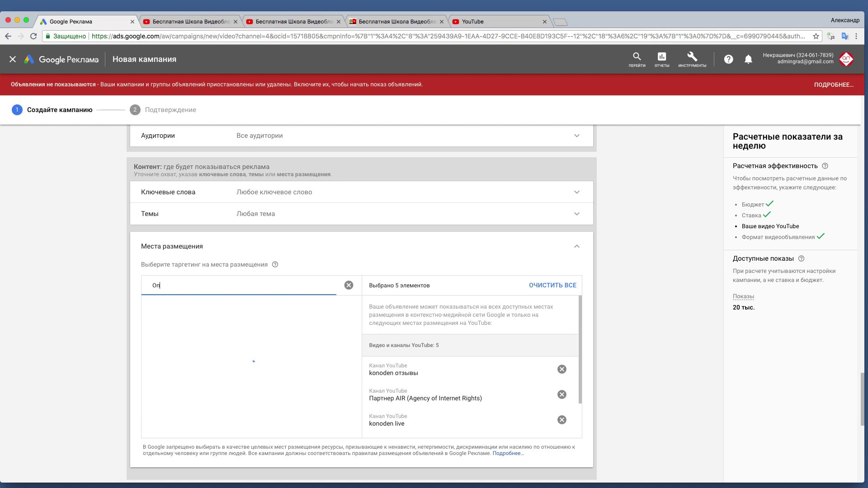
type("тимищ")
key("BackSpace")
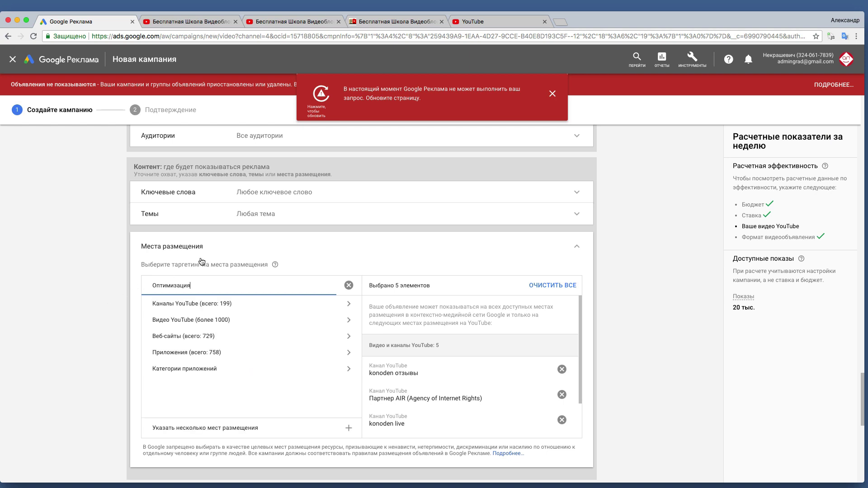
left_click(196, 305)
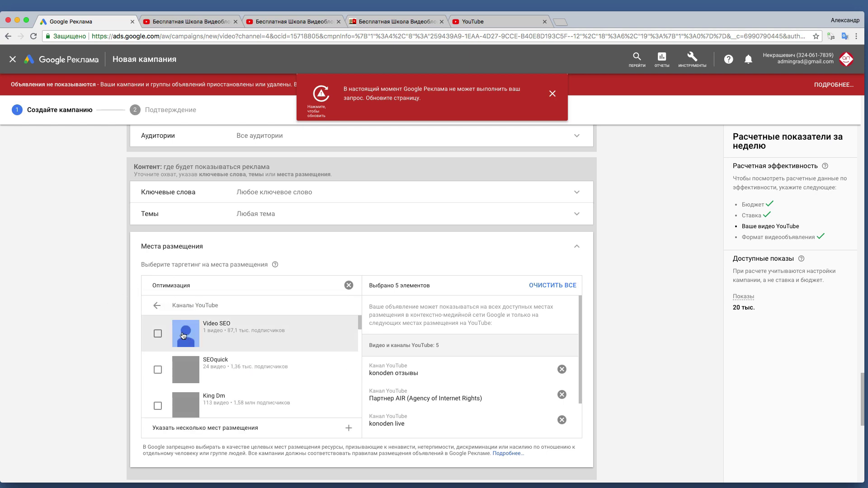
- Add the channels Video SEO and Лайфхак. Полезные советы. to the placements and dismiss the error notification
left_click(157, 333)
scroll(163, 371, "down", 4)
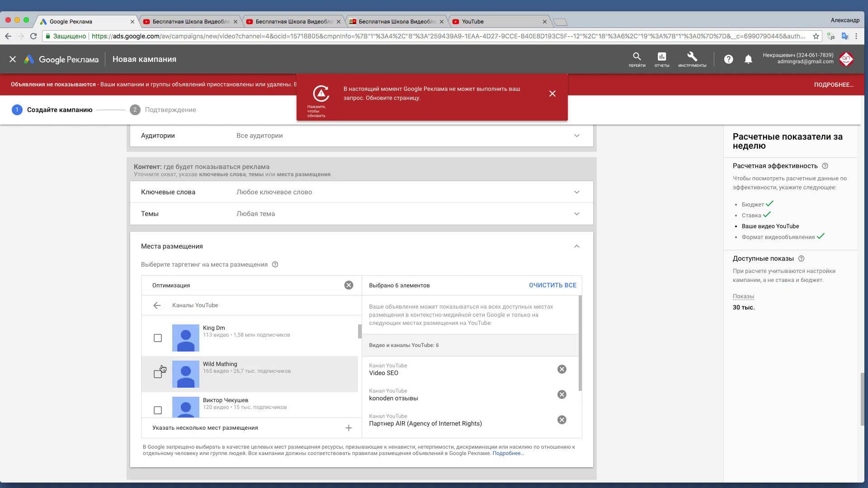
scroll(160, 369, "down", 3)
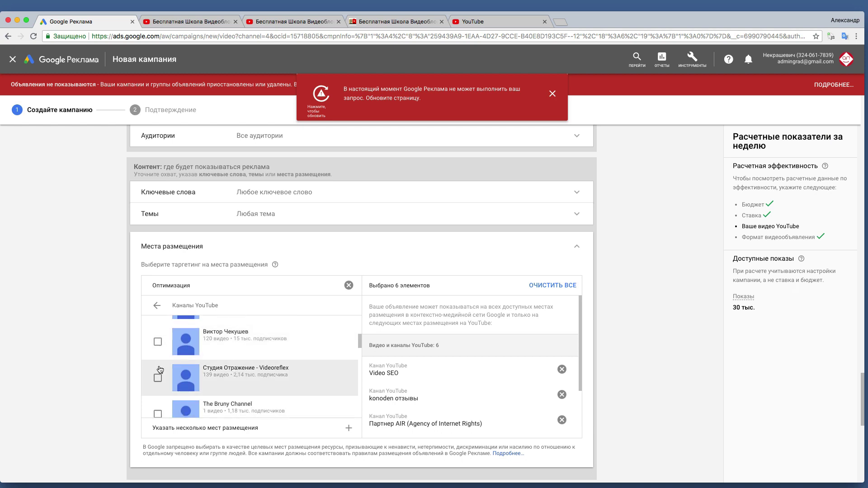
scroll(158, 366, "down", 1)
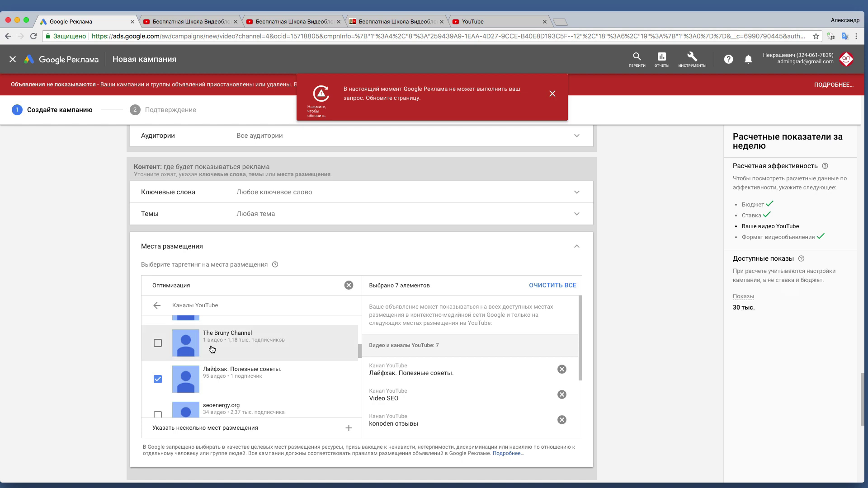
left_click(552, 95)
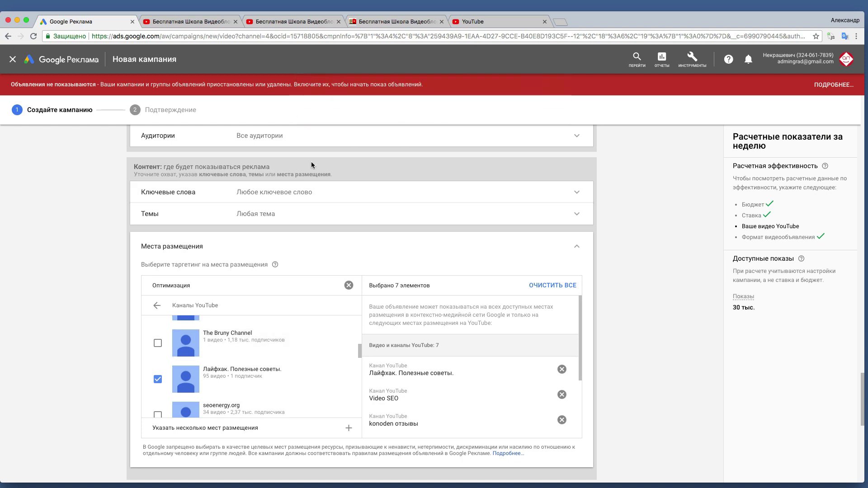
- Search the placements for "сео" instead and add the channel Курсы SEO для предпринимателей - Анатомия SEO
left_click_drag(201, 285, 135, 283)
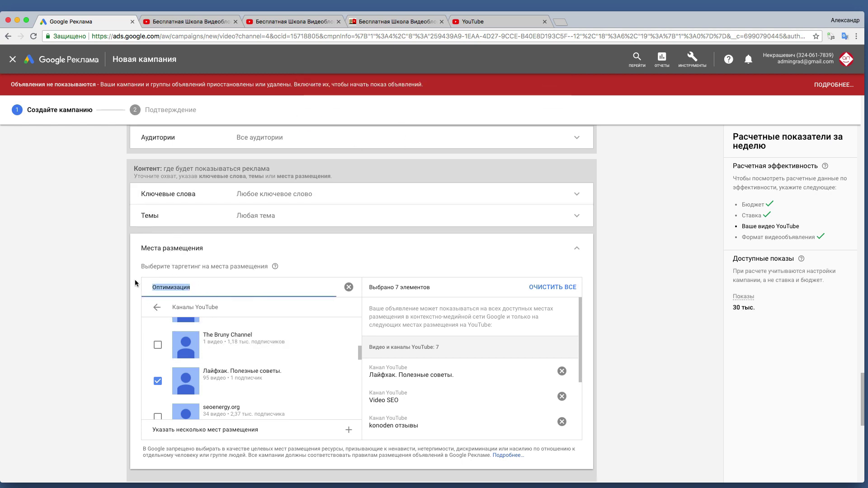
key("BackSpace")
type("сео")
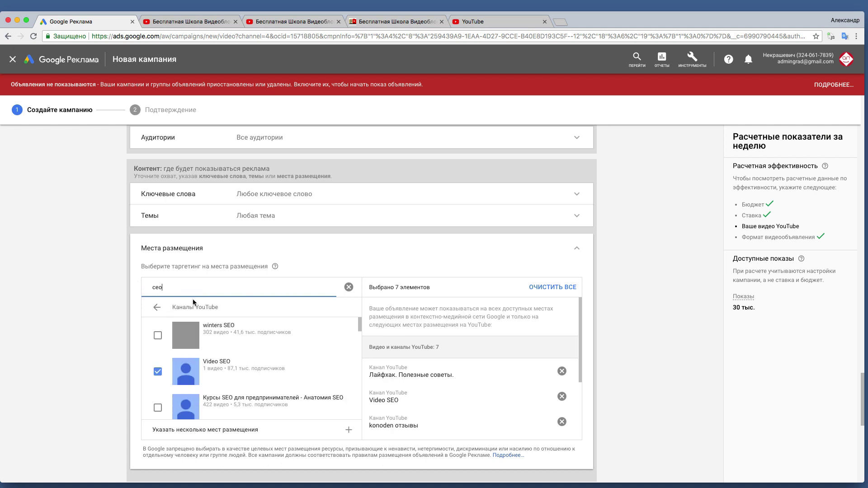
scroll(226, 351, "down", 2)
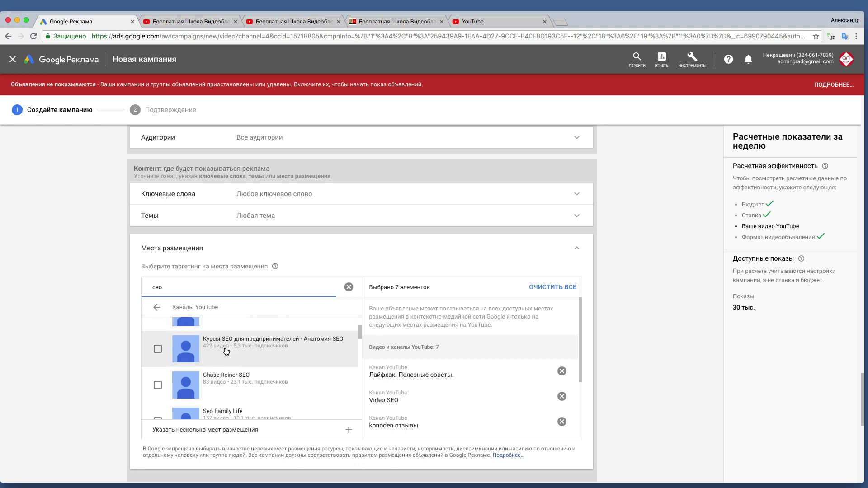
left_click(157, 349)
scroll(158, 351, "down", 4)
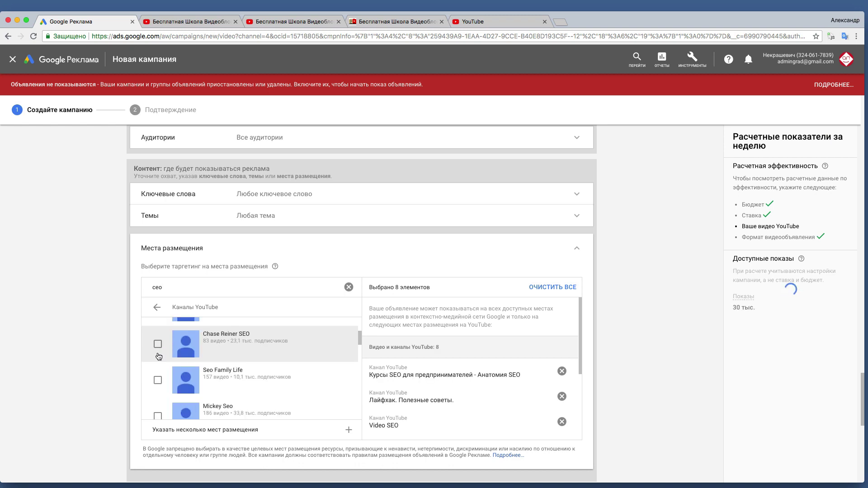
scroll(157, 356, "down", 5)
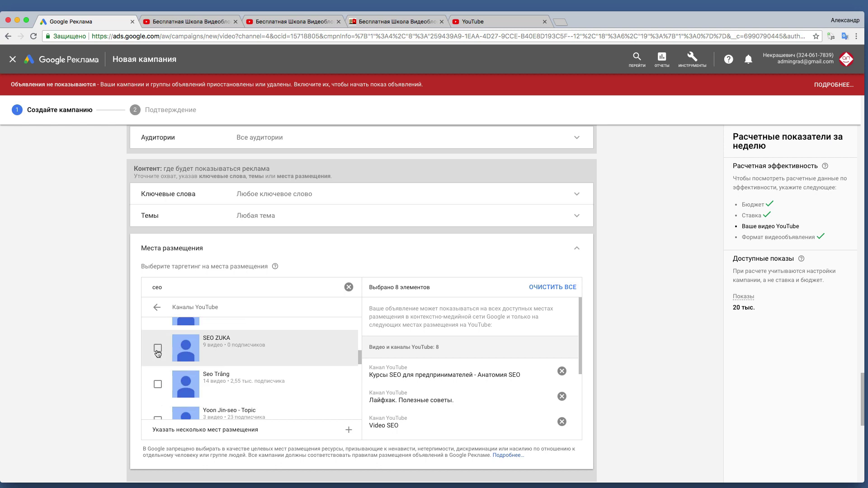
scroll(157, 354, "down", 5)
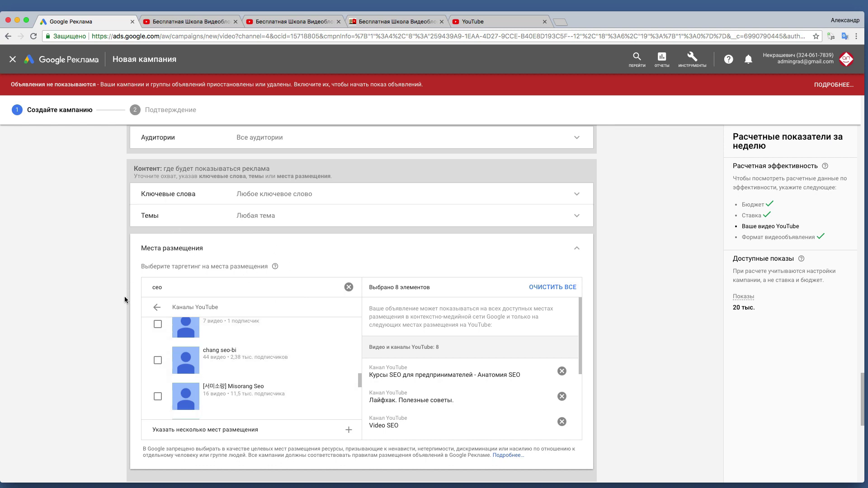
- Search the YouTube channel placements by the competing blogger's surname and add that blogger's channel and Бизнес идеи AZ
double_click(171, 291)
key("BackSpace")
type("г")
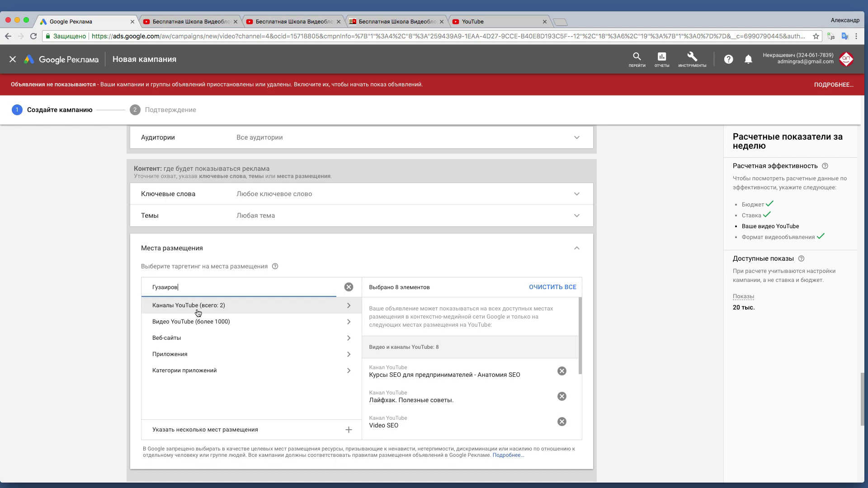
left_click(198, 312)
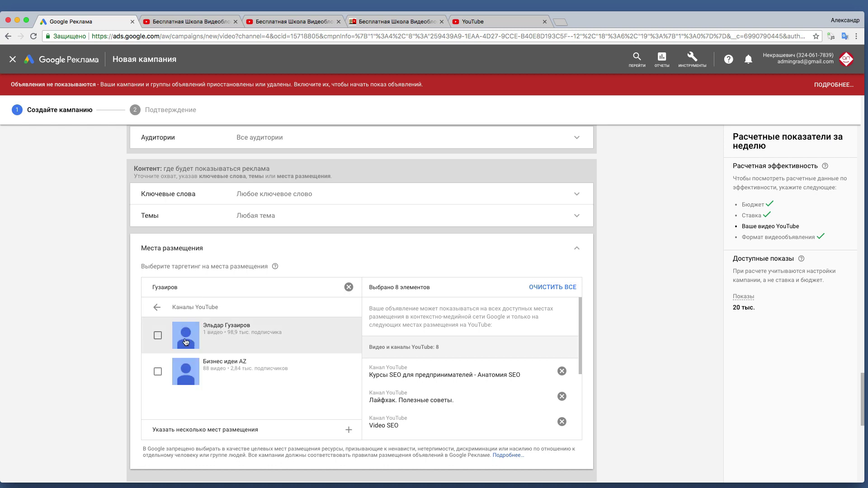
left_click(158, 335)
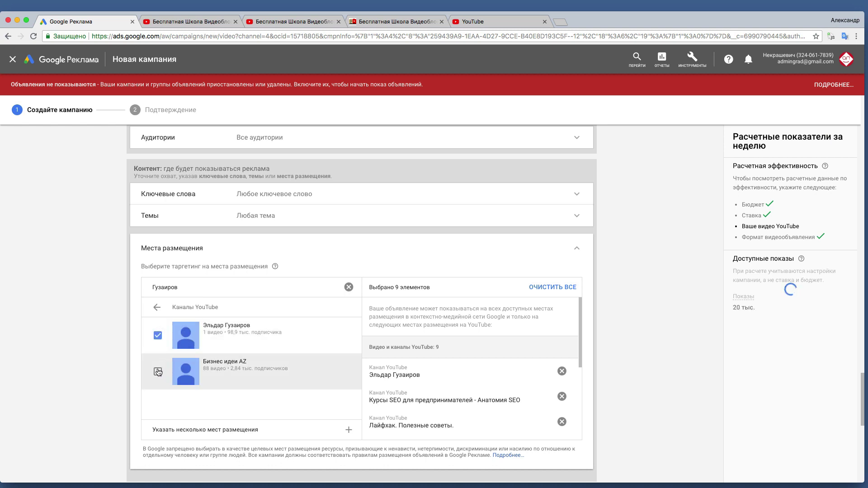
left_click(158, 372)
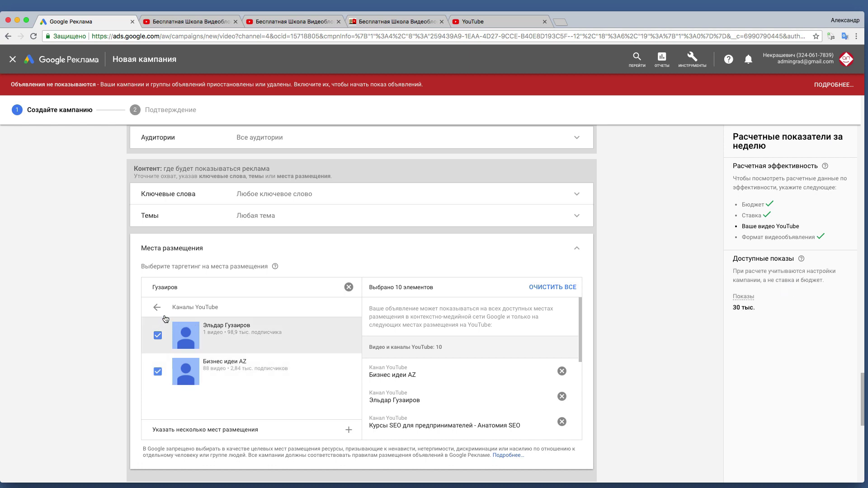
- Switch to the YouTube page of Бесплатная Школа Видеоблогера and copy the URL of the channel's trailer video
scroll(73, 300, "down", 3)
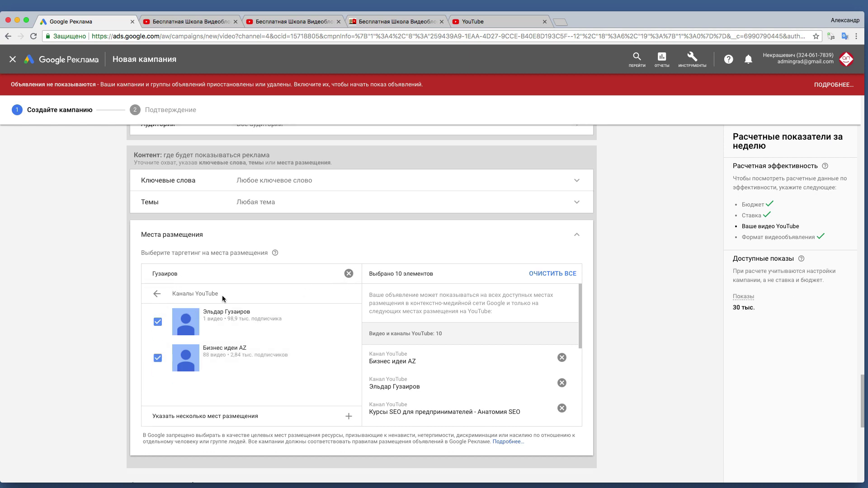
scroll(147, 303, "down", 4)
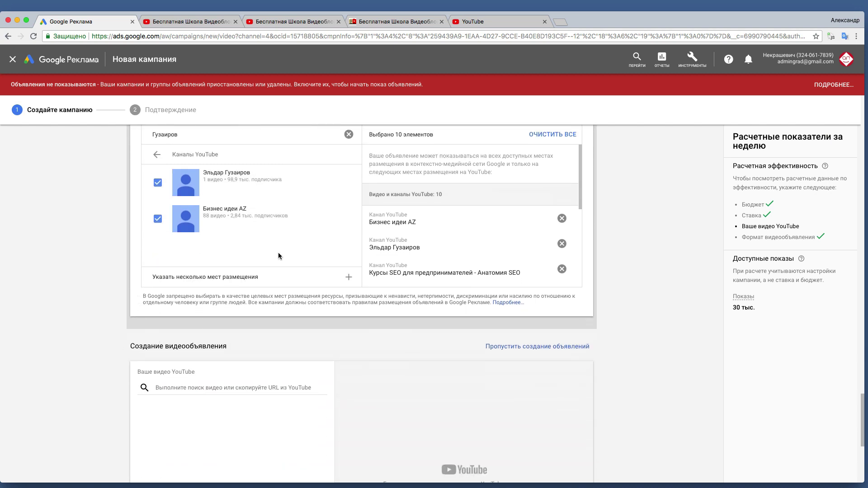
left_click(302, 22)
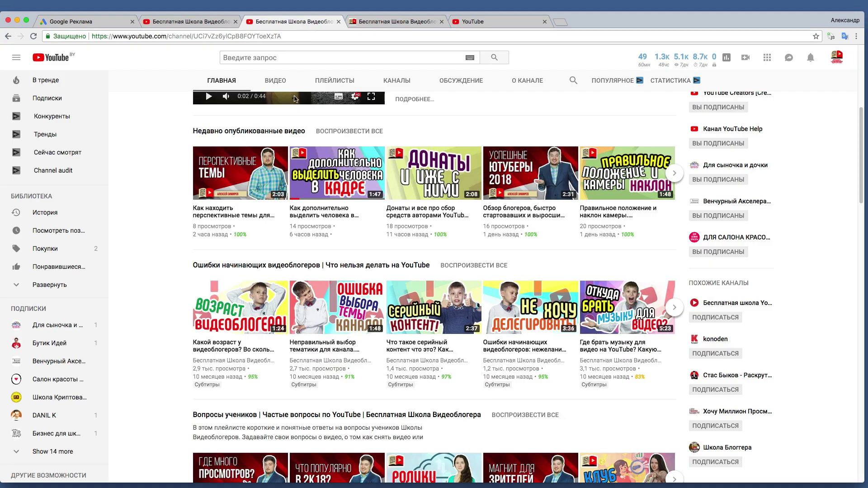
scroll(227, 224, "up", 5)
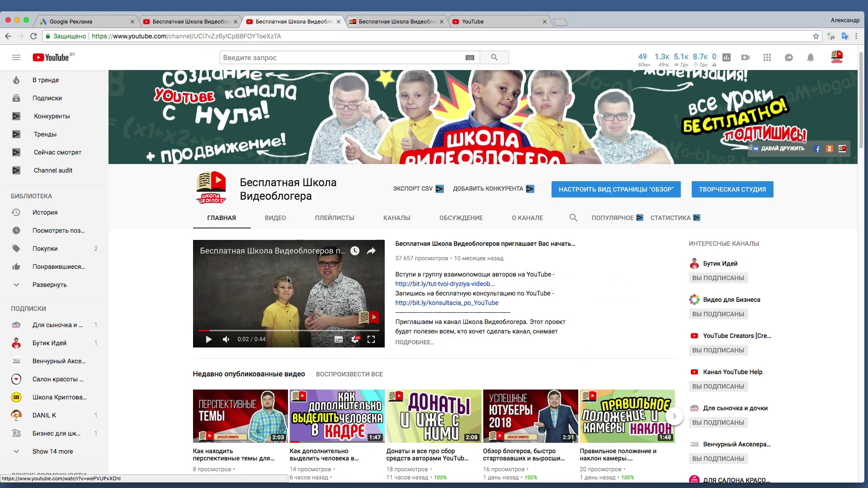
right_click(254, 273)
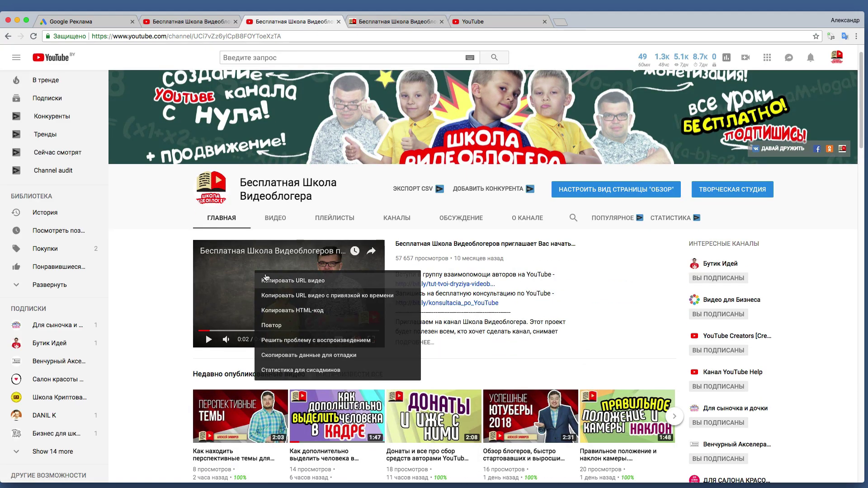
left_click(272, 280)
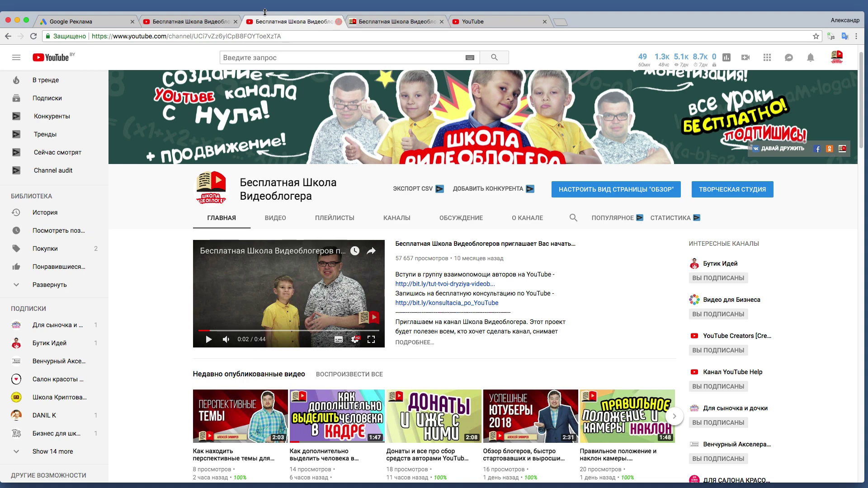
- Return to the Google Реклама campaign and set the copied URL as the YouTube video of the new ad
left_click(101, 21)
scroll(178, 362, "down", 1)
left_click(183, 367)
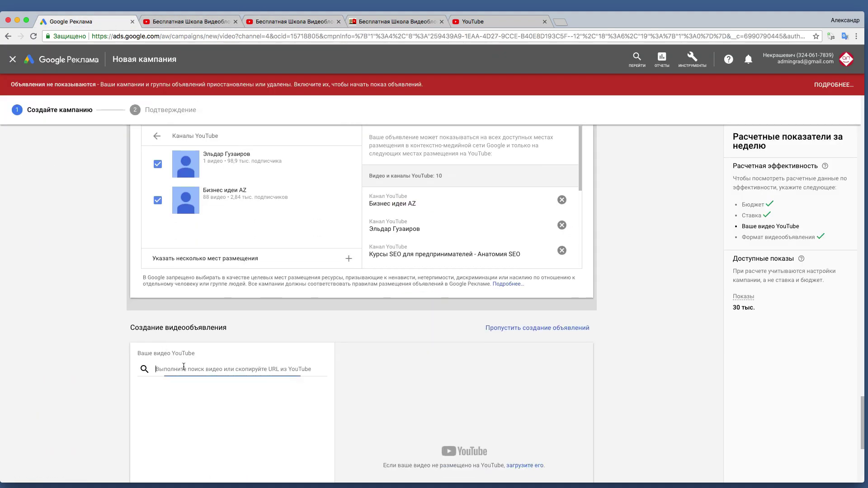
key("super+v")
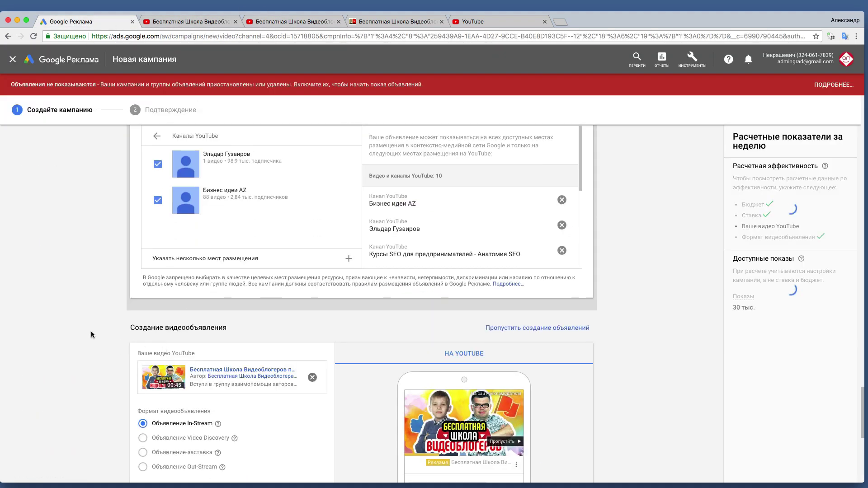
- Review the video ad settings and compare the ad's mobile and computer previews
scroll(91, 329, "down", 4)
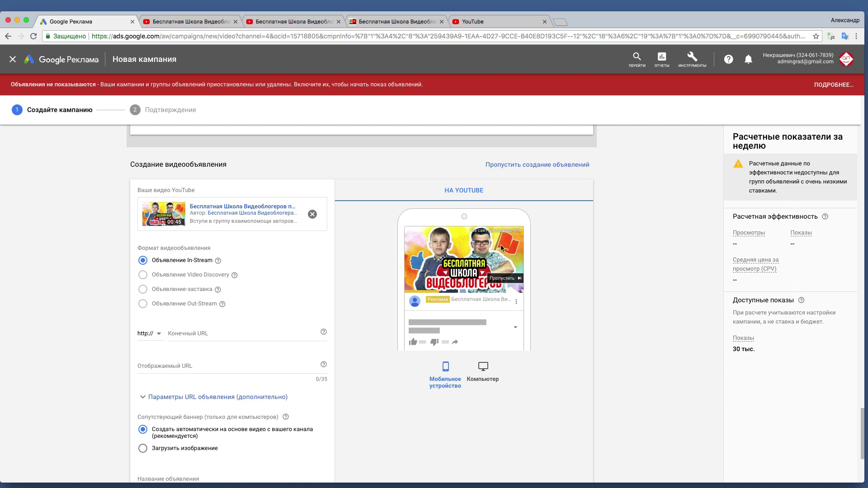
scroll(412, 355, "down", 2)
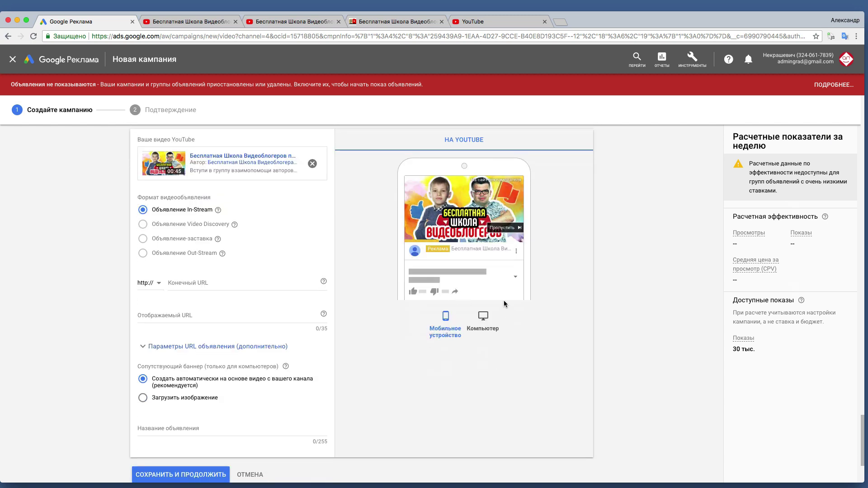
left_click(486, 318)
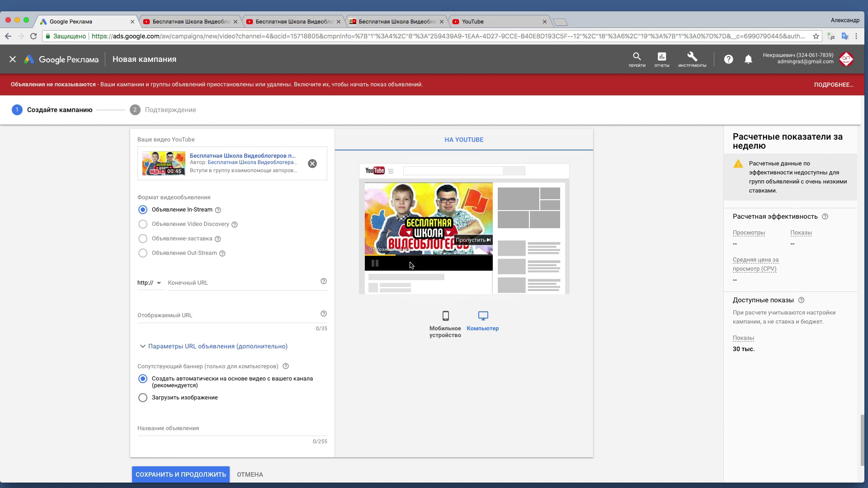
left_click(448, 319)
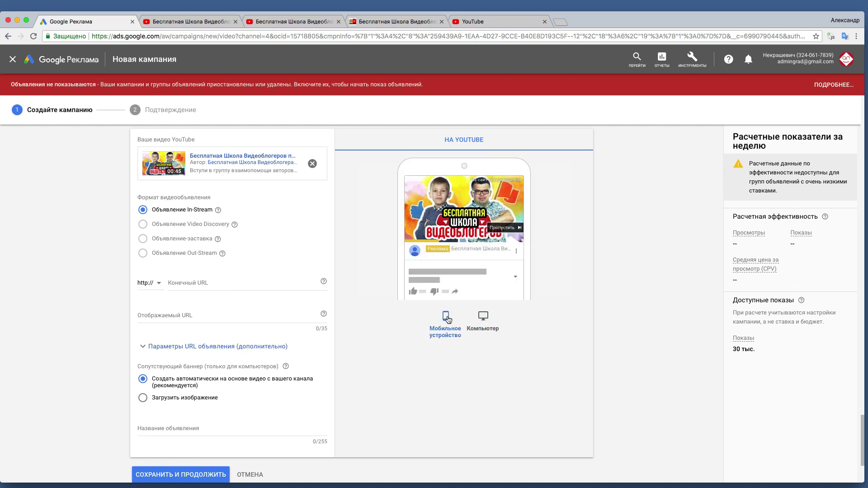
left_click(483, 318)
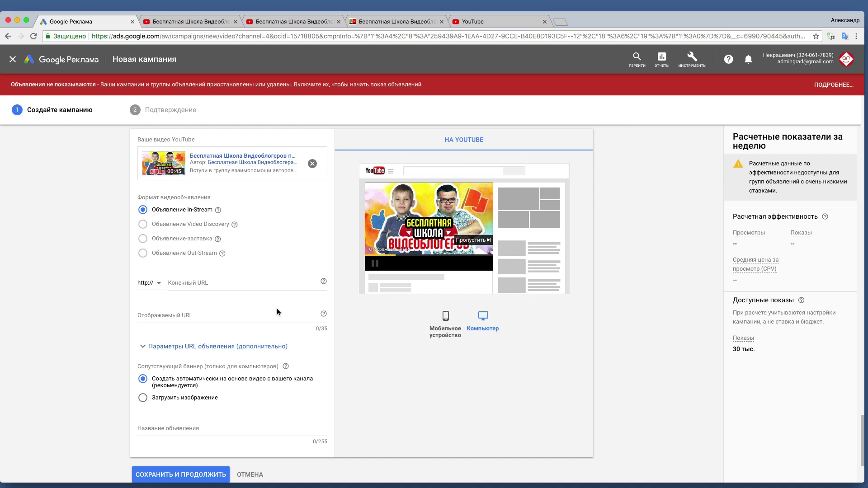
- Try to switch the ad format to Объявление Video Discovery and check the help for Объявление In-Stream
left_click(185, 281)
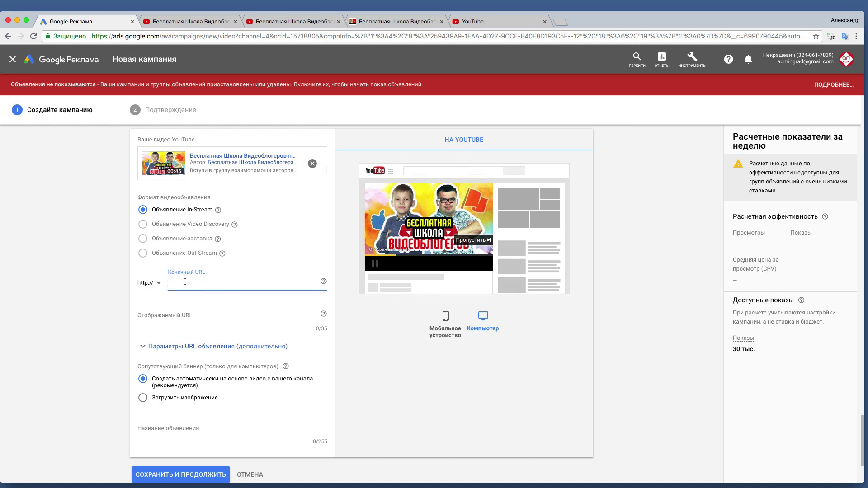
left_click(145, 225)
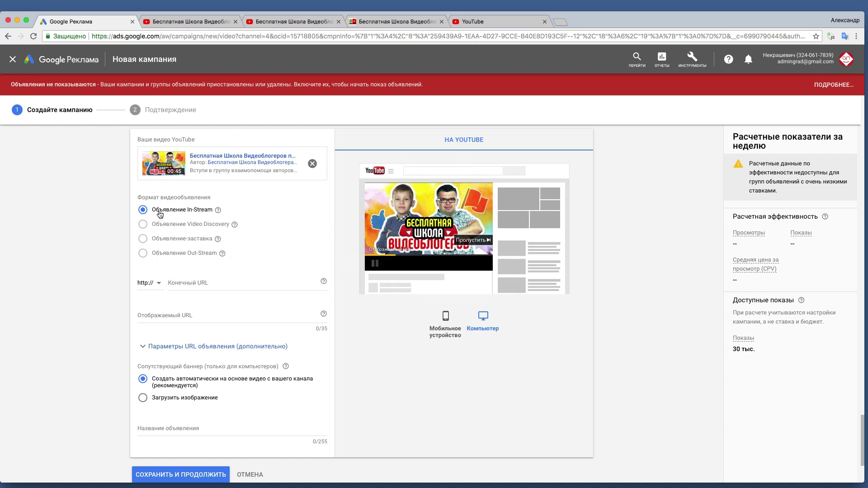
mouse_move(219, 212)
left_click_drag(312, 258, 378, 259)
- Switch to the YouTube page of Бесплатная Школа Видеоблогера and copy the channel's URL
left_click(206, 21)
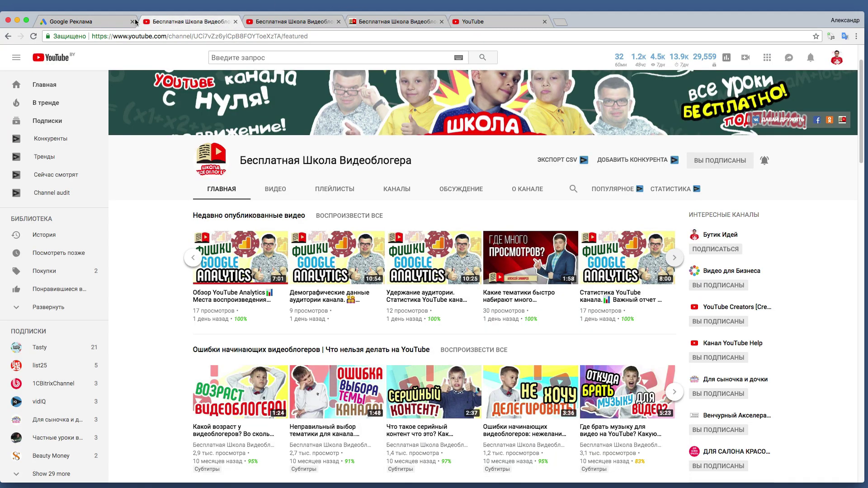
left_click(87, 21)
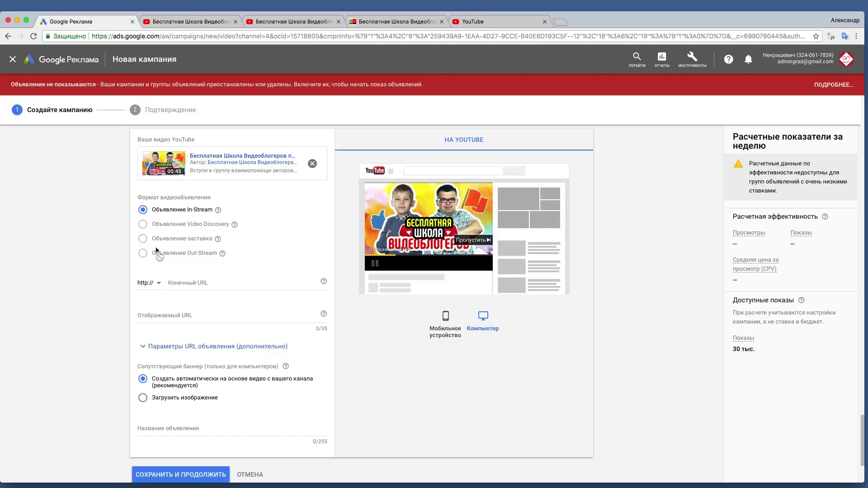
left_click(182, 22)
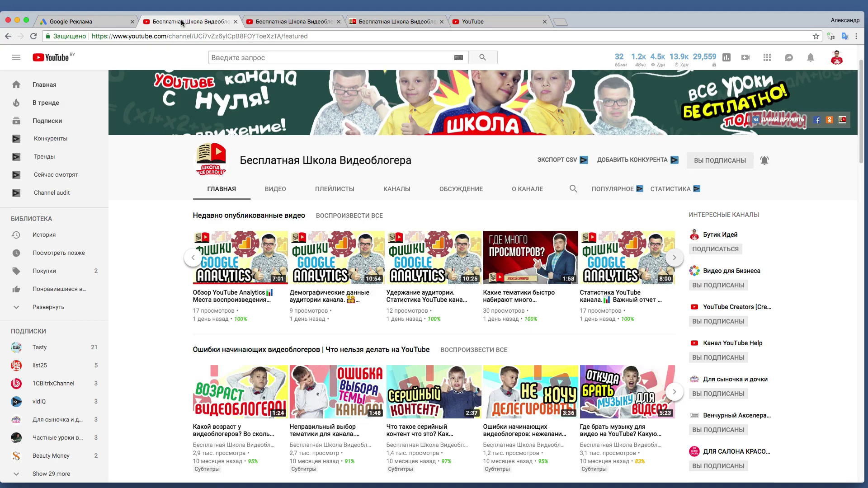
left_click(221, 36)
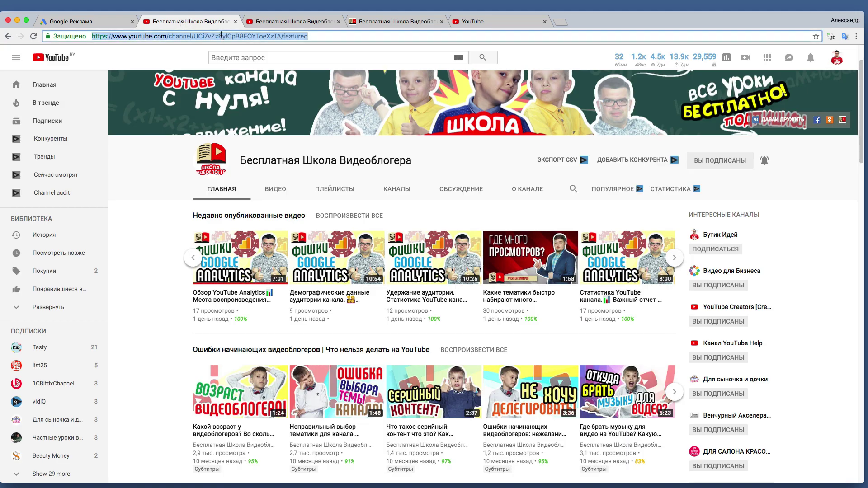
right_click(221, 35)
left_click(238, 49)
- Return to the Google Реклама campaign and set the copied channel URL as the ad's Конечный URL
left_click(86, 20)
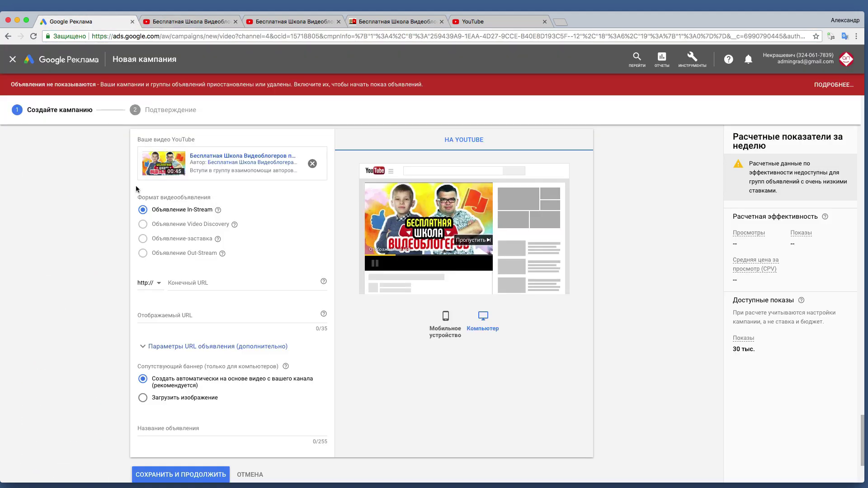
left_click(201, 280)
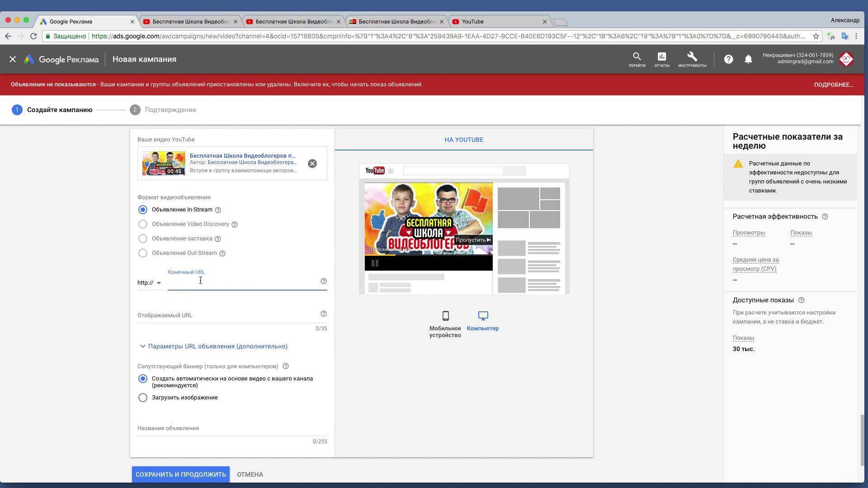
key("super+v")
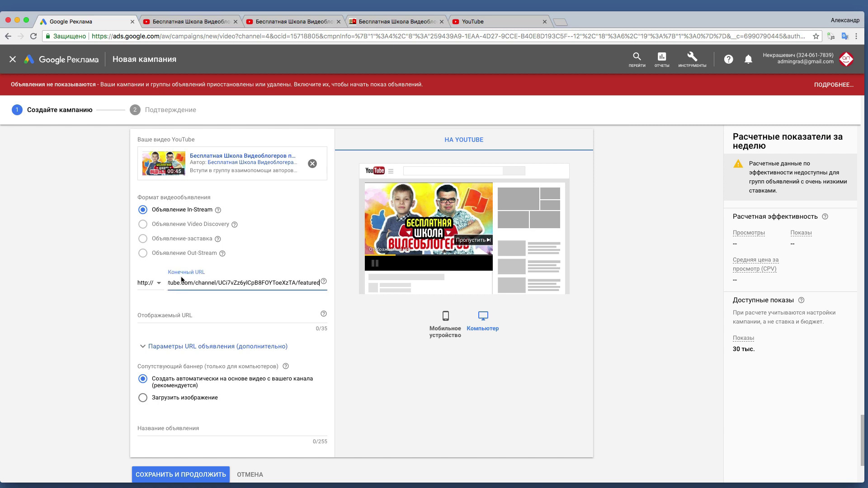
left_click_drag(181, 282, 119, 279)
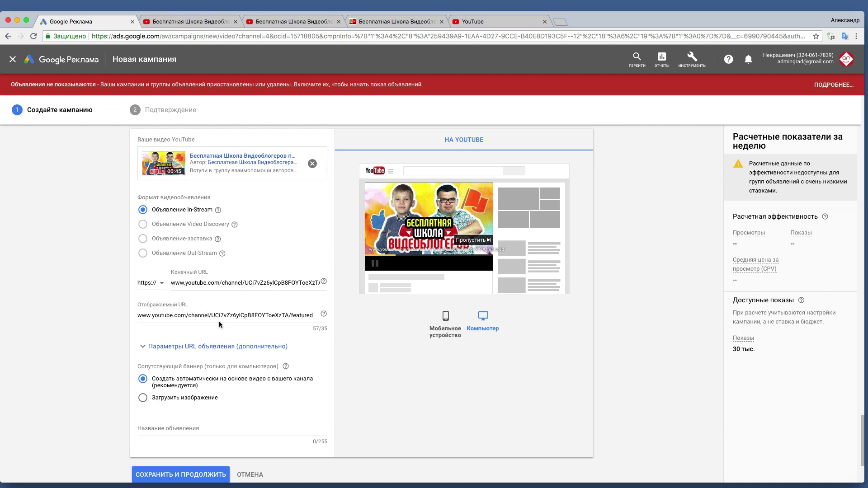
left_click_drag(208, 315, 335, 317)
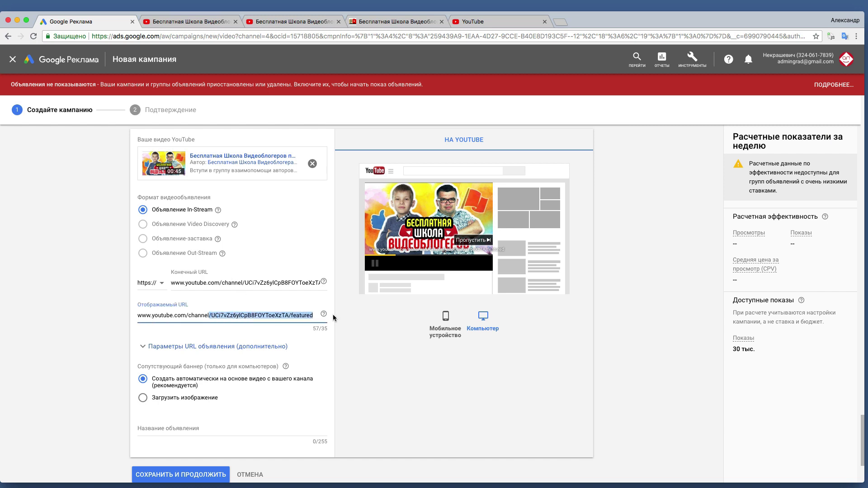
key("BackSpace")
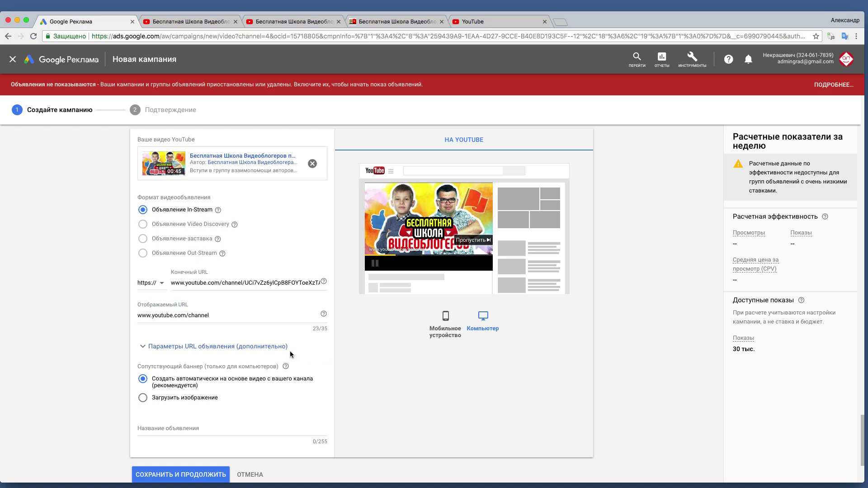
scroll(121, 319, "down", 2)
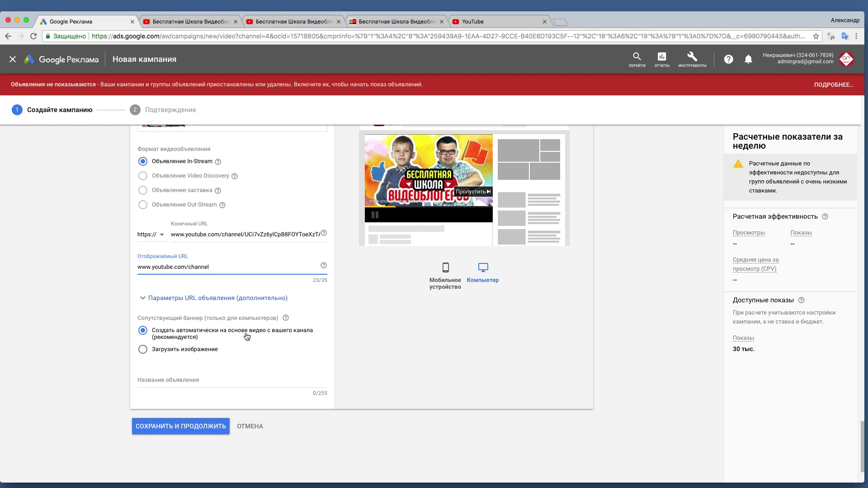
- Give the ad a name beginning "ПРиходи в школу Ютуба" and save the new campaign
left_click(188, 379)
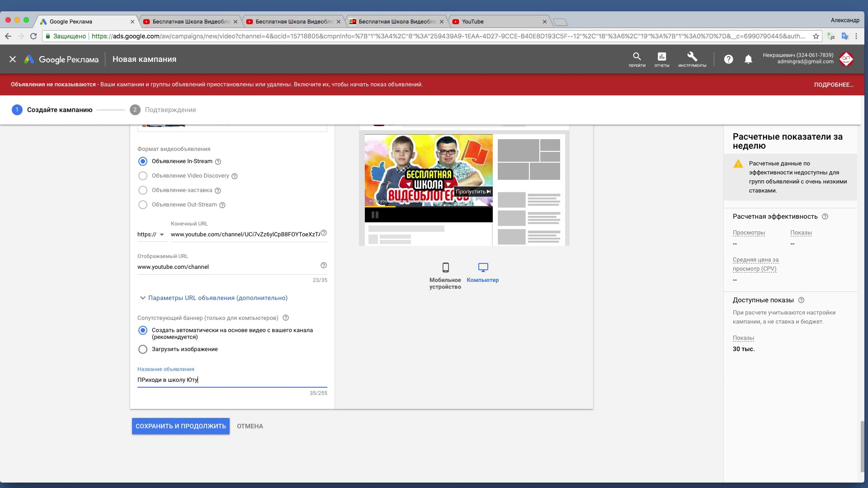
type("ба")
type("месте")
left_click(203, 430)
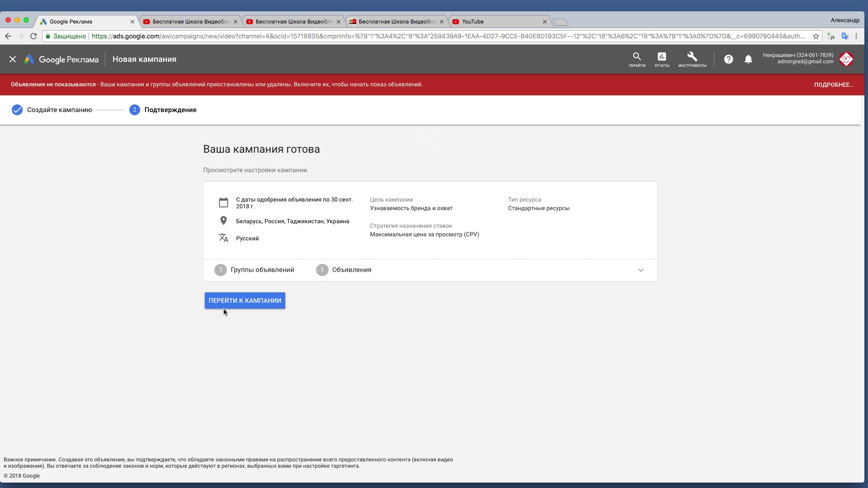
- Open the finished campaign and start a new ad group named "По темам ( тематические каналы)"
left_click(227, 300)
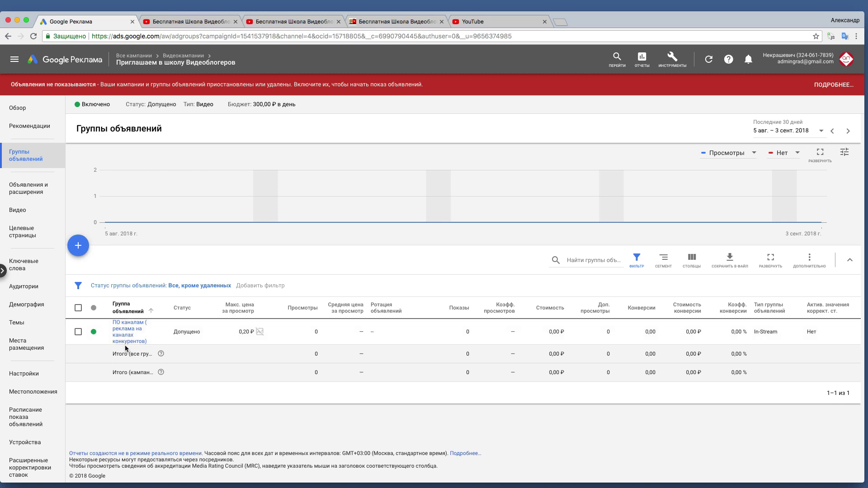
left_click(79, 246)
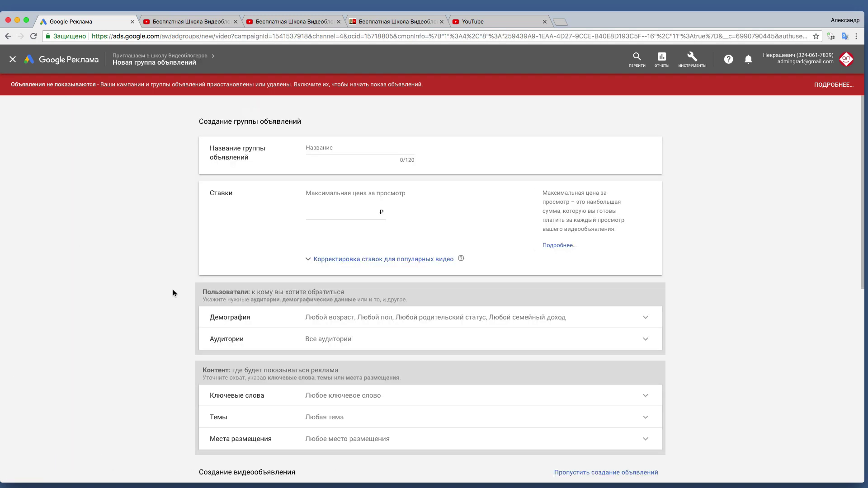
left_click(313, 149)
type("По темам")
type("( т")
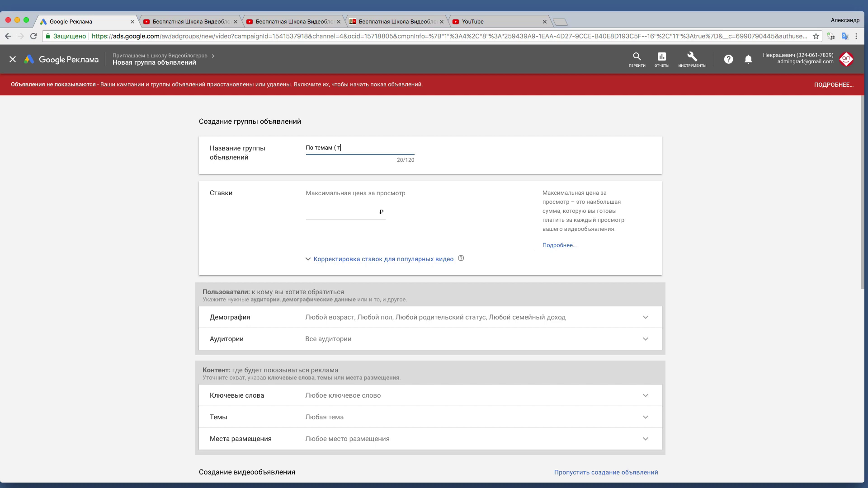
type("ематические каналы")
- Set the new ad group's maximum cost per view to 0,20 ₽
left_click(349, 211)
type("0,20")
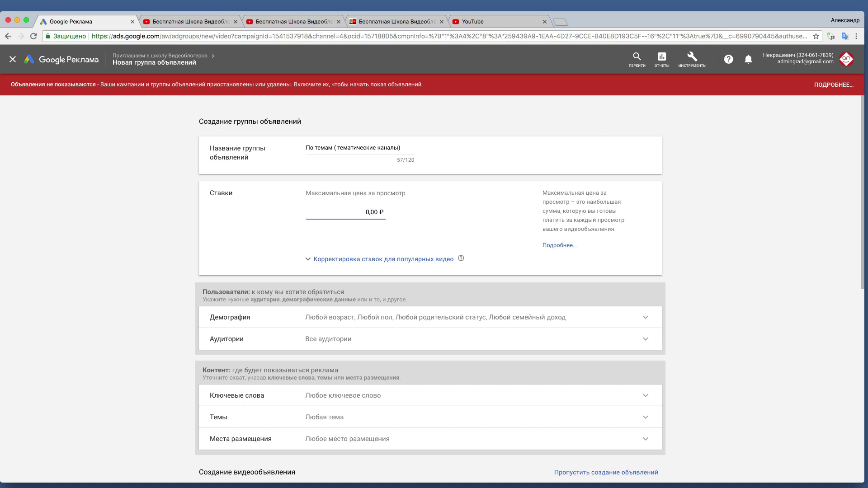
left_click(409, 230)
- Exclude the ages 55–64, Старше 65 and Неизвестно from the ad group's demographics, leaving Аудитории unrestricted
scroll(354, 235, "down", 2)
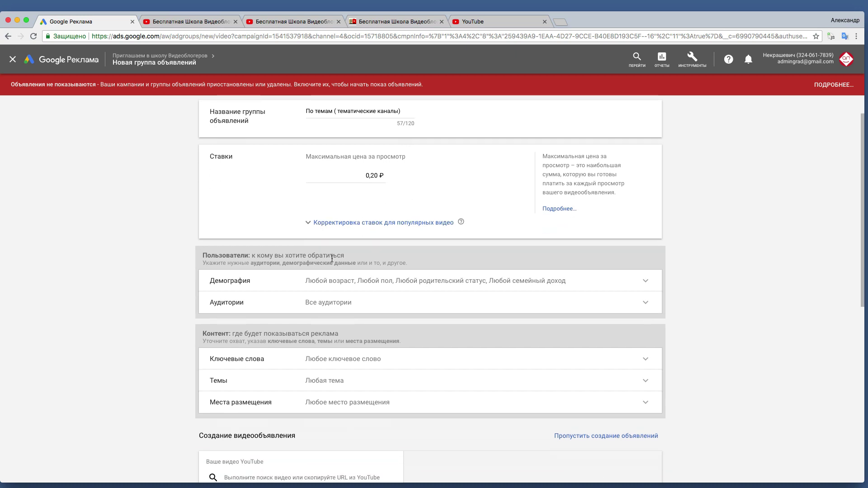
left_click(331, 288)
scroll(331, 288, "down", 5)
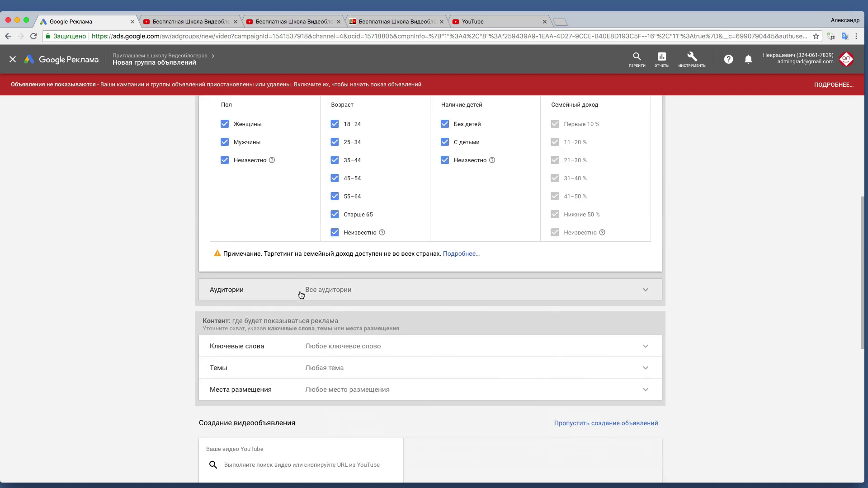
left_click(335, 232)
left_click(335, 214)
left_click(335, 197)
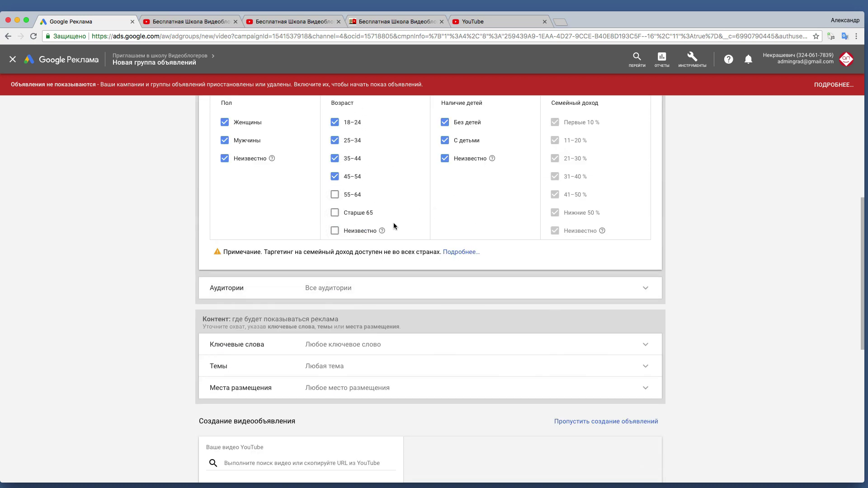
left_click(322, 289)
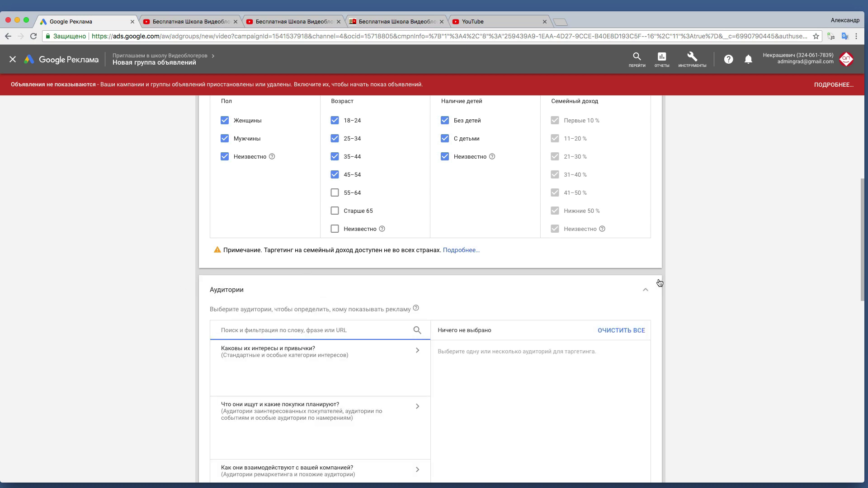
left_click(646, 289)
- Open the ad group's Темы targeting, search the topics for "маркетинг" and clear the search
scroll(407, 254, "down", 2)
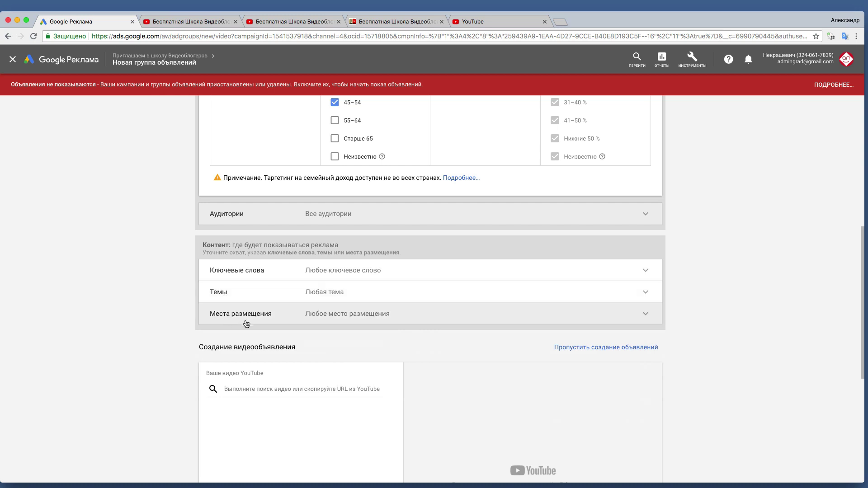
left_click(228, 296)
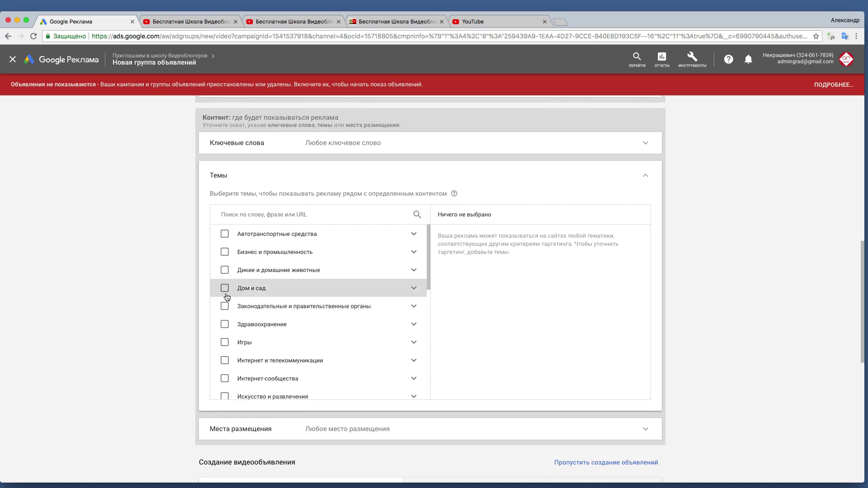
left_click(228, 215)
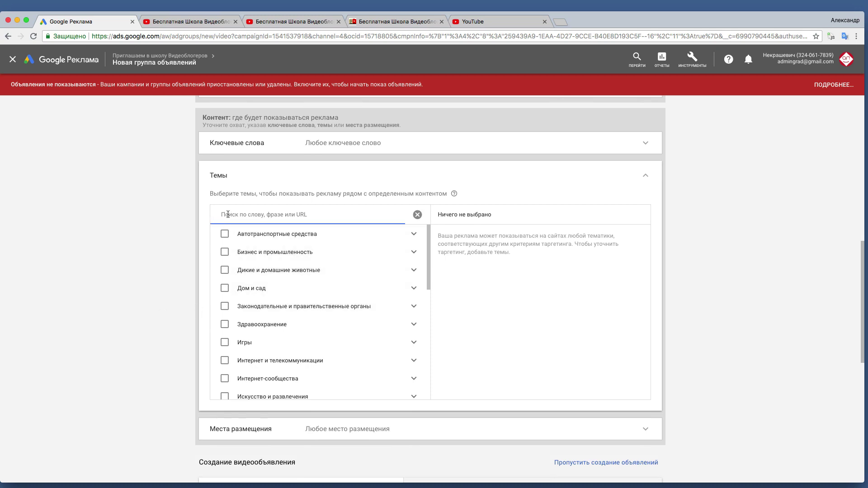
type("марктинг")
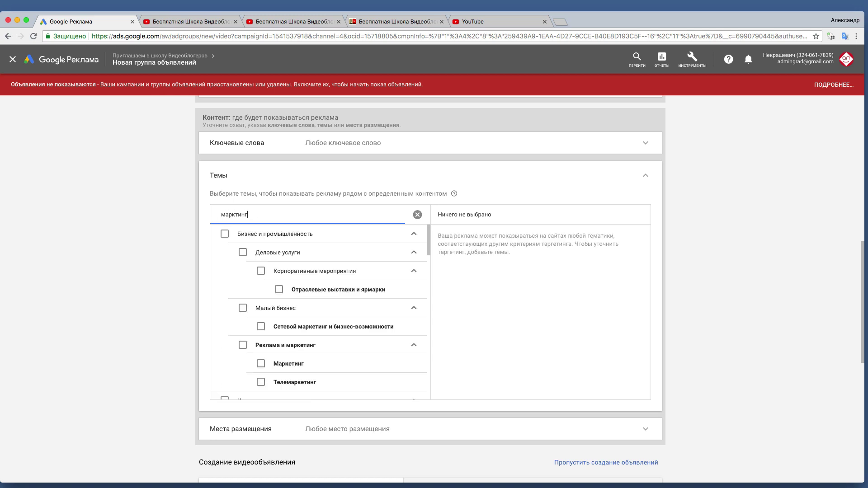
key("BackSpace")
key("BackSpace")
key("BackSpace")
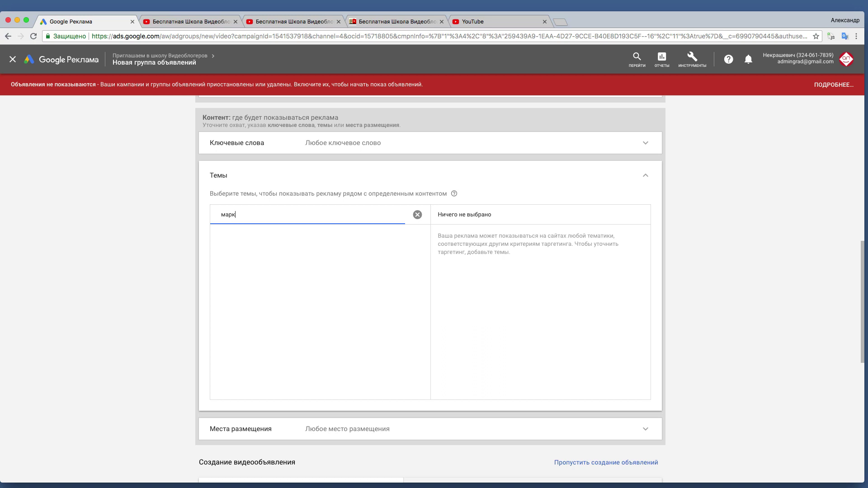
type("етинг")
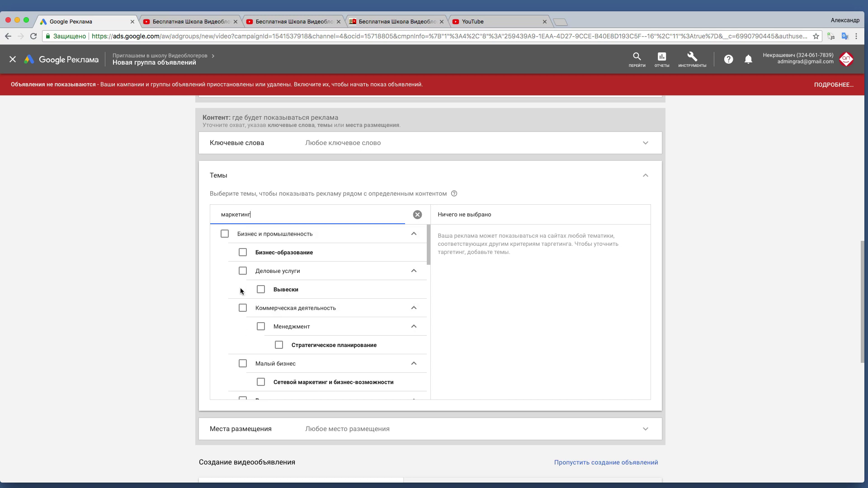
left_click(417, 216)
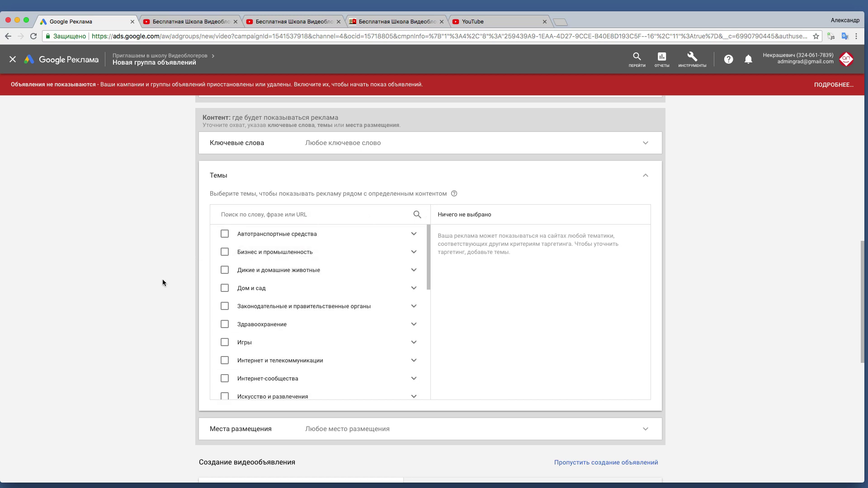
- Target the topics Бизнес и промышленность, Дом и сад, Здравоохранение, Интернет и телекоммуникации and Интернет-сообщества
left_click(224, 252)
left_click(225, 288)
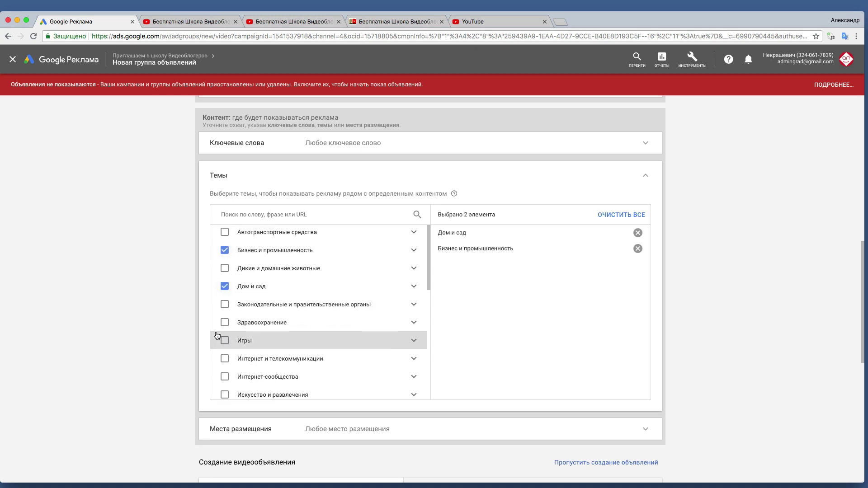
scroll(220, 335, "down", 1)
left_click(225, 306)
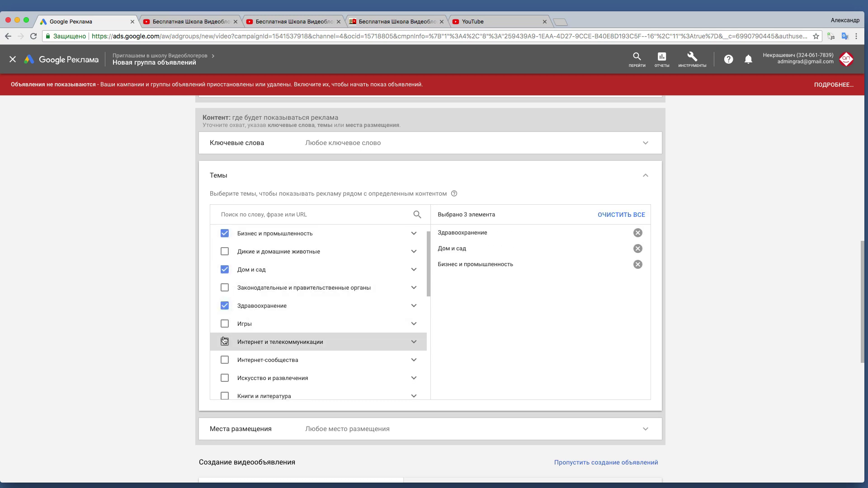
left_click(225, 342)
left_click(225, 360)
- Add the topics Красота и фитнес and Люди и общество to the ad group's targeting
scroll(194, 354, "down", 2)
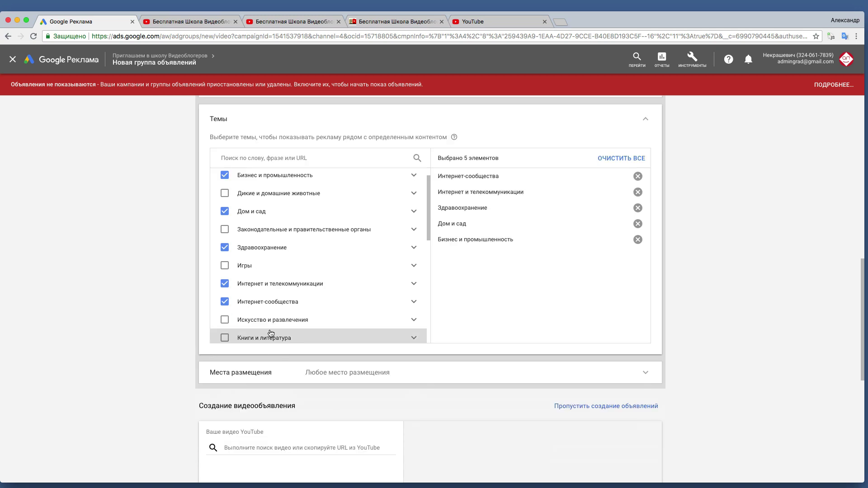
scroll(220, 316, "down", 2)
scroll(226, 313, "down", 2)
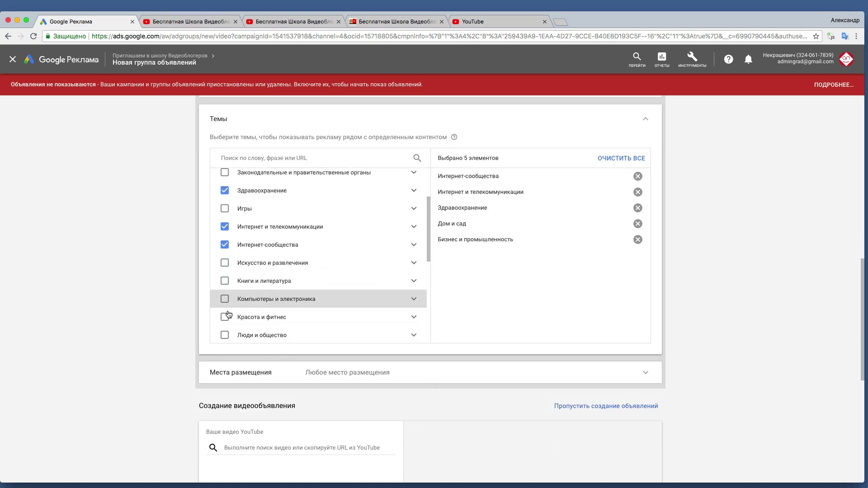
left_click(226, 312)
left_click(226, 320)
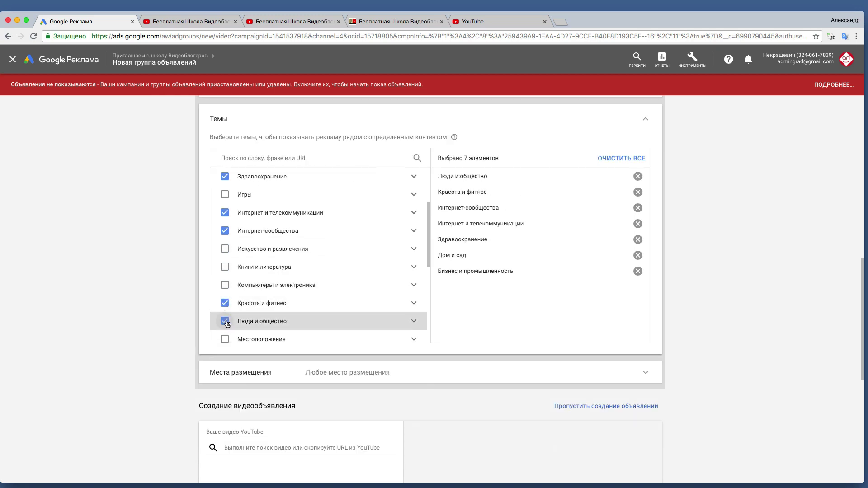
- Add the topics Путешествия, Покупки, Недвижимость and Работа и образование to the ad group's targeting
scroll(228, 321, "down", 7)
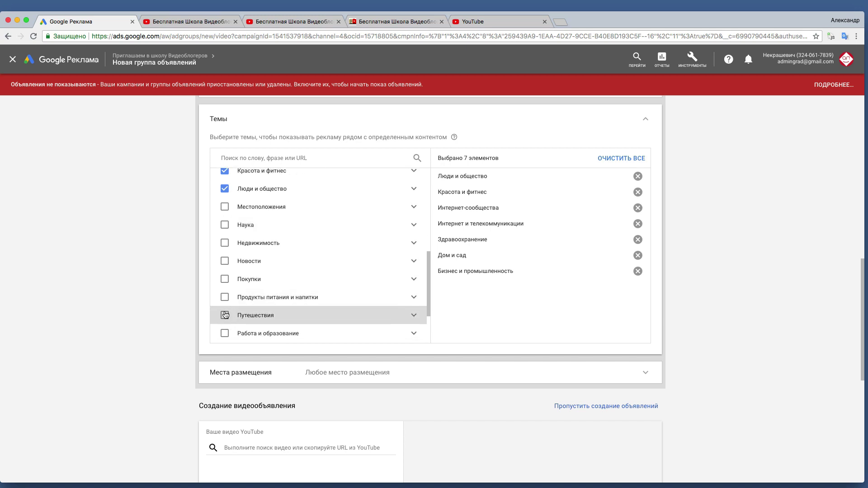
left_click(225, 316)
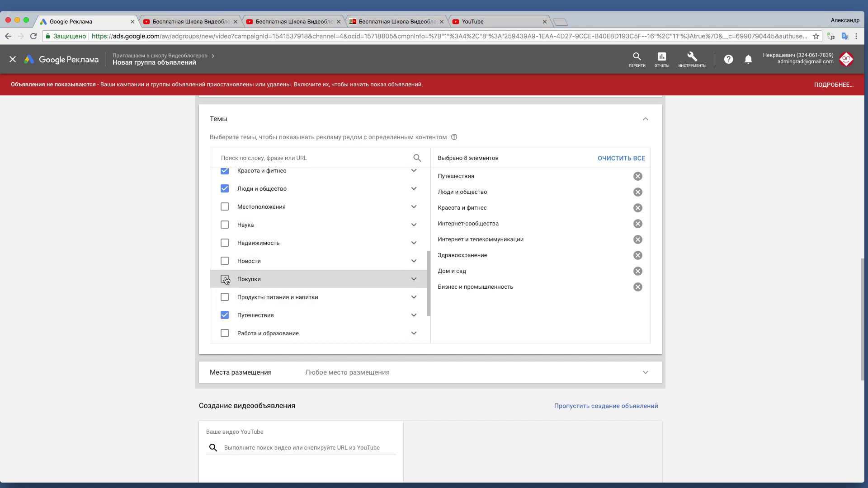
left_click(224, 279)
left_click(228, 245)
scroll(226, 303, "down", 1)
left_click(225, 312)
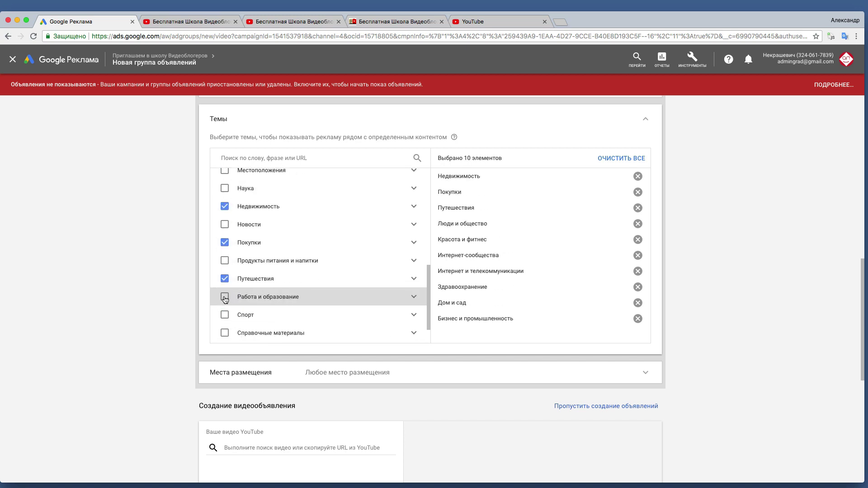
- Glance at the YouTube channel page and add the topic Финансы to the ad group's targeting
scroll(229, 311, "down", 2)
scroll(230, 309, "down", 1)
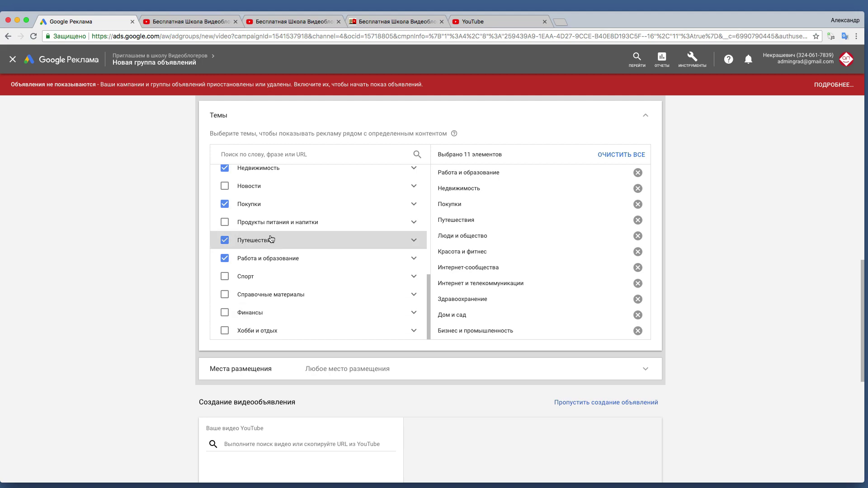
left_click(327, 22)
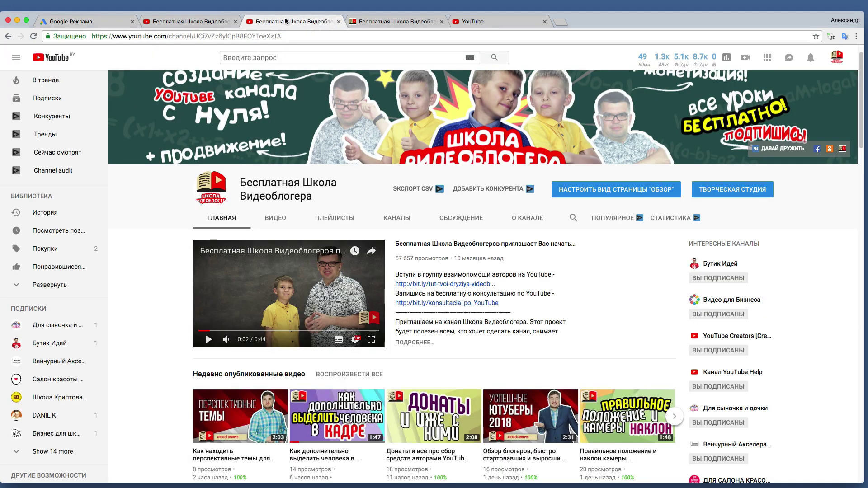
left_click(114, 22)
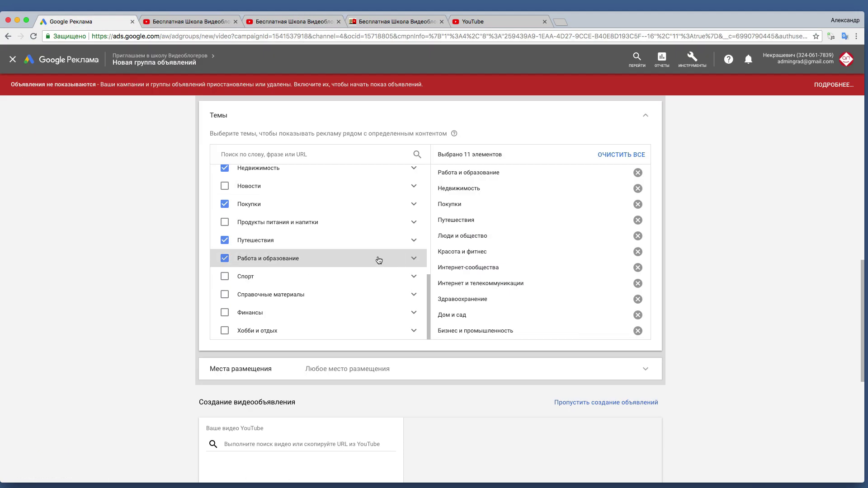
left_click(224, 311)
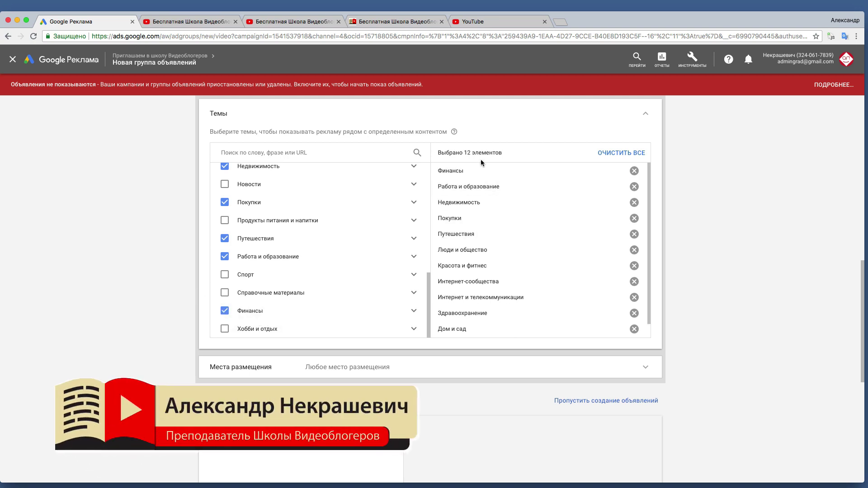
- Copy the URL of the channel's trailer video from its YouTube page and load it as the ad's video
scroll(156, 292, "down", 3)
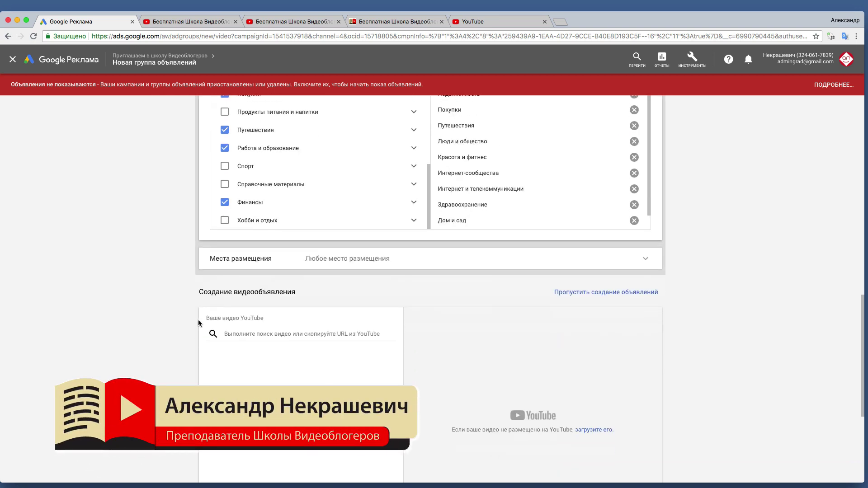
left_click(236, 331)
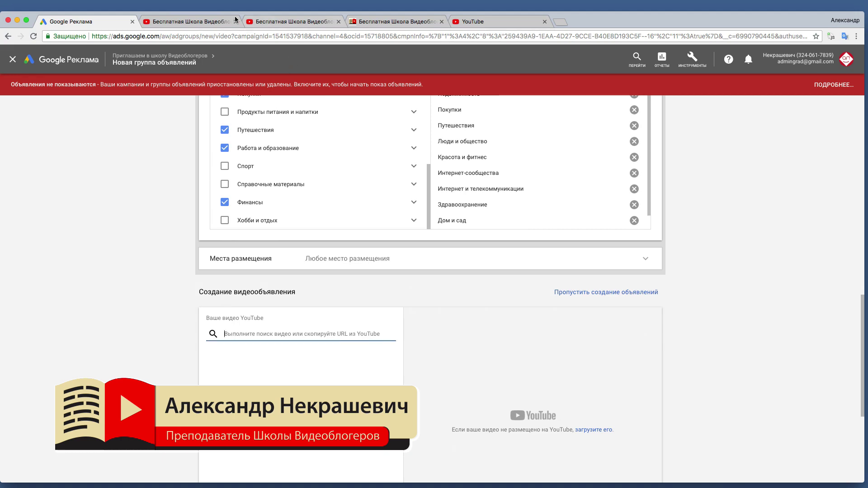
left_click(208, 22)
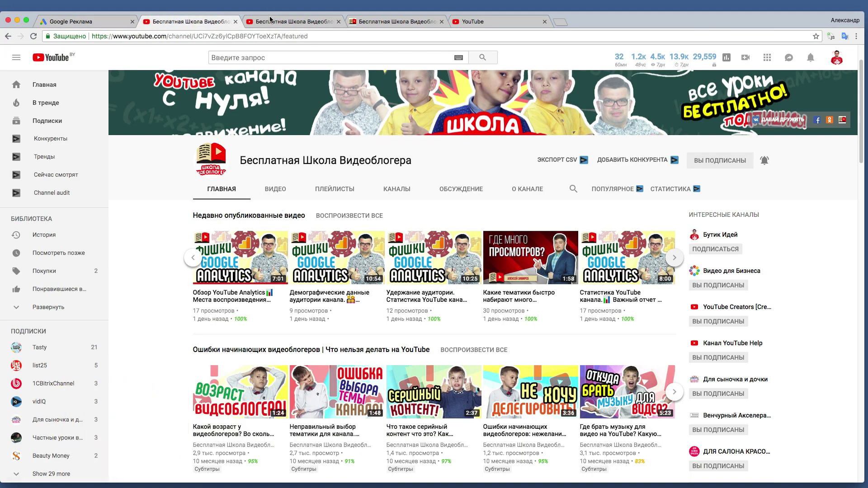
left_click(270, 21)
right_click(256, 274)
left_click(278, 284)
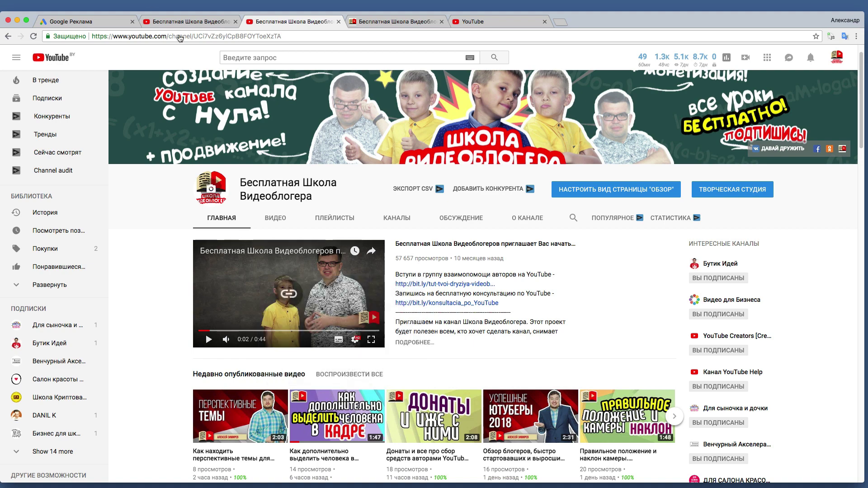
left_click(90, 21)
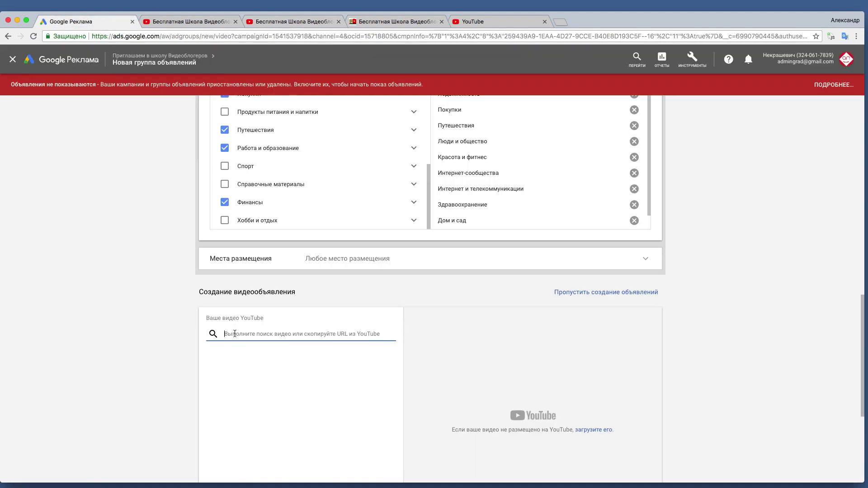
key("super+v")
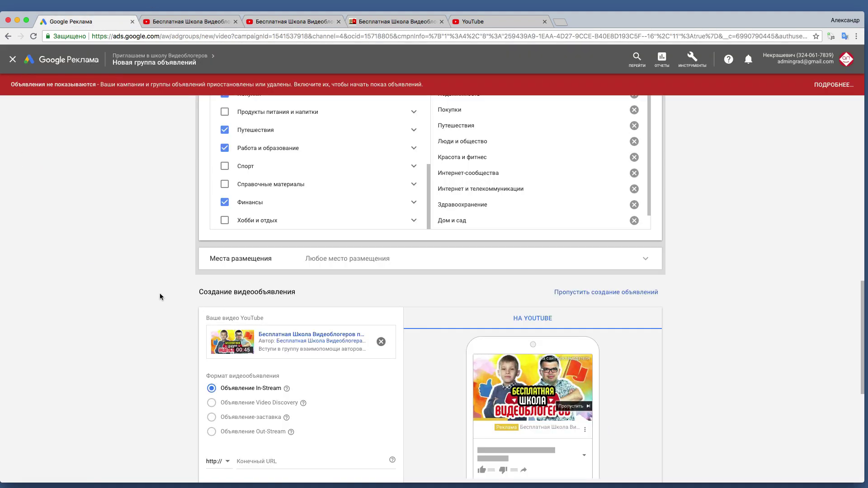
- Copy the YouTube channel's page address and enter it as the In-Stream ad's final URL
scroll(159, 293, "down", 5)
left_click(239, 256)
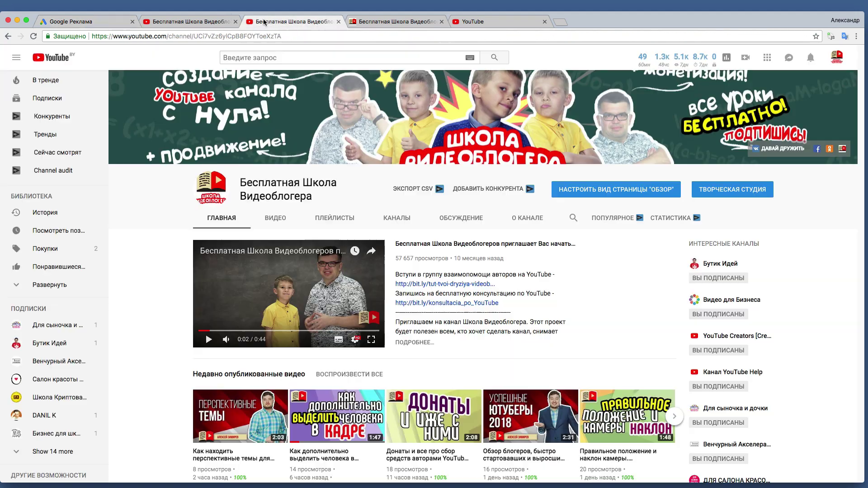
left_click(262, 22)
right_click(235, 38)
key("super+c")
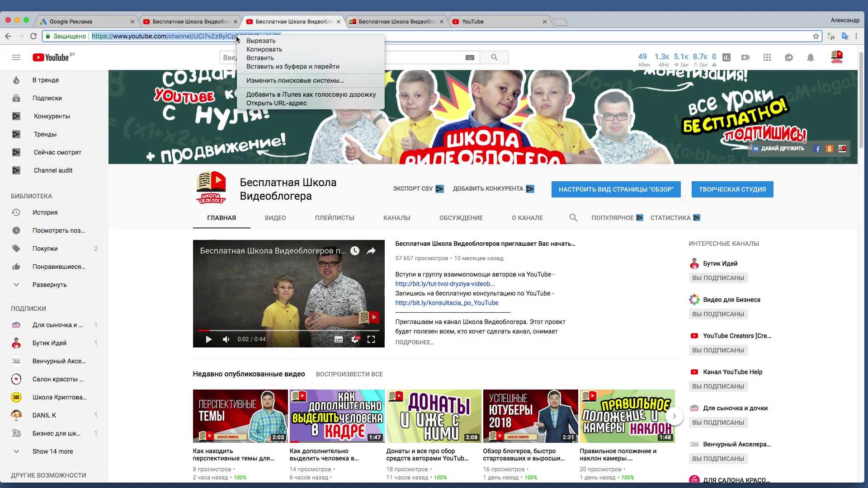
left_click(254, 47)
left_click(72, 21)
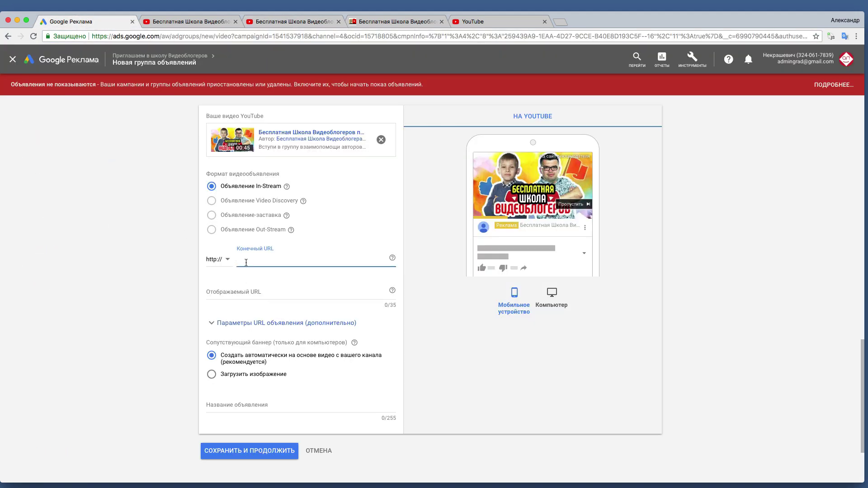
key("super+v")
left_click(255, 295)
key("super+v")
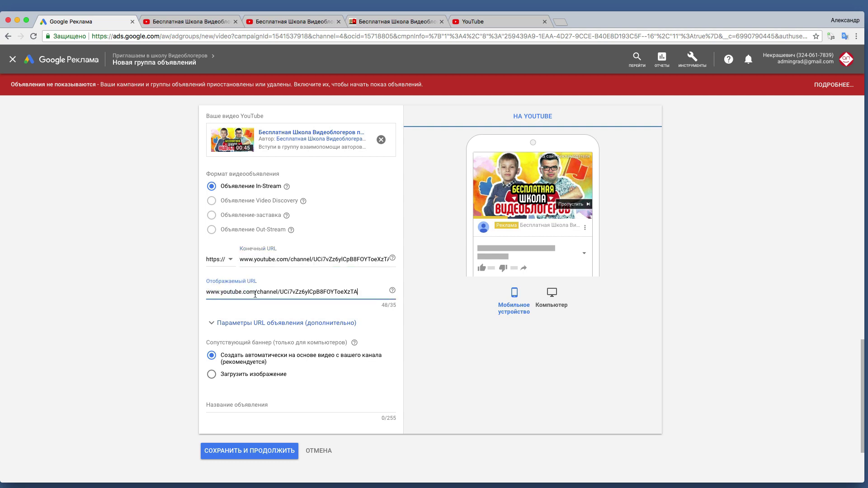
left_click_drag(279, 293, 352, 295)
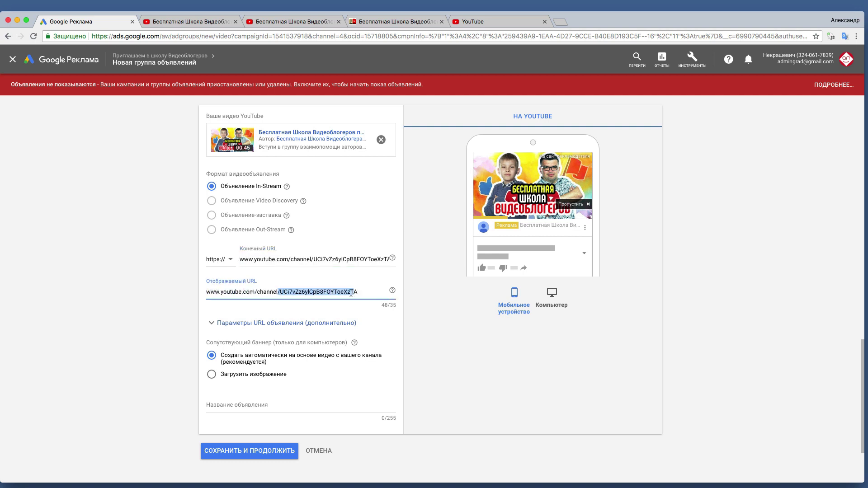
key("BackSpace")
key("BackSpace")
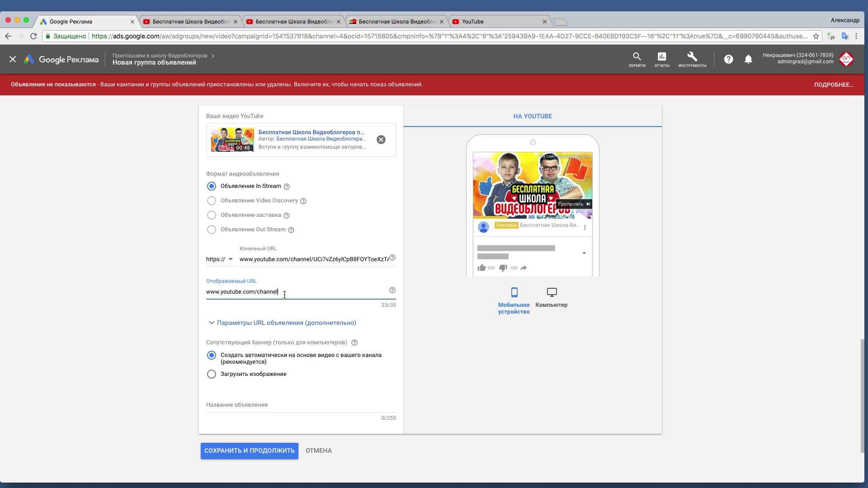
- Name the ad "Давайте вместе делать канал. Приходите в школу ютуберов" and save the ad group
scroll(224, 339, "down", 1)
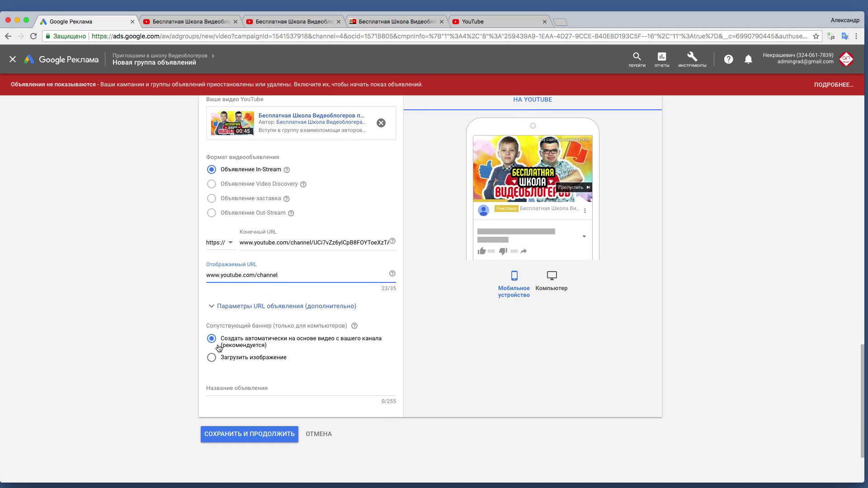
left_click(232, 385)
type("Давайте")
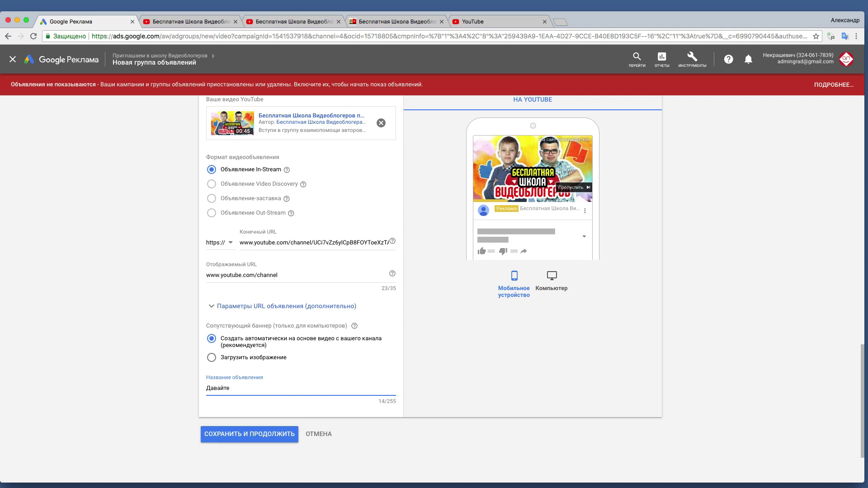
type(" вместе делать канал. Прихите в школ")
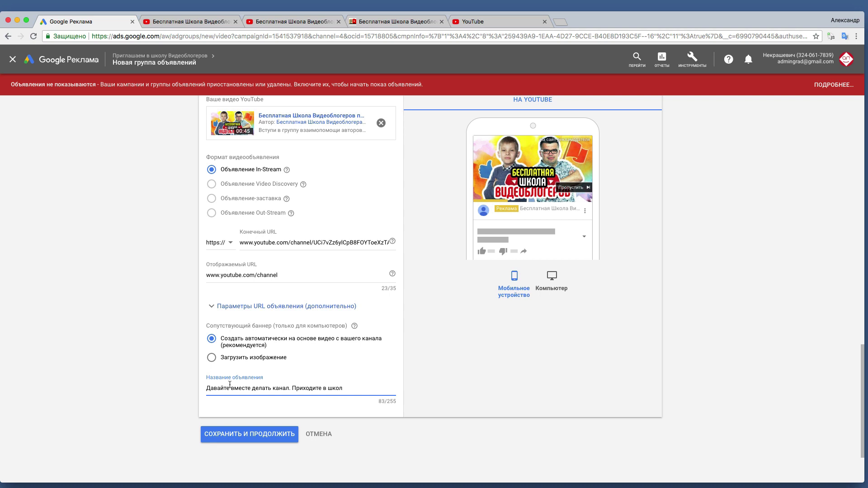
type("у б")
key("BackSpace")
type("ютуберов")
left_click(275, 433)
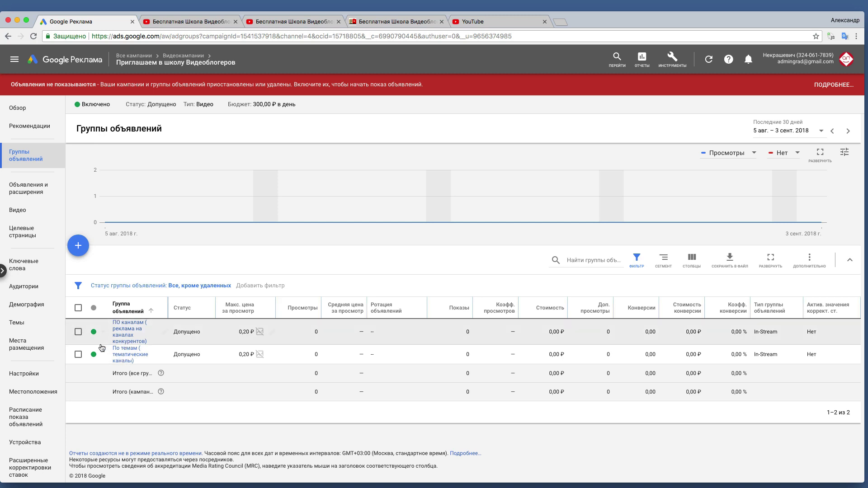
- Check the ad in the competitors' channels ad group and start a new ad group named "По интересам"
left_click(129, 332)
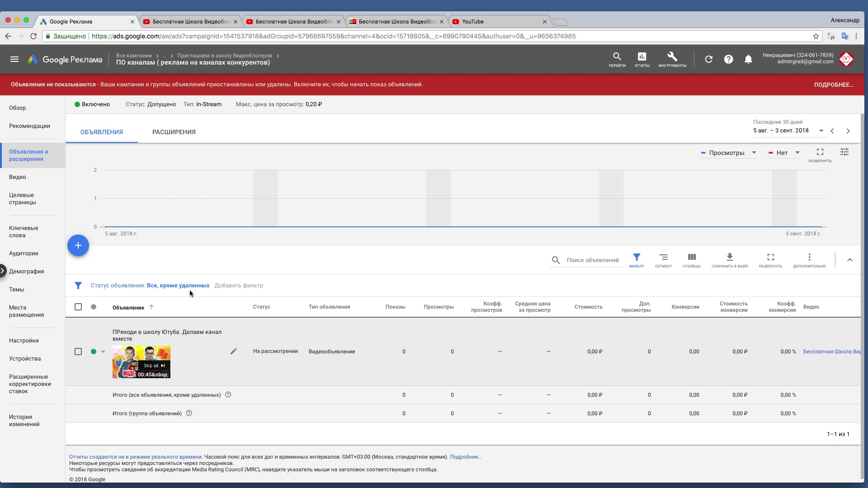
scroll(190, 293, "left", 5)
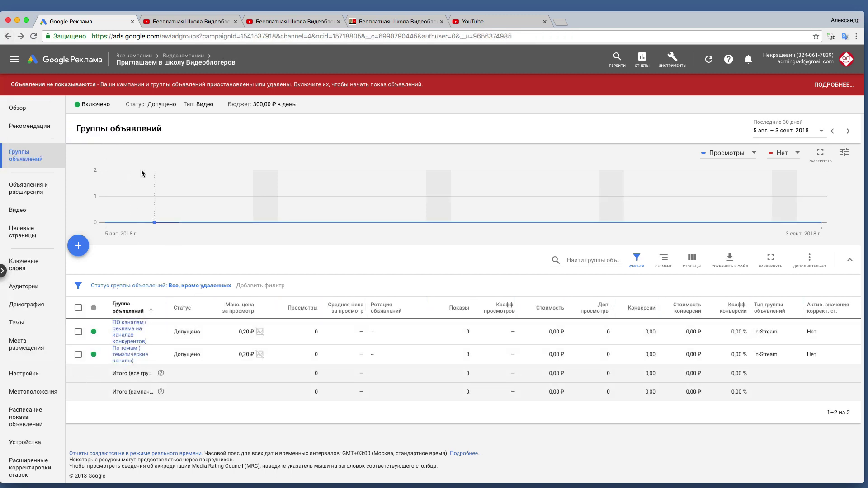
left_click(77, 242)
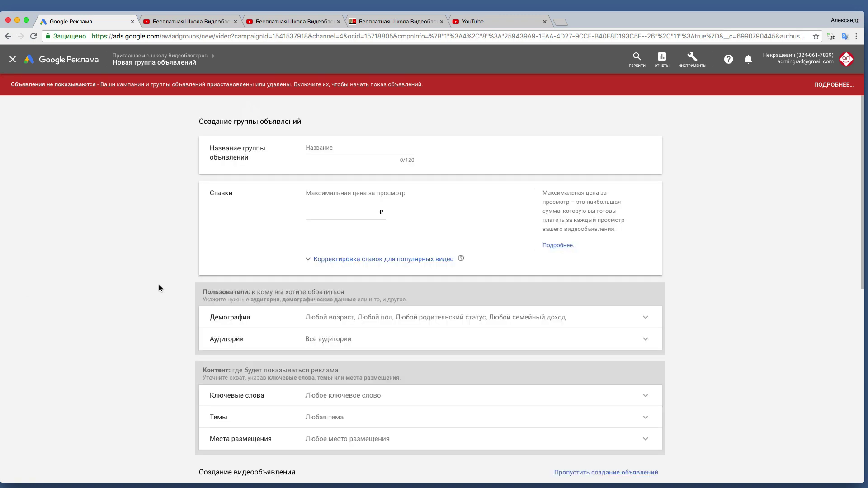
left_click(311, 145)
type("По интересам")
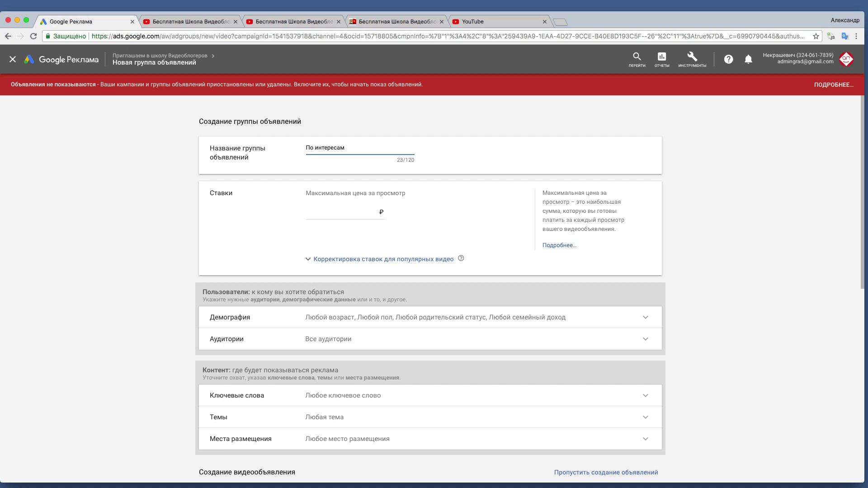
- Set the maximum cost per view of the ad group "По интересам" to 0,20 ₽
left_click(333, 209)
type("0,20")
scroll(131, 254, "down", 1)
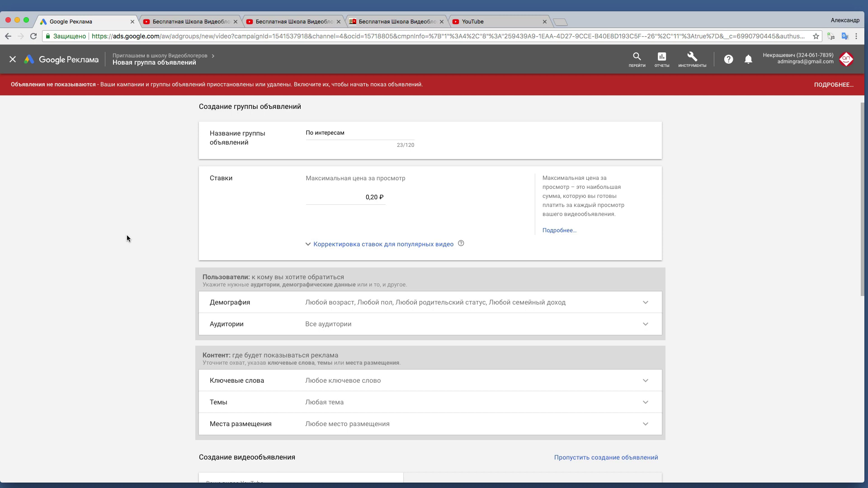
scroll(127, 235, "up", 1)
scroll(308, 219, "down", 1)
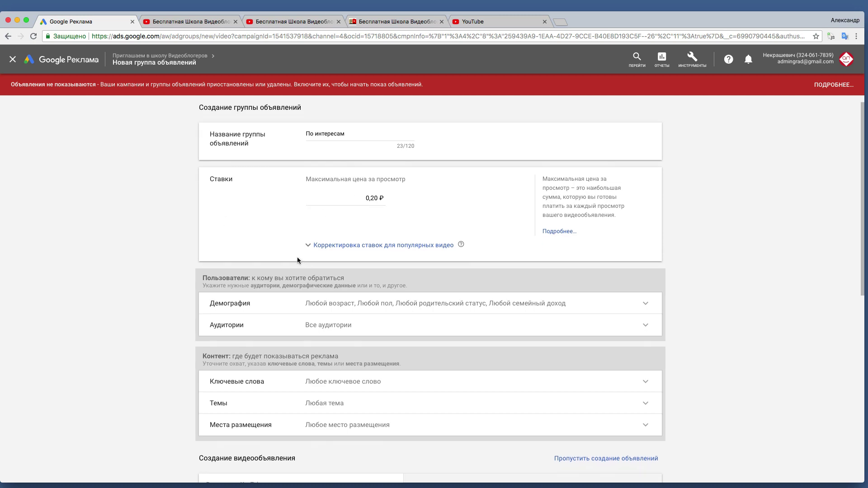
- Exclude the ages 55–64, Старше 65 and Неизвестно from the demographics of the ad group "По интересам"
left_click(313, 299)
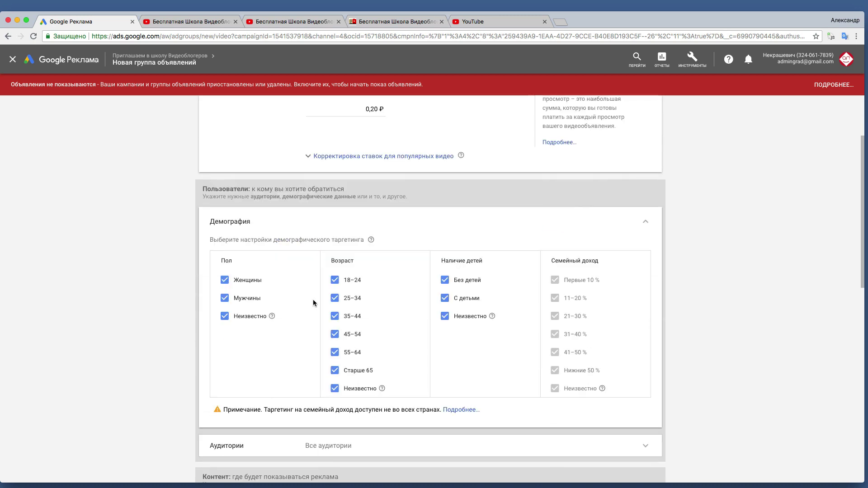
left_click(335, 353)
left_click(335, 370)
left_click(335, 389)
scroll(288, 317, "down", 5)
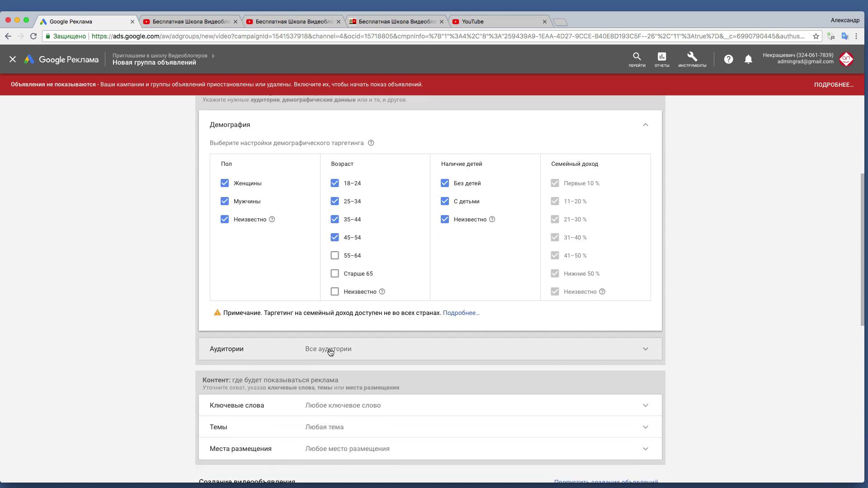
scroll(315, 347, "down", 2)
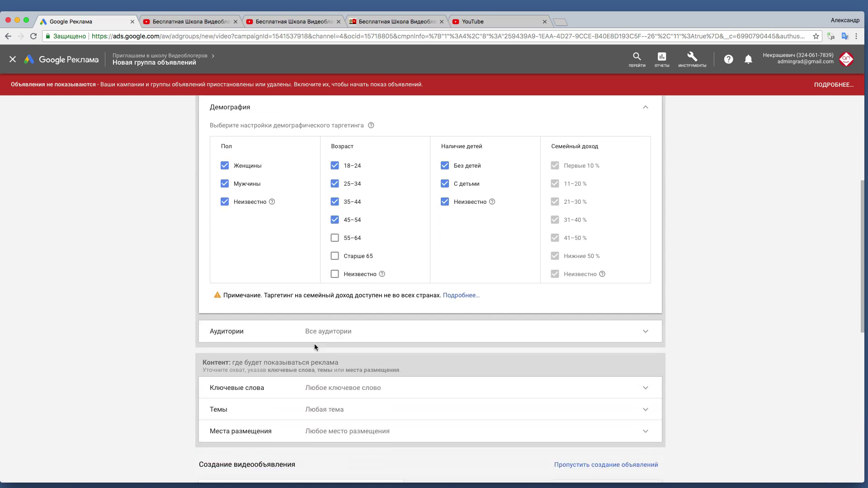
- Open the audience targeting of the ad group "По интересам" and search the audiences for "видео" and "ви"
scroll(309, 356, "down", 1)
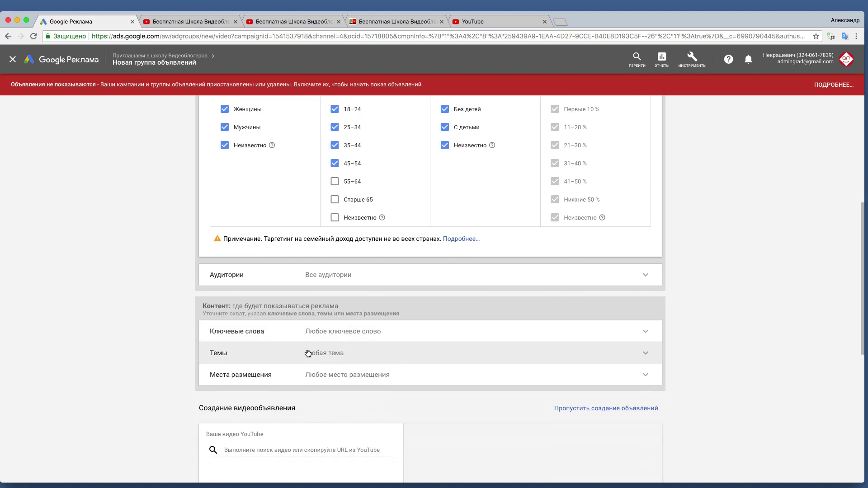
scroll(305, 349, "up", 10)
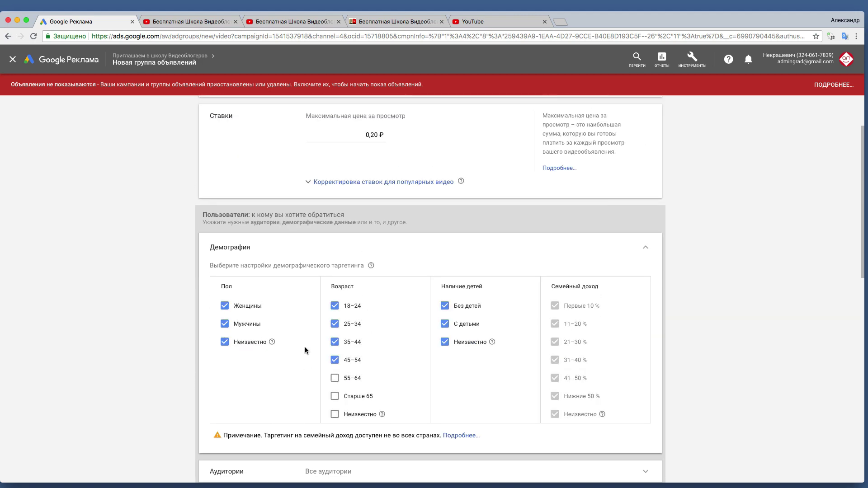
scroll(305, 348, "down", 7)
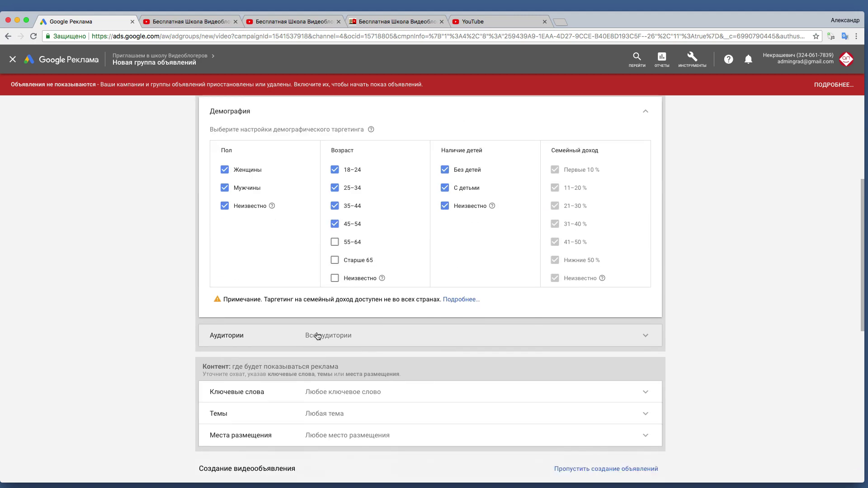
left_click(304, 340)
scroll(294, 349, "down", 3)
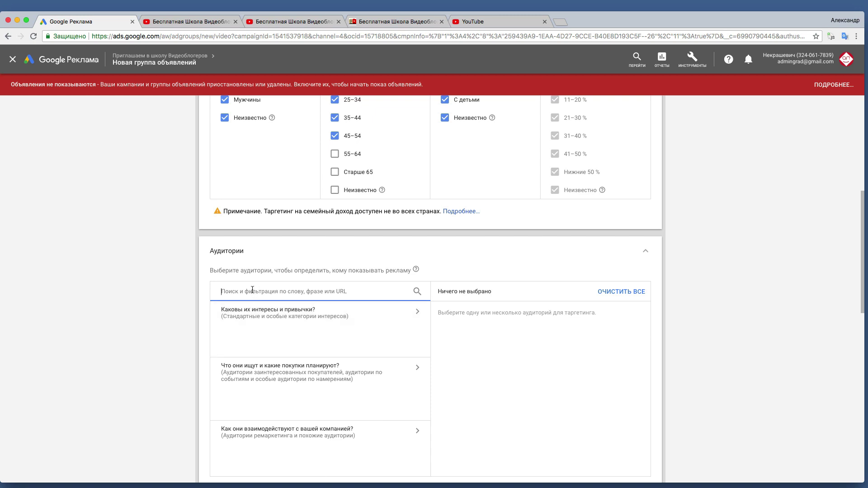
type("видео")
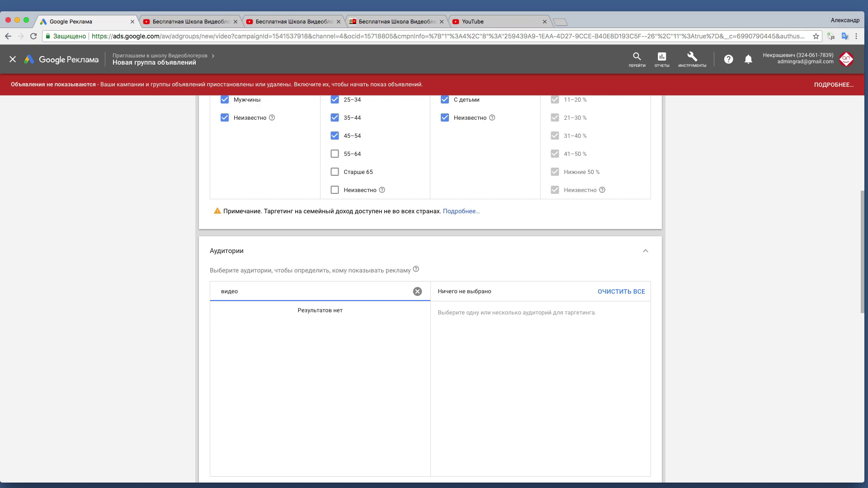
key("BackSpace")
key("BackSpace")
key("BackSpace")
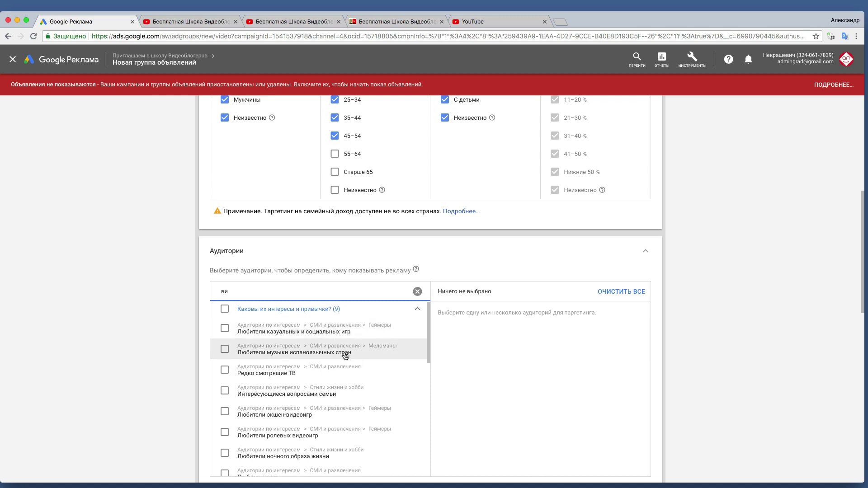
scroll(316, 360, "down", 1)
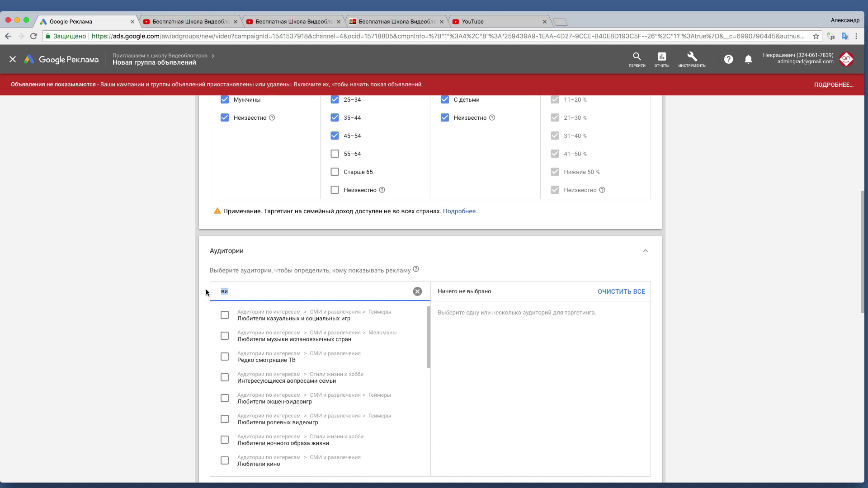
- Search the audiences for "блоги" and select the whole group "Каковы их интересы и привычки?"
key("BackSpace")
type("блоги")
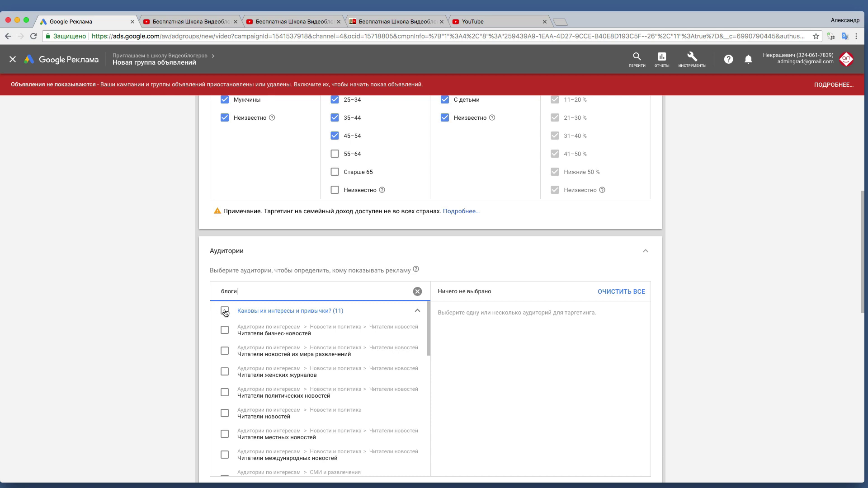
left_click(225, 310)
scroll(250, 351, "down", 1)
scroll(250, 351, "down", 3)
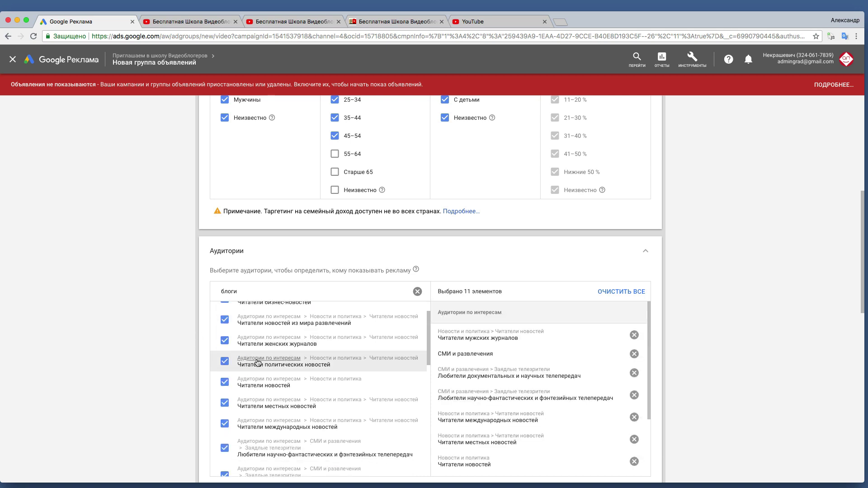
- Add the event audience "Собственный бизнес" from the "блоги" results and review the remaining suggested audiences
scroll(253, 363, "down", 2)
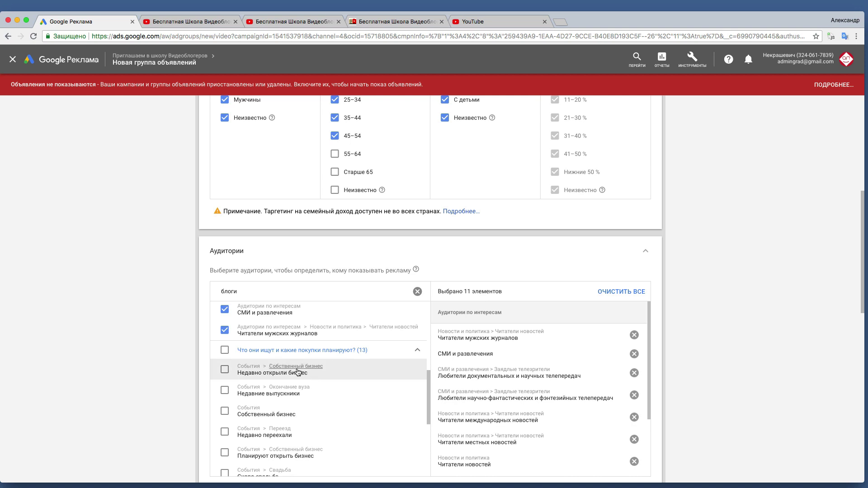
scroll(310, 378, "down", 1)
left_click(225, 395)
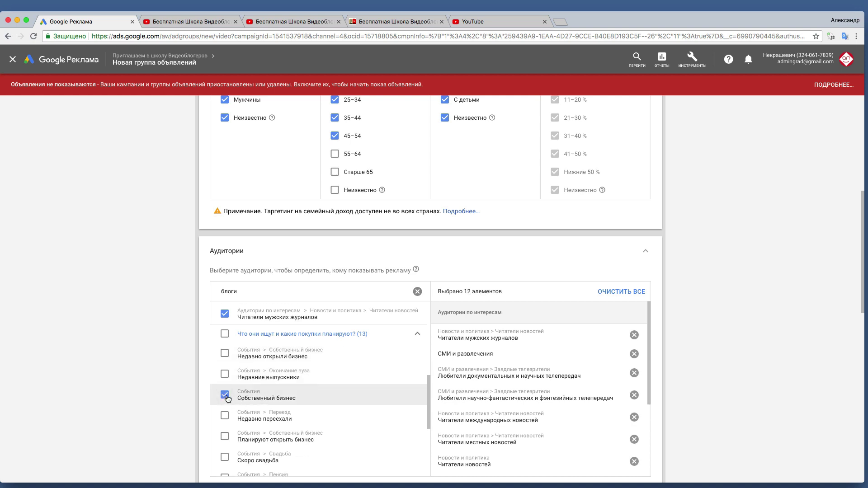
scroll(224, 391, "down", 1)
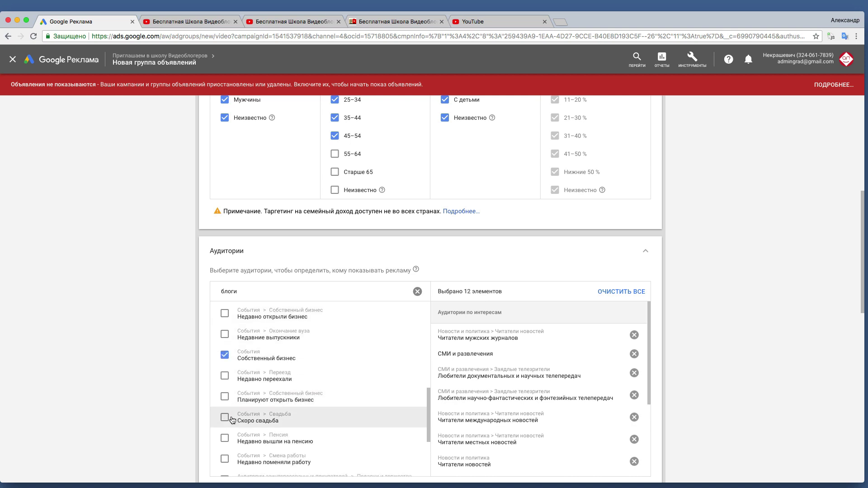
scroll(254, 421, "down", 1)
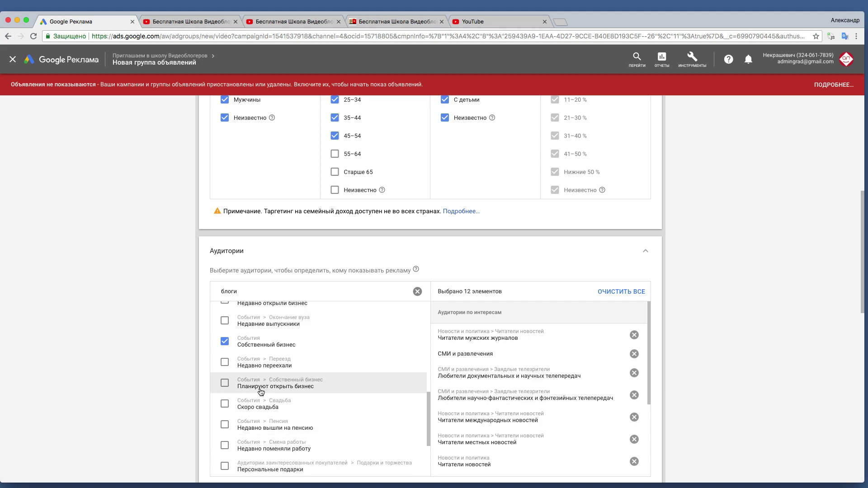
scroll(258, 387, "down", 3)
scroll(255, 385, "down", 3)
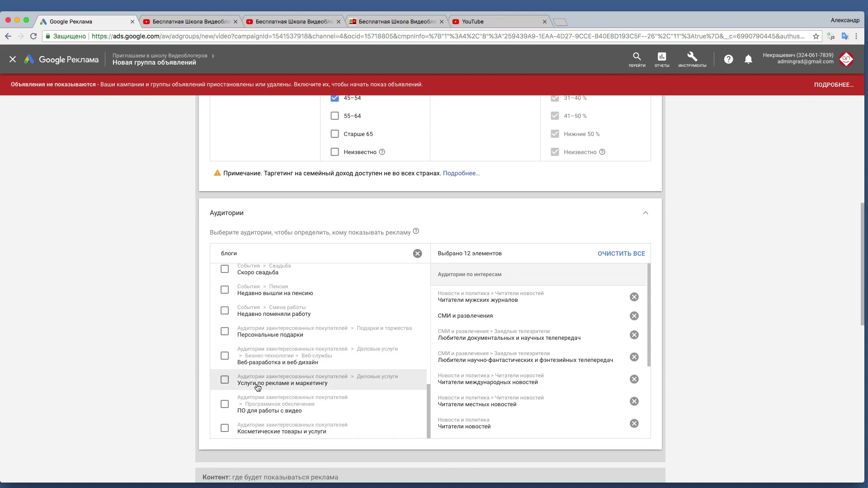
scroll(246, 380, "up", 5)
scroll(176, 369, "up", 2)
scroll(134, 364, "down", 4)
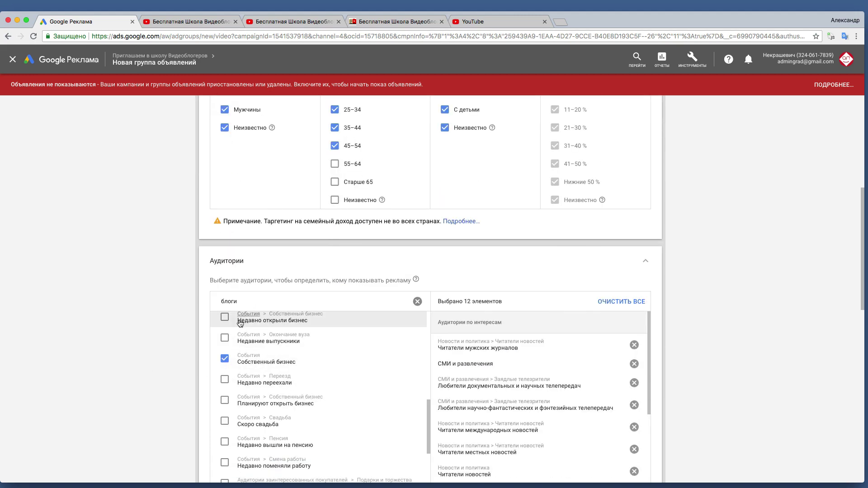
- Search the audiences for "продвижение" and select the whole group "Что они ищут и какие покупки планируют?"
scroll(245, 326, "up", 5)
left_click_drag(239, 301, 201, 295)
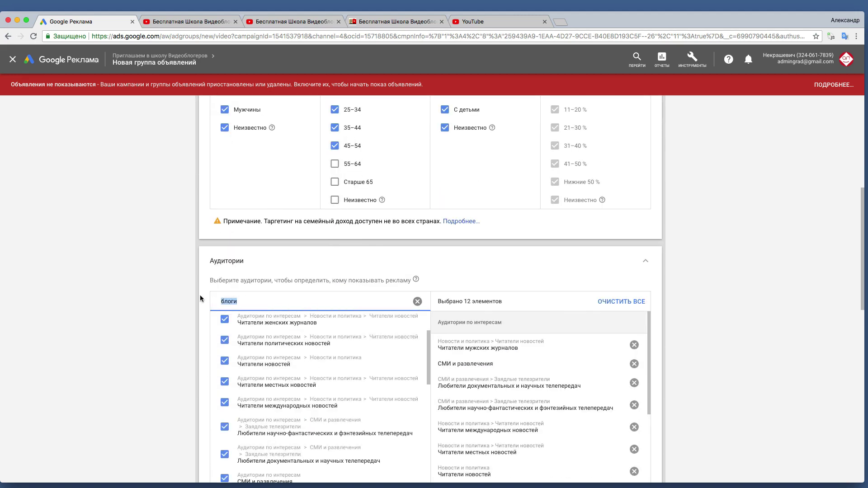
key("BackSpace")
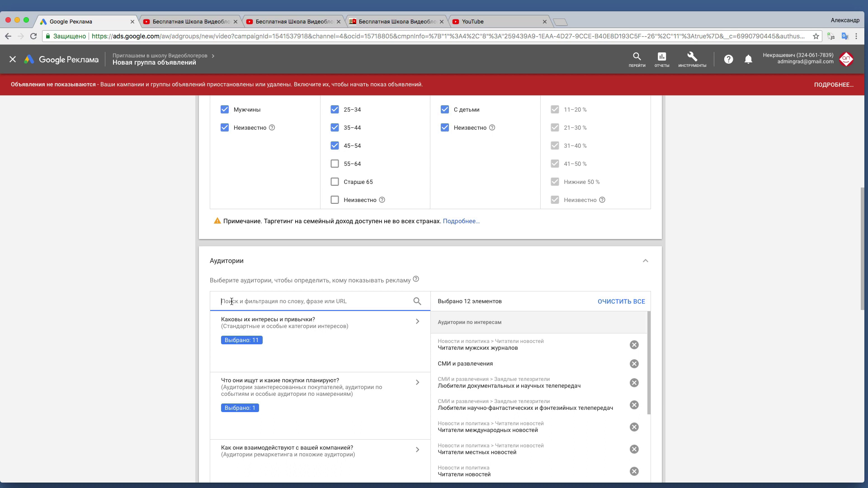
type("ю")
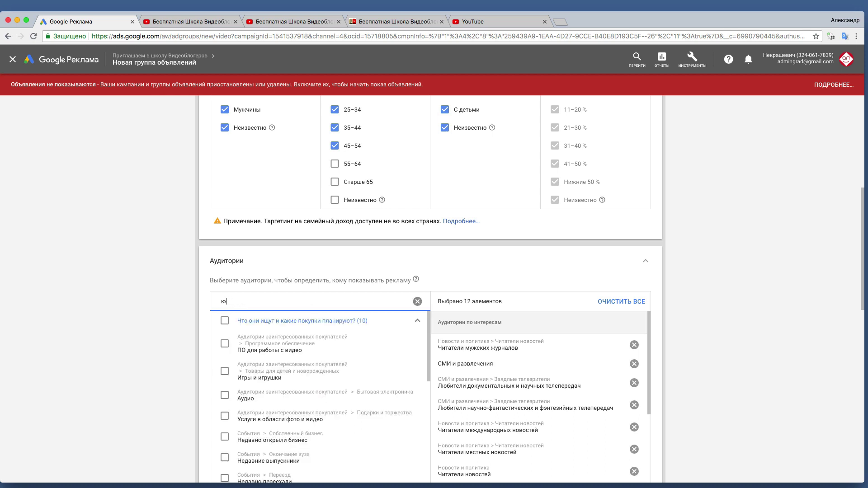
key("BackSpace")
type("прод")
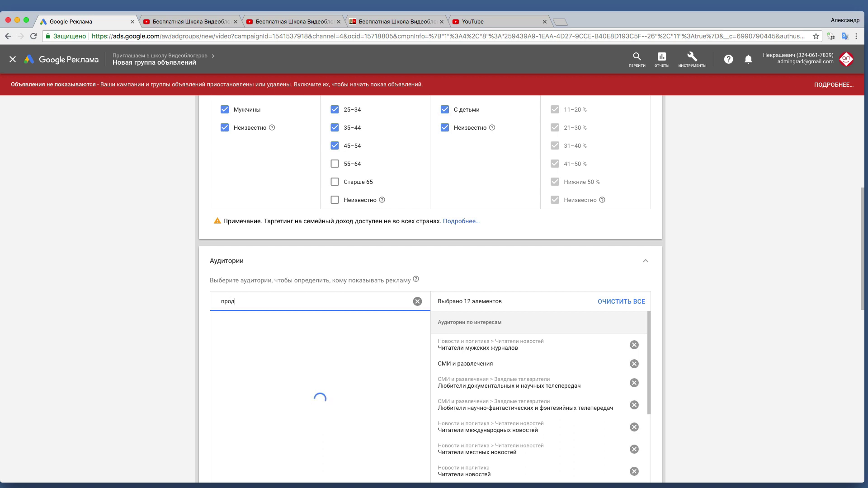
type("вижение")
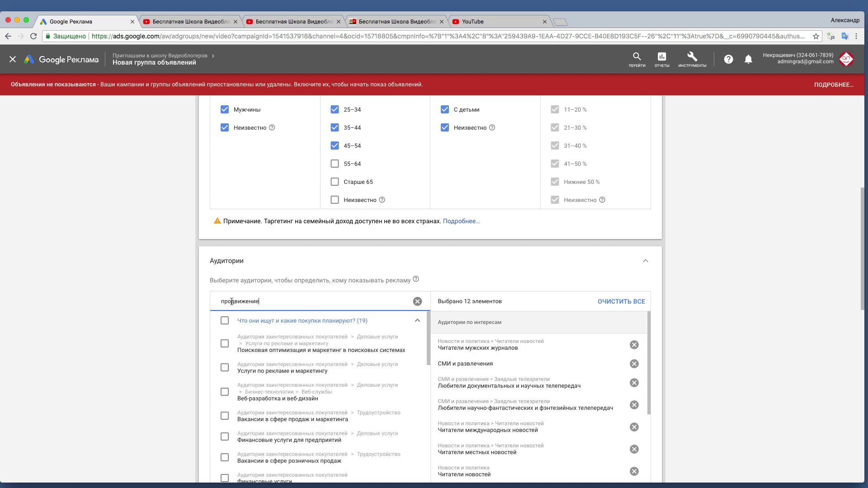
left_click(233, 322)
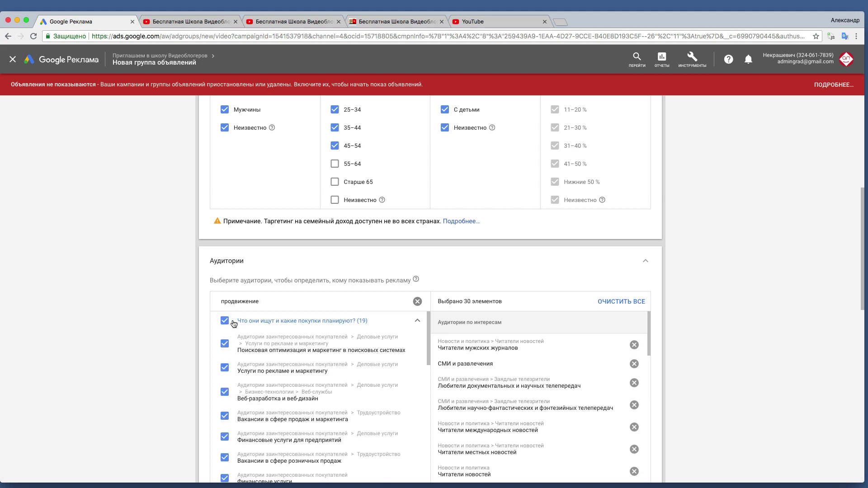
scroll(233, 324, "down", 6)
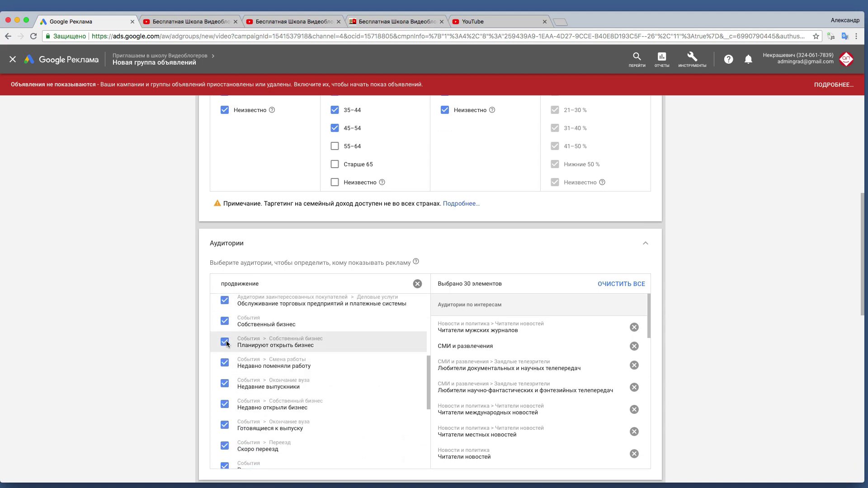
scroll(201, 262, "down", 4)
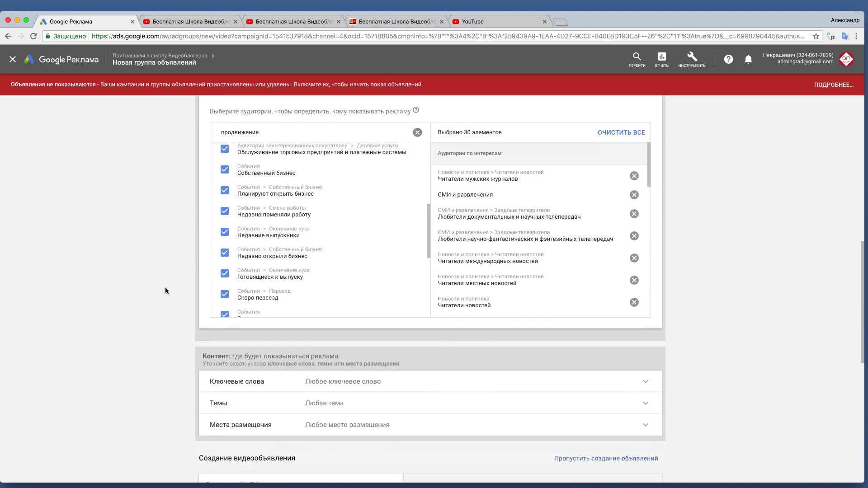
- Copy the URL of the trailer video on the YouTube channel page and use it as the ad's video
scroll(166, 290, "down", 2)
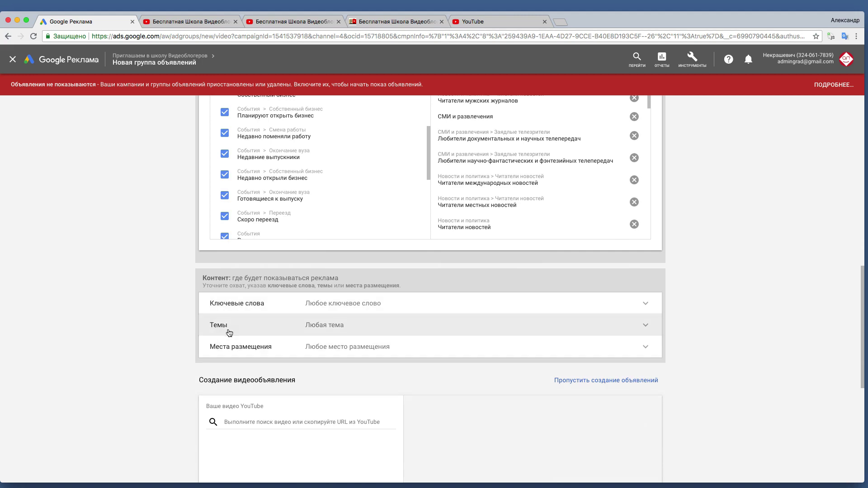
scroll(213, 332, "down", 1)
left_click(245, 386)
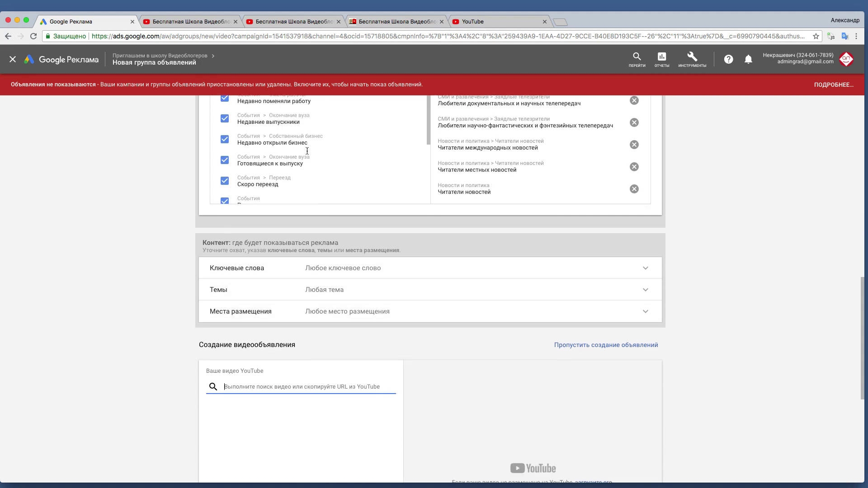
left_click(267, 18)
right_click(281, 266)
left_click(297, 273)
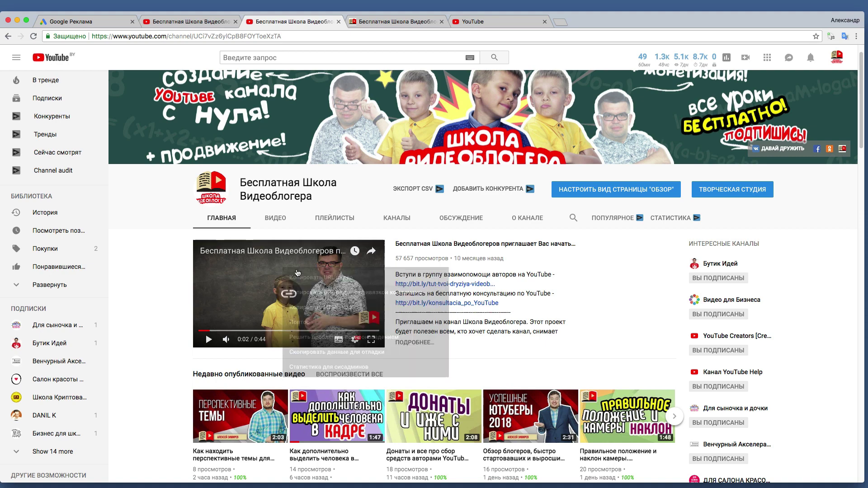
left_click(86, 21)
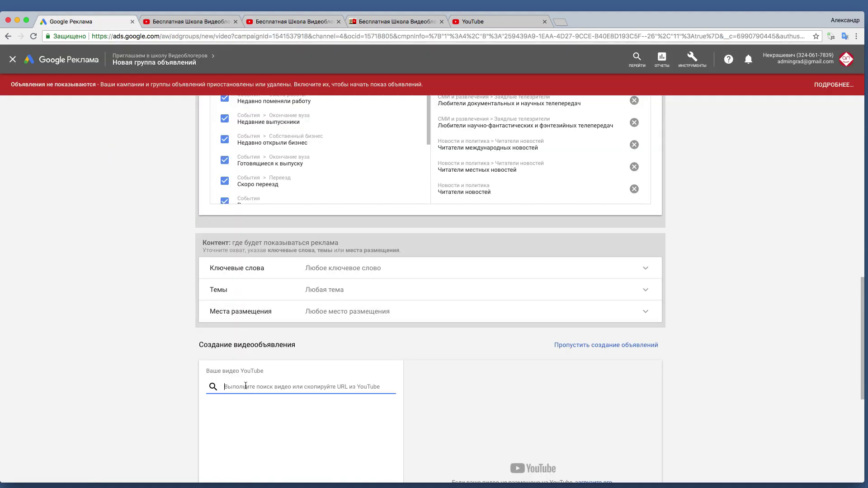
key("super+v")
- Copy the YouTube channel's address and paste it as the final URL of the In-Stream ad
scroll(148, 324, "down", 5)
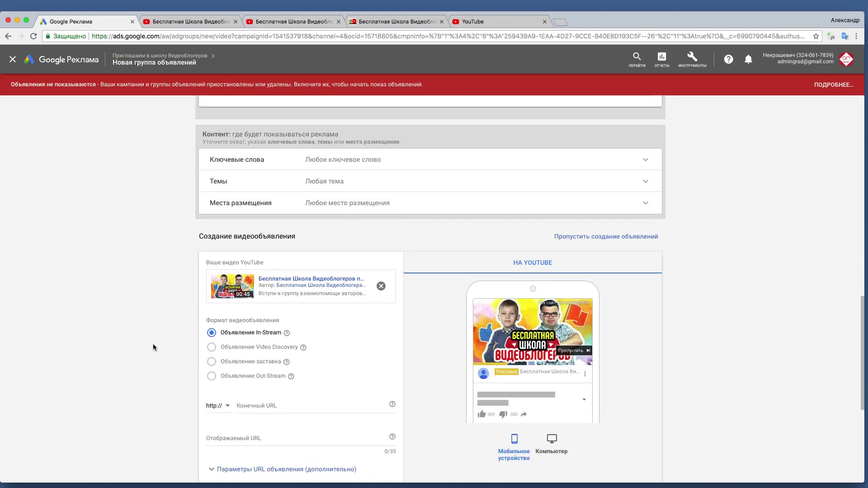
left_click(246, 321)
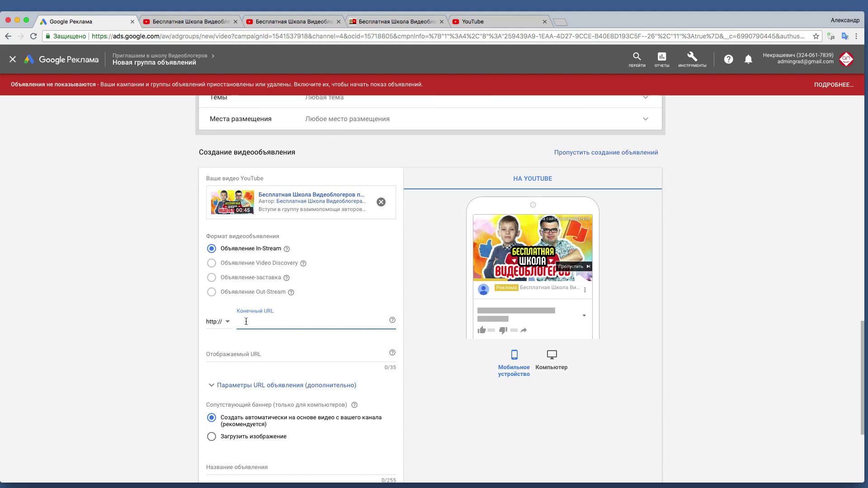
left_click(292, 22)
right_click(243, 36)
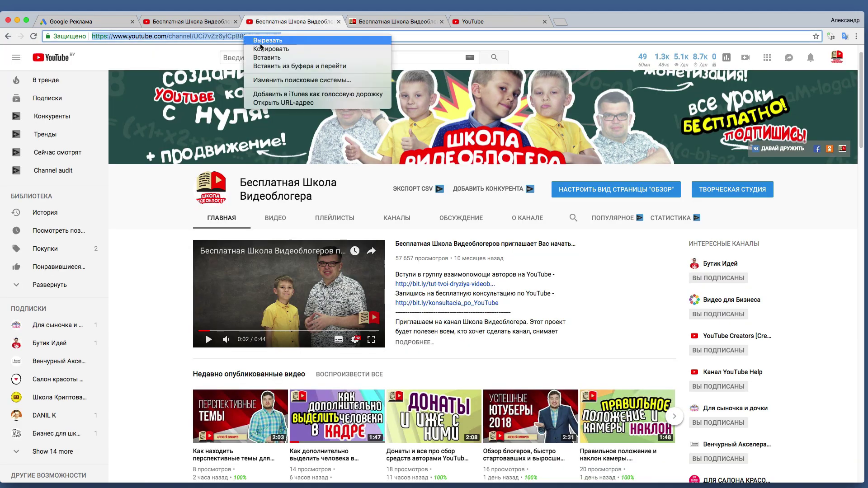
left_click(262, 55)
left_click(86, 21)
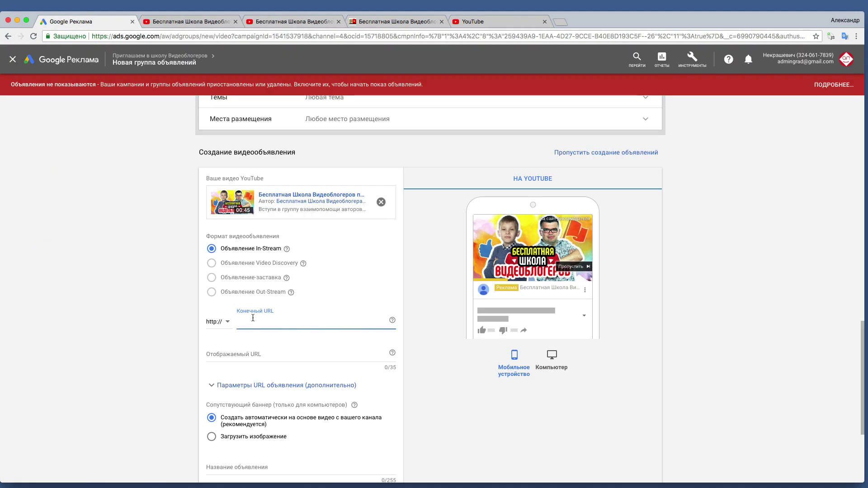
type("www.youtube.com/channel/UCi7vZz6ylCpB8FOYToeXzTA")
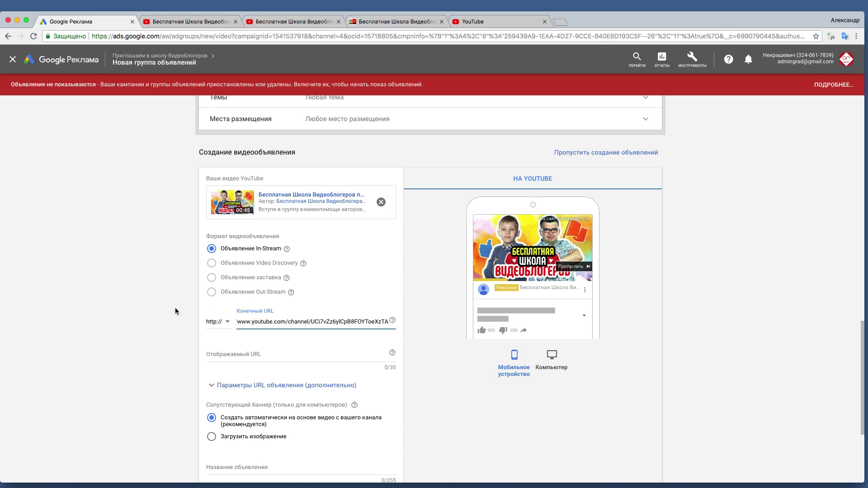
left_click(236, 357)
type("www.youtube.com/channel/UCi7vZz6ylCpB8FOYToeXzTA")
mouse_move(279, 354)
left_mouse_down()
mouse_move(351, 354)
mouse_move(279, 354)
left_mouse_up()
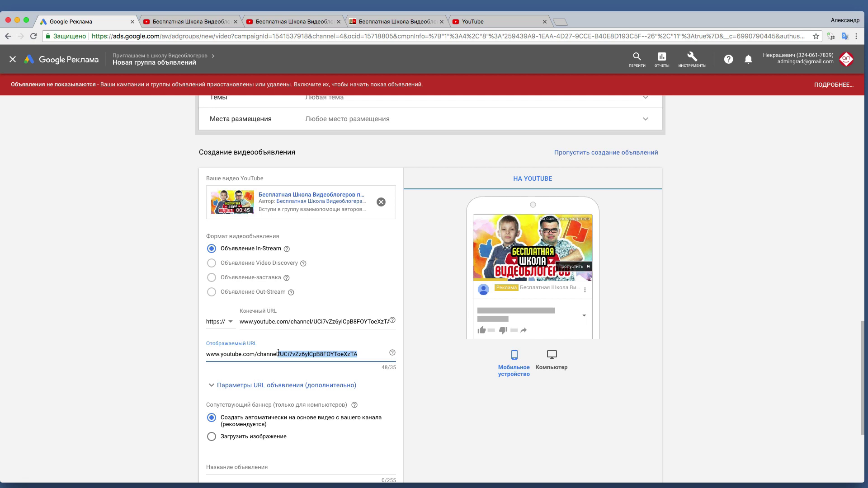
key("BackSpace")
- Name the ad "Бесплатная школа ютуберов ждет тебя"
scroll(142, 330, "down", 5)
left_click(236, 364)
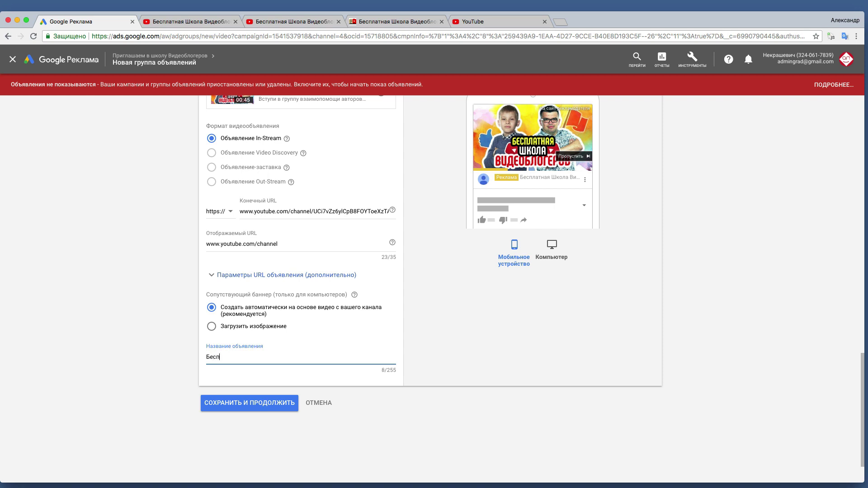
type("Бесплатная школа ютуберов ждет тебя")
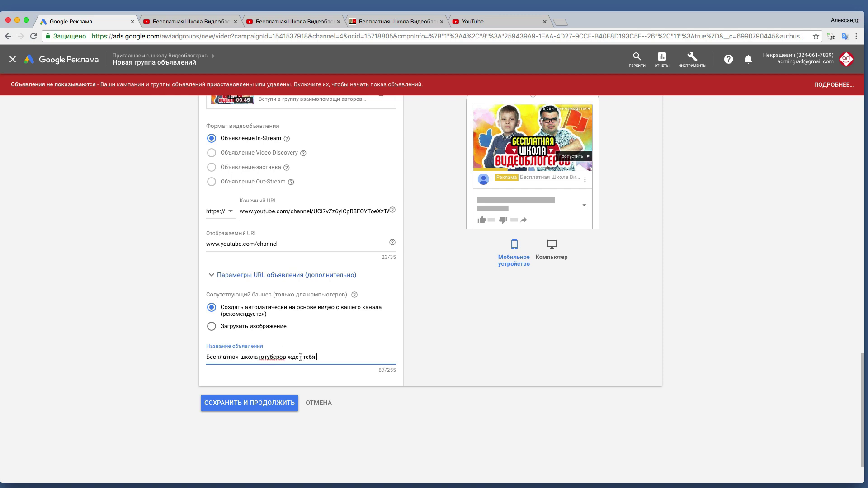
- Extend the ad name with "делать свой канал. Приходи" and save the ad group
type("делать свой канад. Приходи")
double_click(354, 354)
type("канал")
left_click(256, 398)
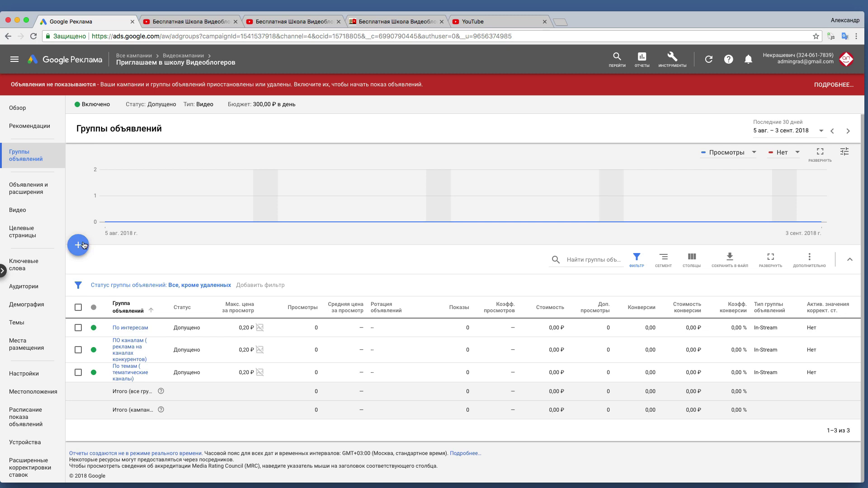
- Create a new ad group named "ПО ключевым словам" with a maximum cost per view of 0,20 ₽
left_click(78, 245)
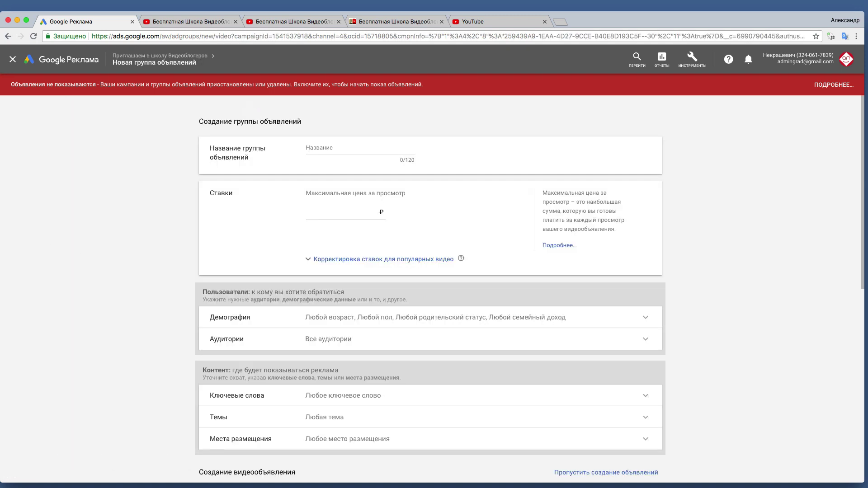
left_click(344, 147)
type("ПО ключевым словам")
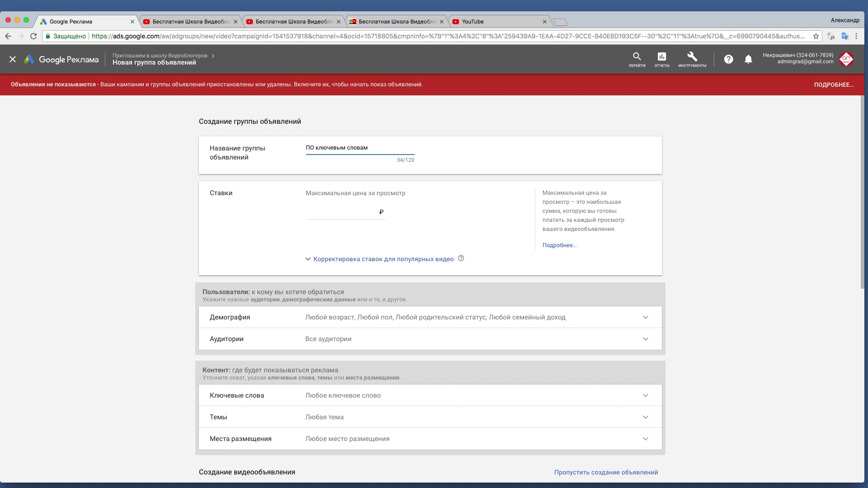
left_click(354, 211)
scroll(317, 224, "down", 1)
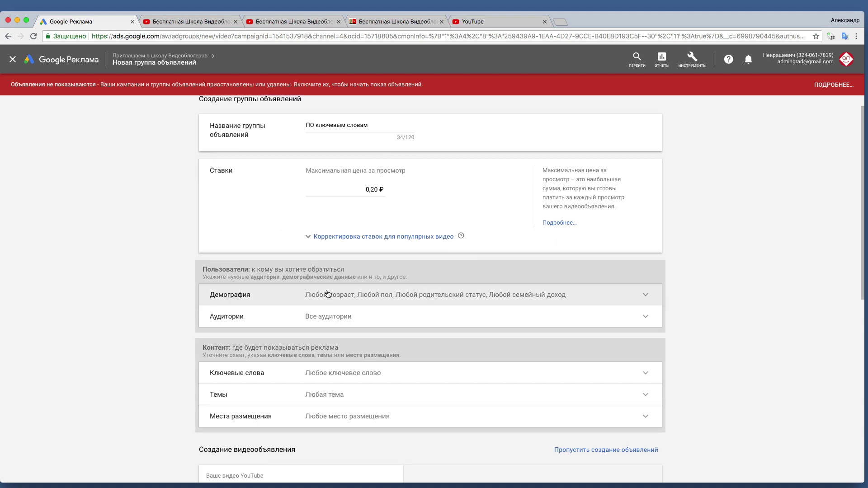
- Open the new ad group's demographic targeting and review the gender, age and parental status options
left_click(328, 294)
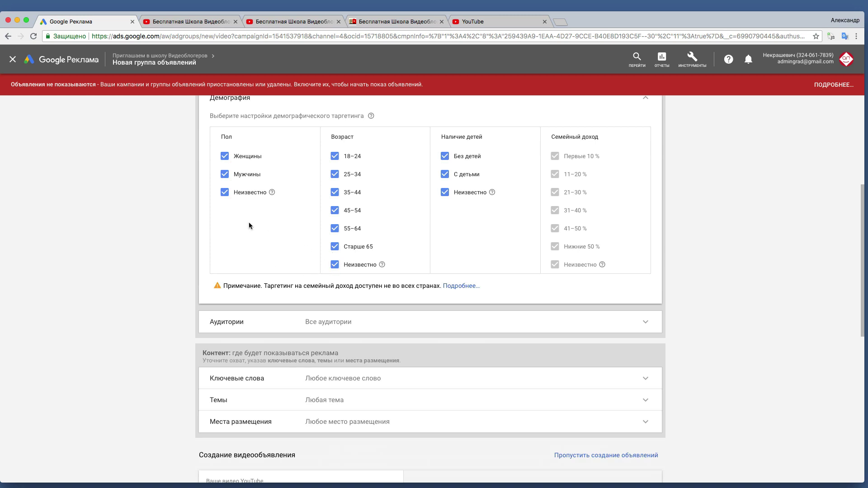
scroll(249, 223, "down", 1)
scroll(249, 224, "up", 5)
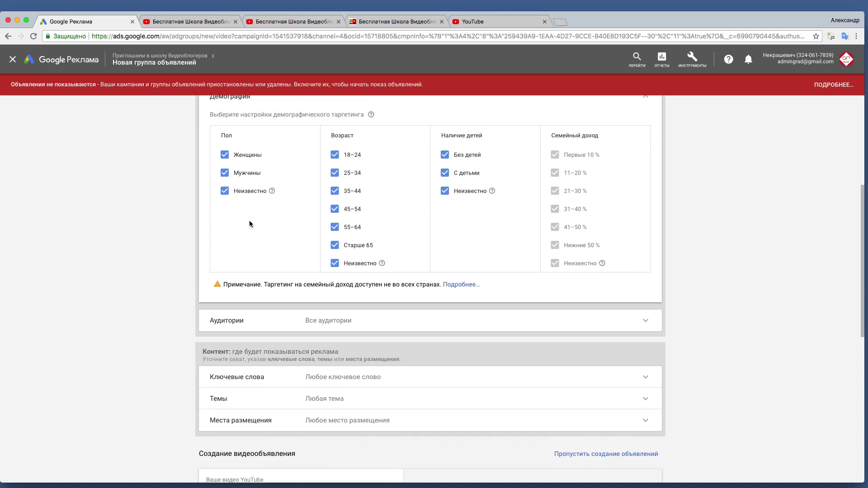
scroll(249, 224, "down", 4)
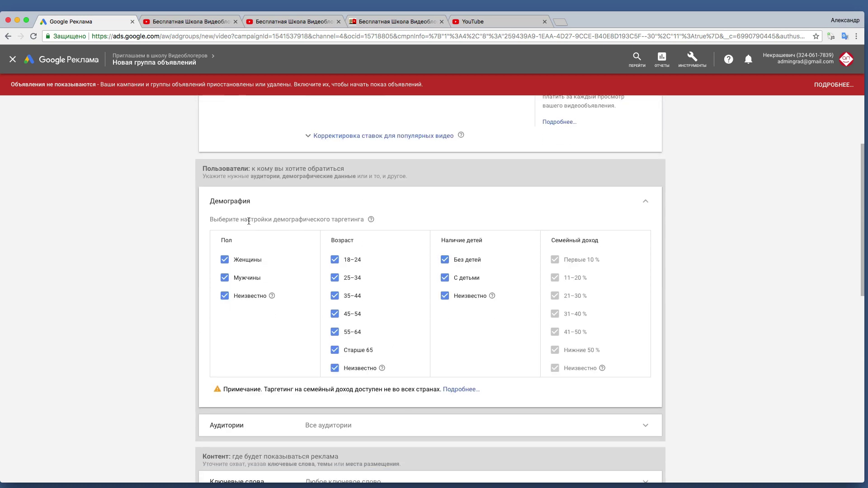
scroll(202, 278, "down", 2)
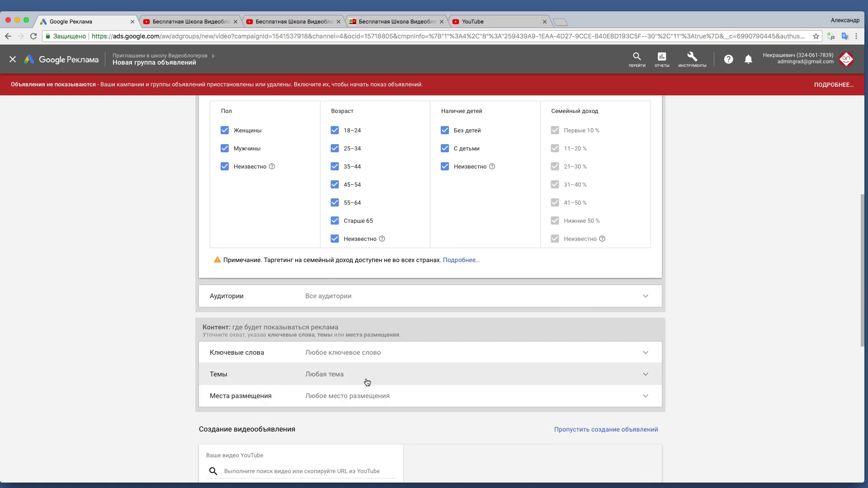
- Open keyword targeting and paste the prepared keyword list, from "школа видеоблогера" to "загрузить видео на youtube", one per line
scroll(298, 392, "down", 1)
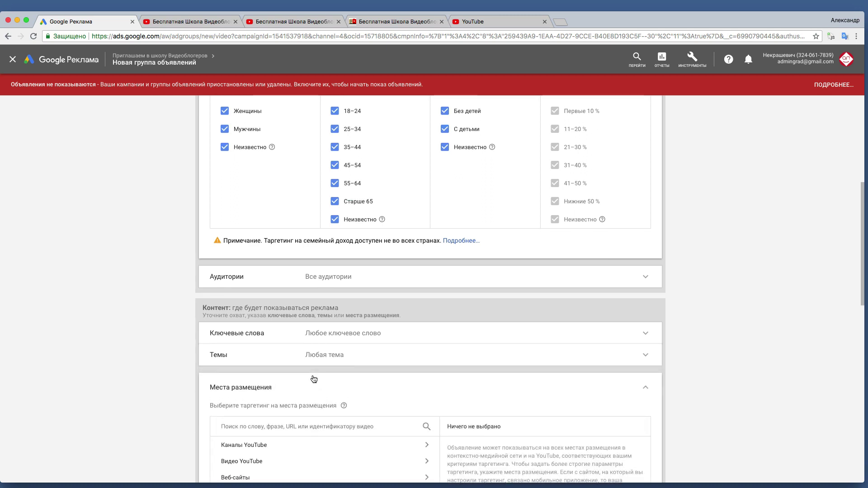
left_click(316, 360)
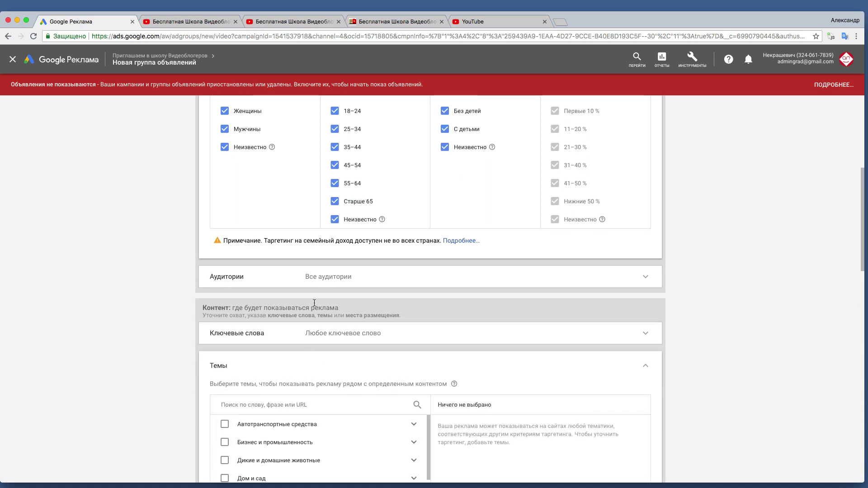
left_click(322, 335)
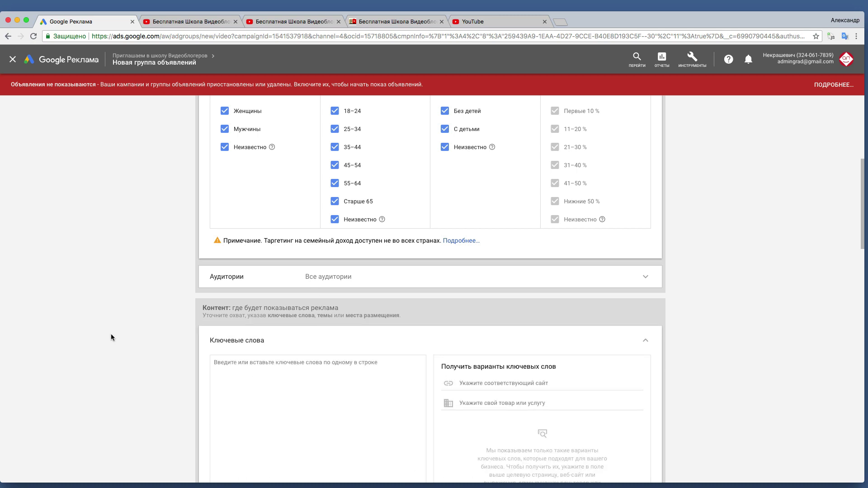
key("super+Tab")
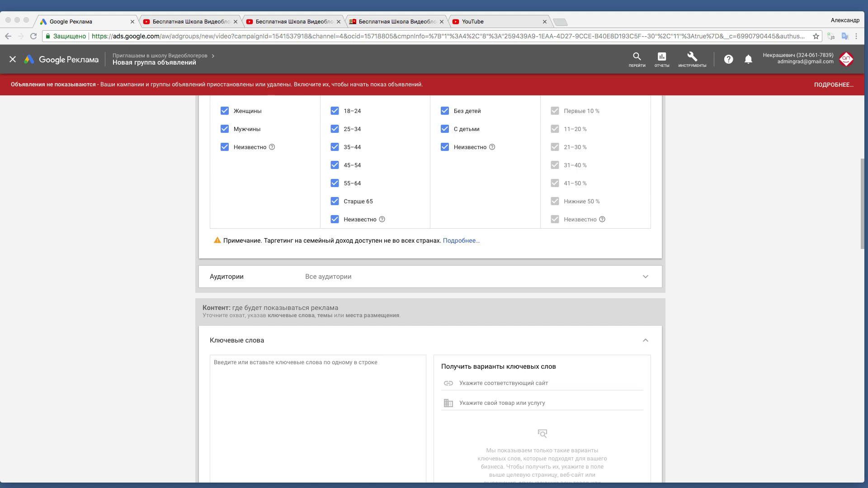
left_click(234, 377)
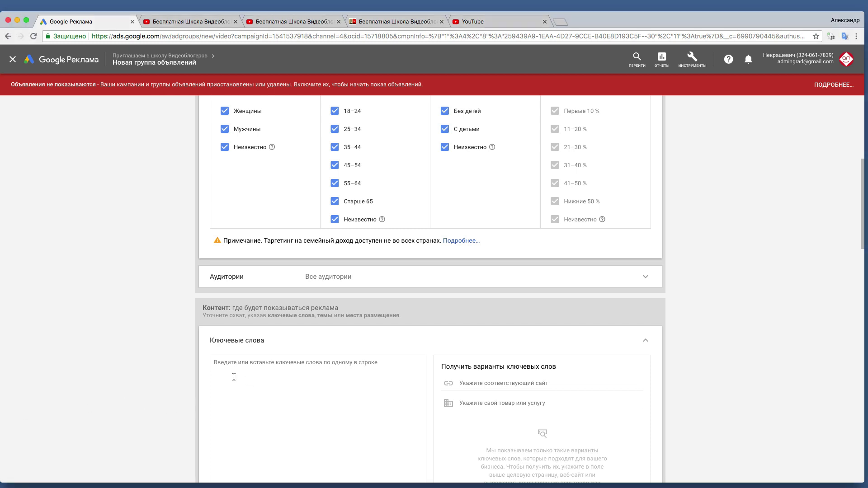
type("школа видеоблогера школа видеоблоггера продвижение на ютубе раскрутка видео как раскрутить канал как раскрутить ютуб канал анализ канала ютуб школа ютуб ошибки видео оптимизация видео продвижение на youtube ошибки новичков анализ канала youtube как делать видео видеоблог как раскрутить канал на ютубе как создать канал обучение ютуб теги для youtube загрузить видео на youtube")
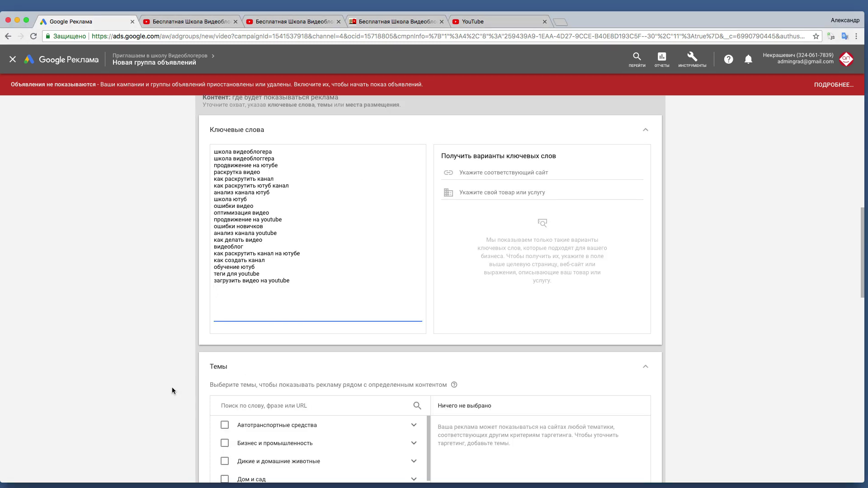
- Look over the pasted keywords and collapse the topics and placements sections without selecting anything in them
scroll(246, 189, "up", 1)
scroll(163, 243, "down", 1)
scroll(154, 238, "down", 2)
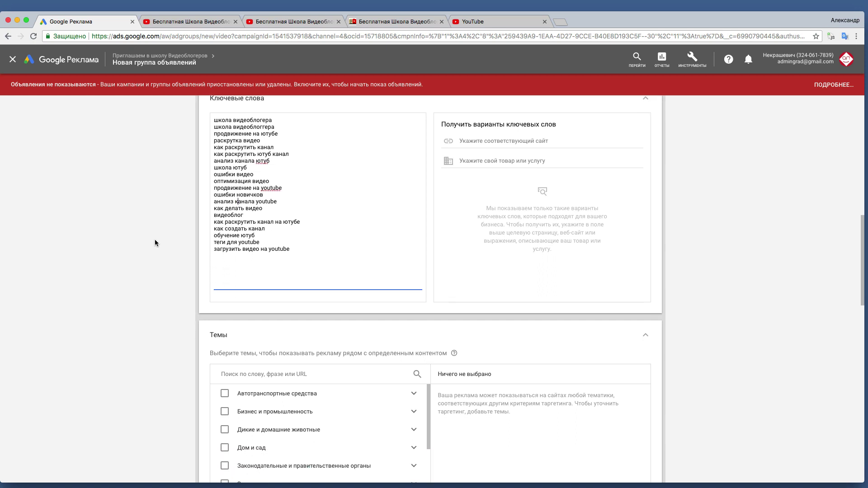
scroll(154, 238, "up", 5)
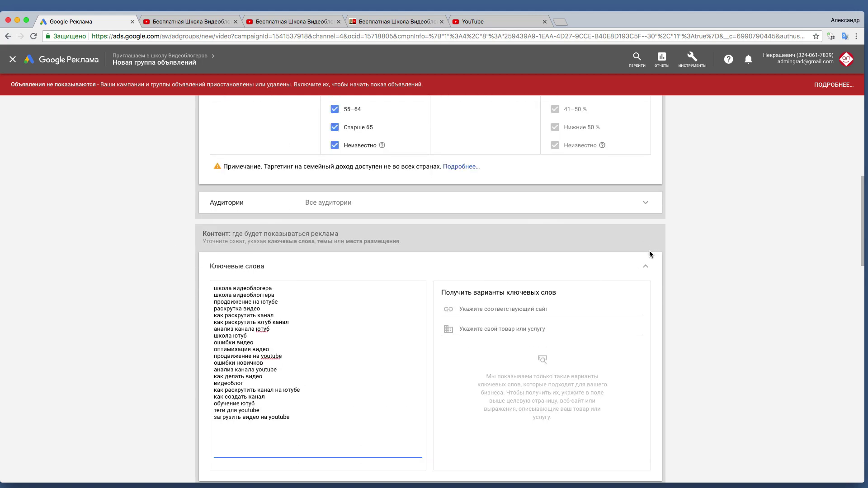
left_click(646, 266)
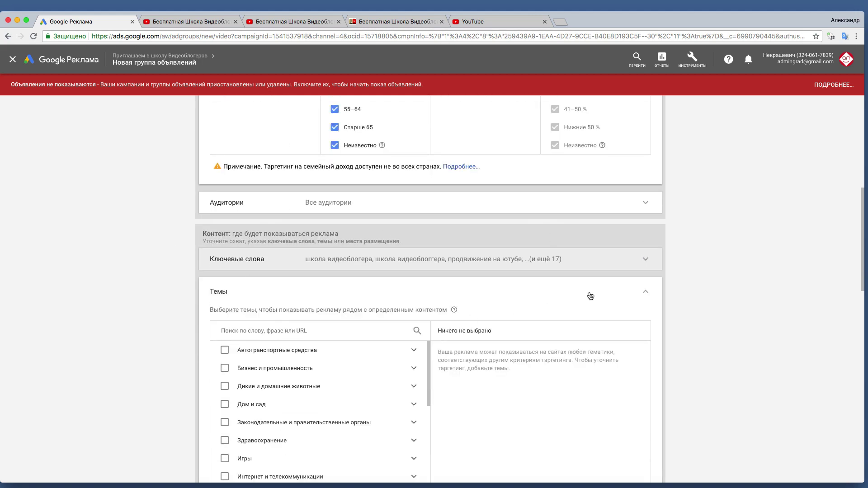
left_click(647, 292)
left_click(647, 311)
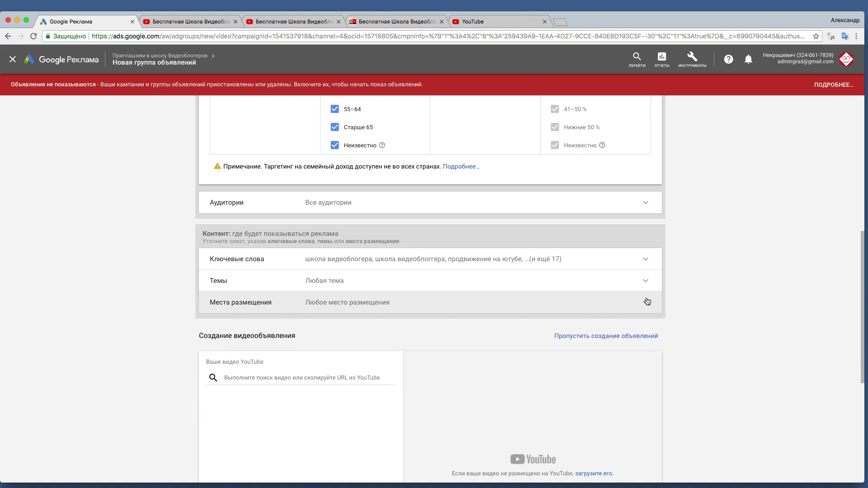
left_click(642, 263)
scroll(76, 283, "down", 5)
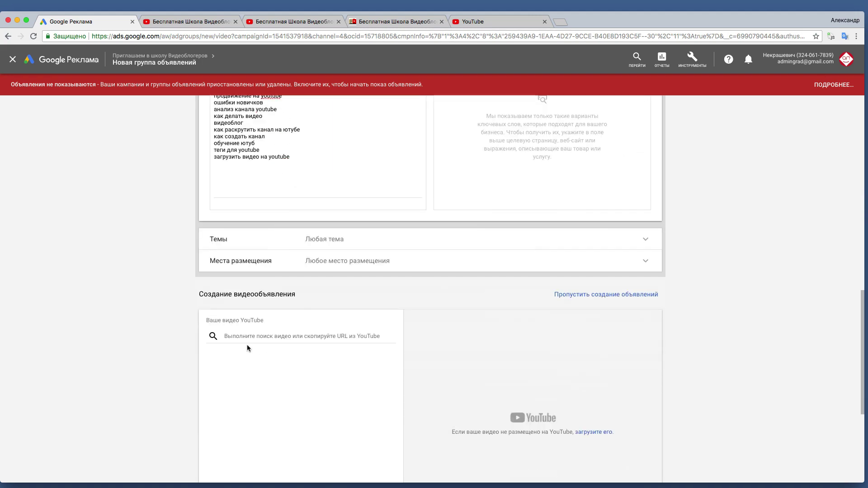
- Copy the trailer video's URL from the YouTube channel page and set it as the video of the keyword group's ad
left_click(271, 394)
left_click(159, 22)
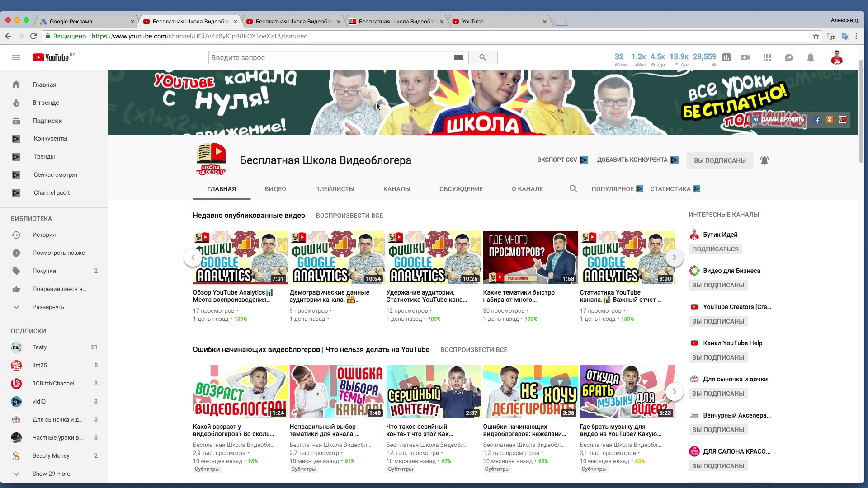
left_click(281, 23)
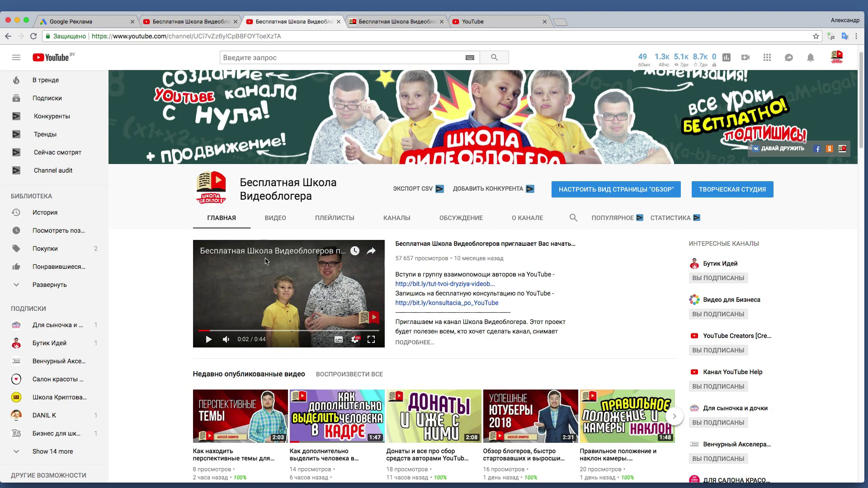
right_click(266, 259)
left_click(284, 277)
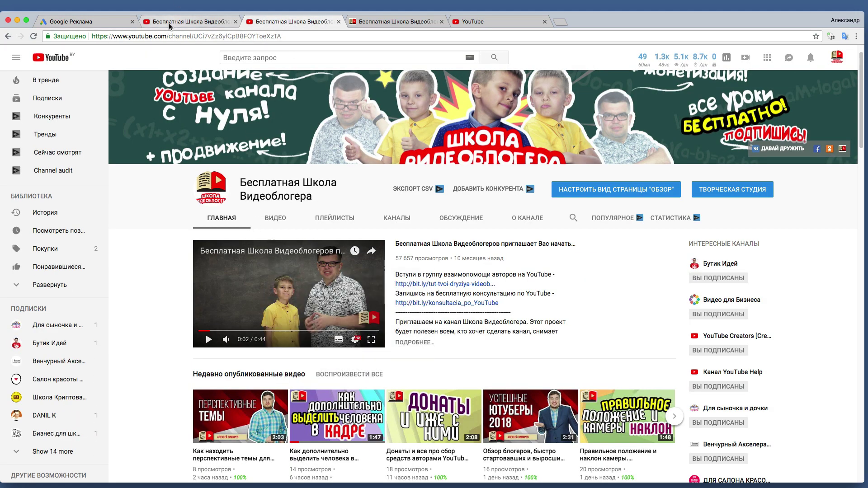
left_click(88, 21)
key("super+v")
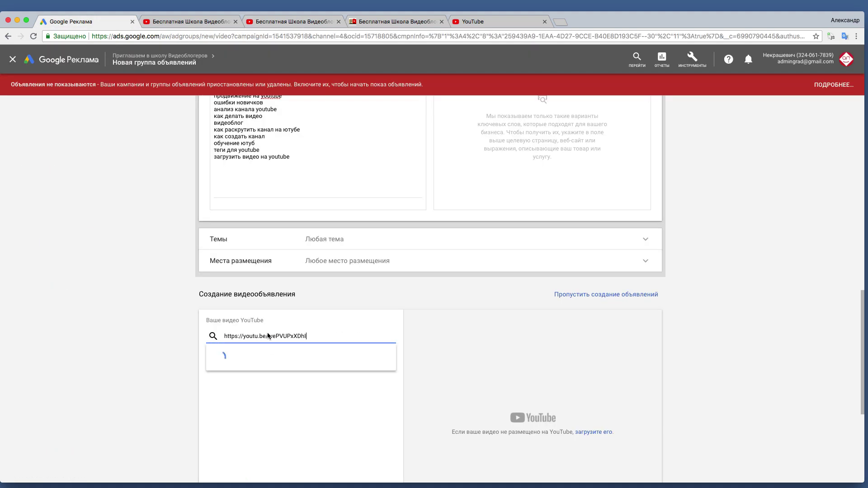
scroll(204, 362, "down", 2)
- Copy the YouTube channel's address and enter it as the final URL of the keyword group's In-Stream ad
left_click(245, 366)
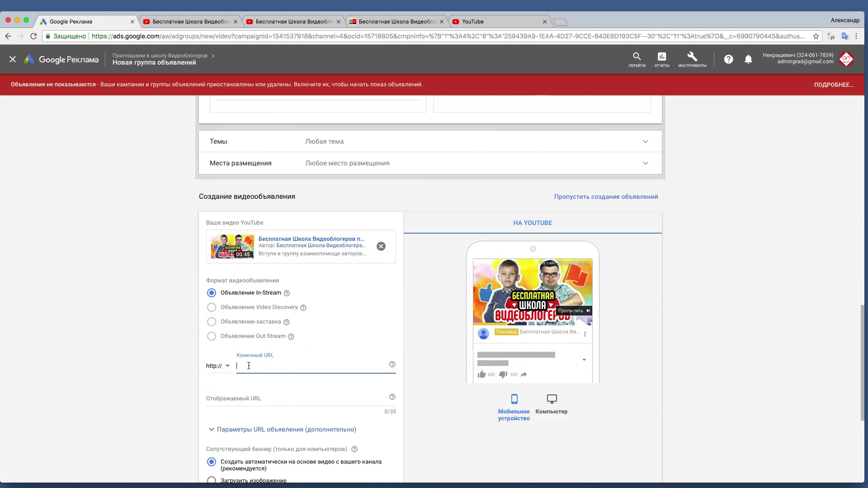
left_click(292, 21)
left_click(180, 36)
right_click(181, 36)
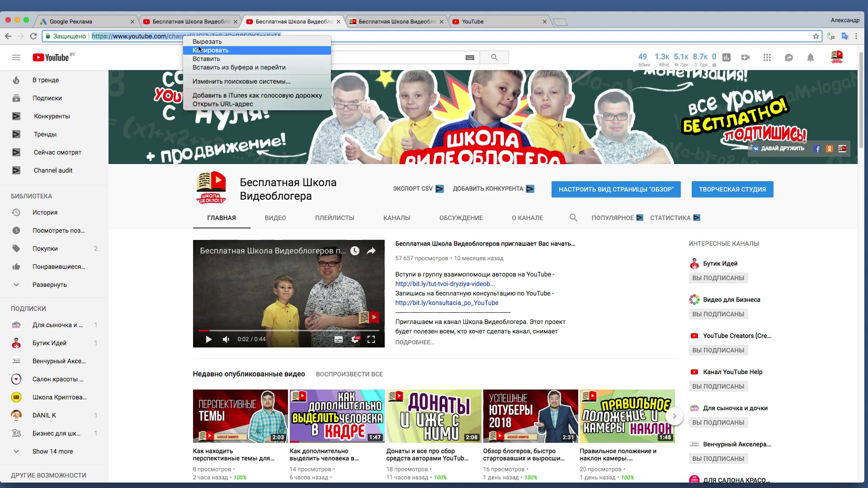
key("Return")
left_click(71, 21)
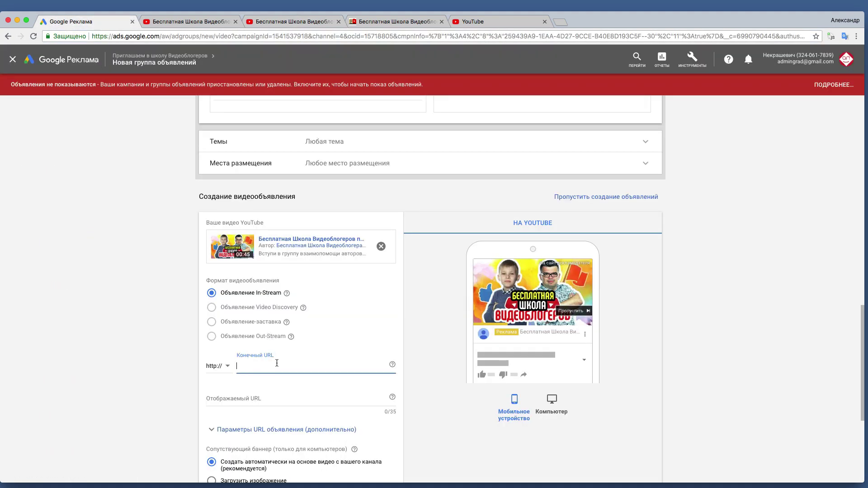
type("https://www.youtube.com/channel/UCi7vZz6ylCpB8FOYToeXzTA")
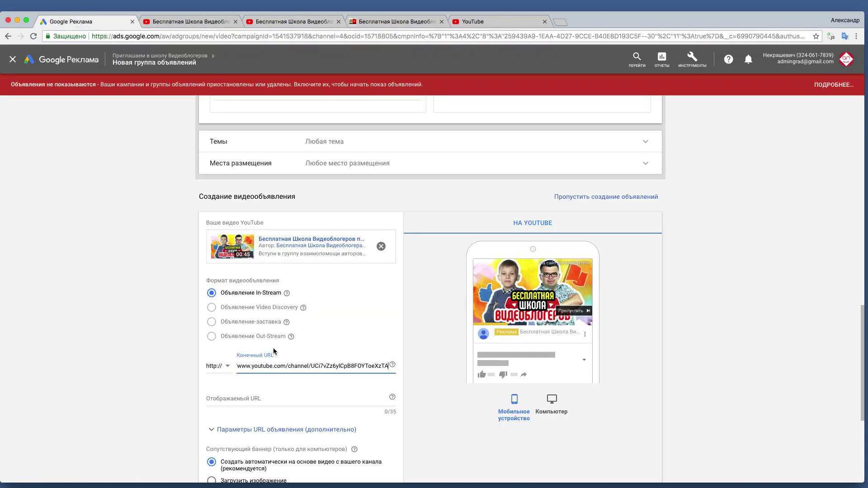
left_click(187, 360)
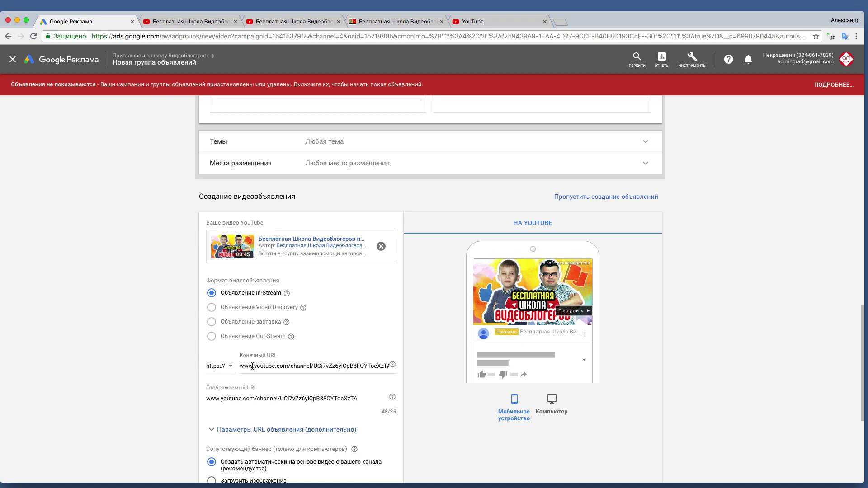
- Name the ad "Как сделать канал на ютубе -узнай тут" and try to save the ad group
scroll(190, 362, "down", 3)
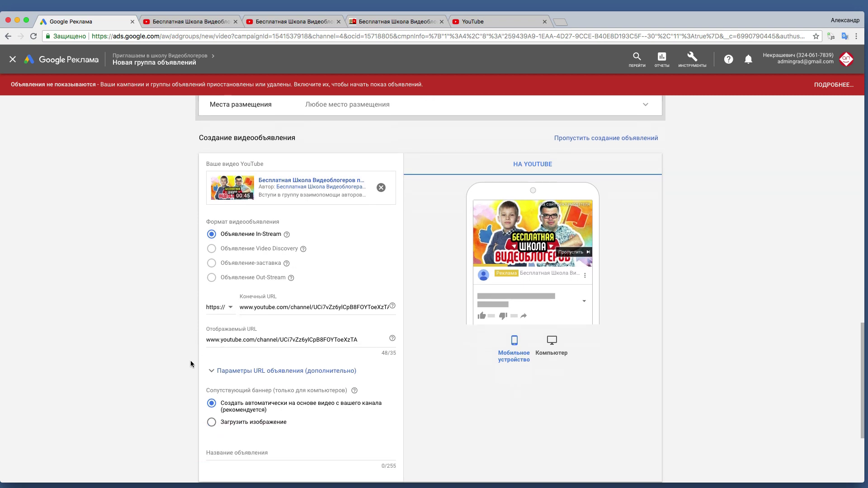
left_click(242, 411)
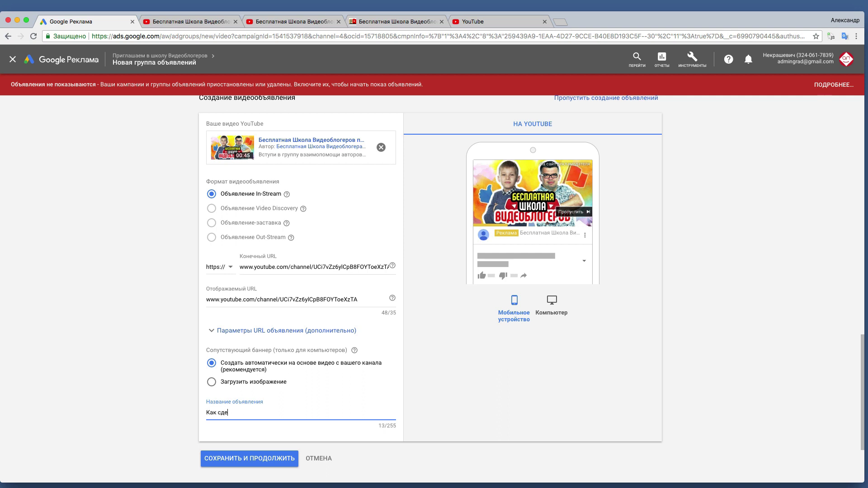
type("Как сделать канад на ю")
left_click(253, 413)
key("BackSpace")
key("BackSpace")
type("л")
left_click(274, 459)
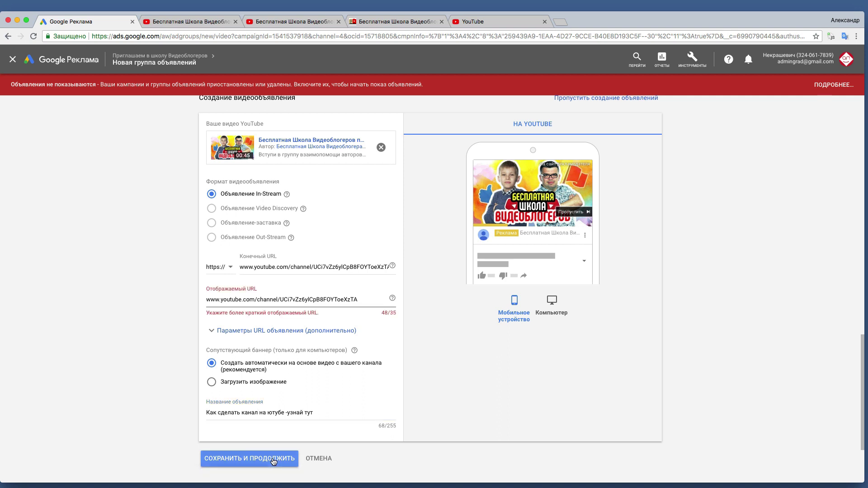
left_click(308, 299)
left_click_drag(283, 299, 378, 300)
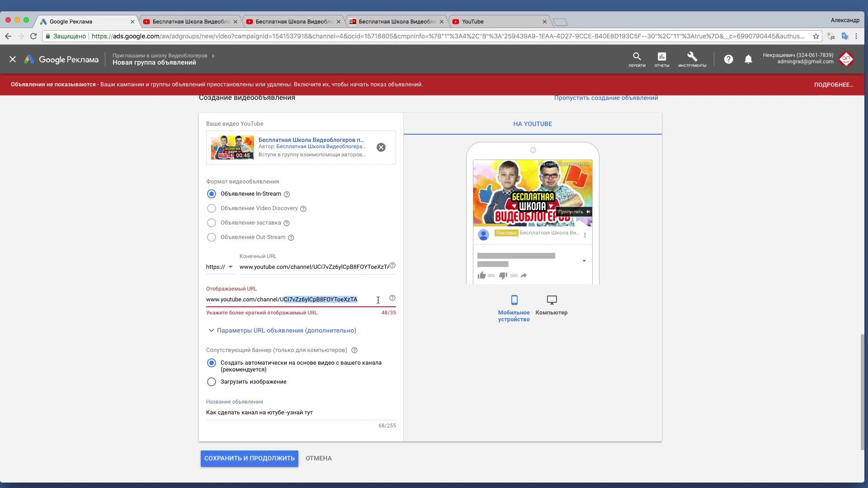
key("BackSpace")
key("BackSpace")
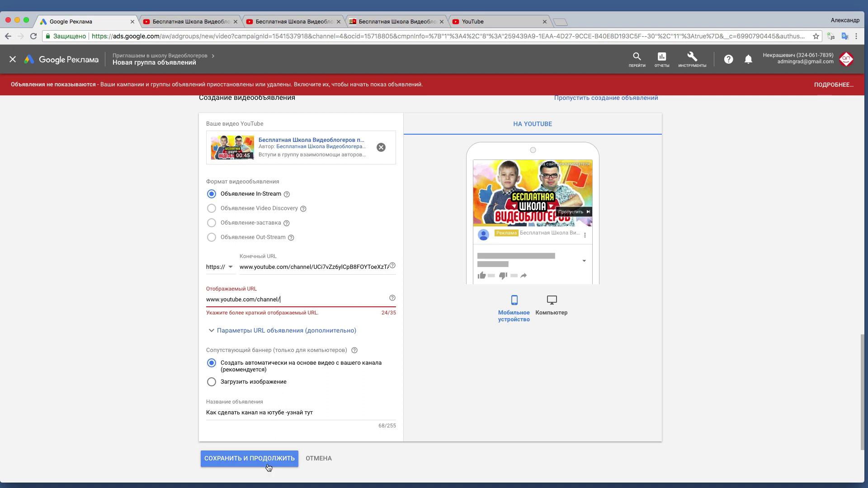
left_click(268, 466)
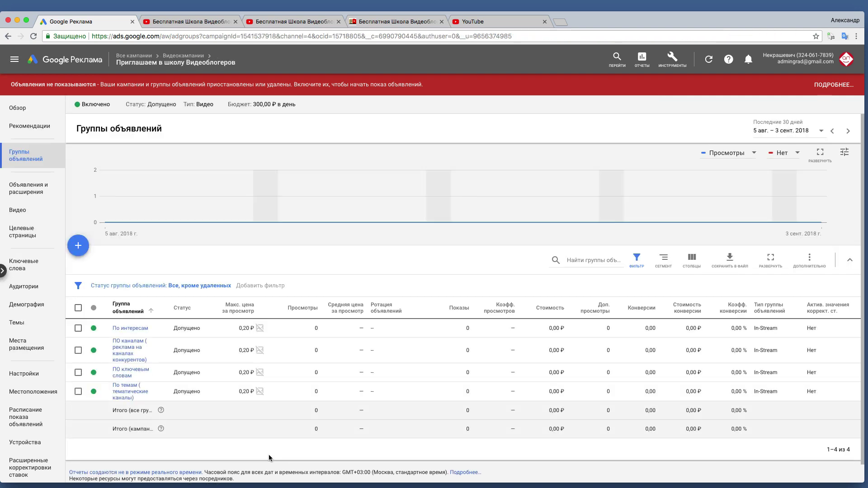
mouse_move(256, 351)
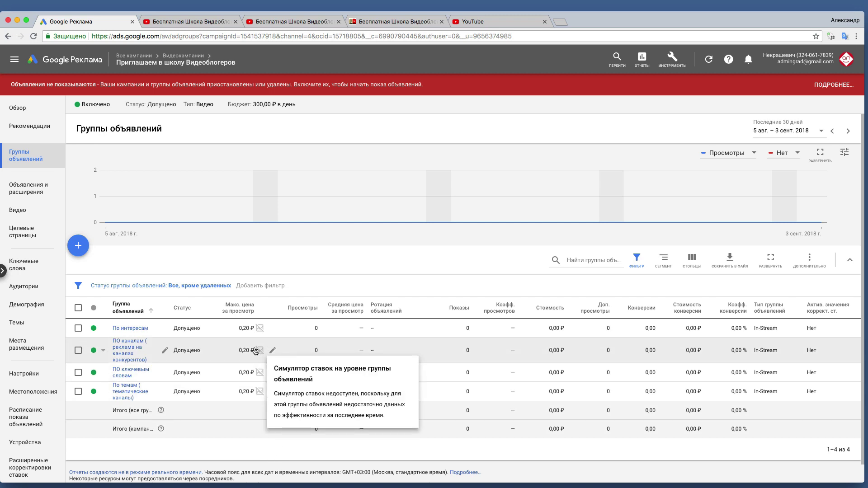
- Open the ad group targeting competitors' channels, check its ad's review status, and return to the campaign's ad group list
scroll(256, 351, "down", 1)
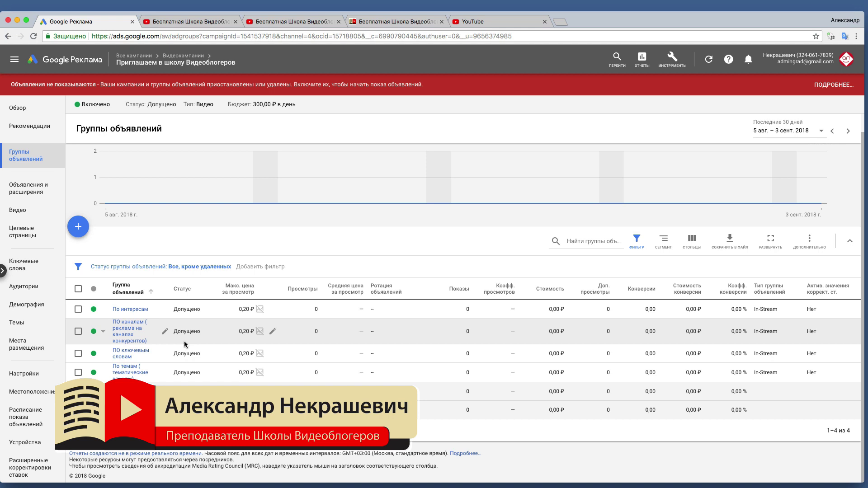
left_click(132, 311)
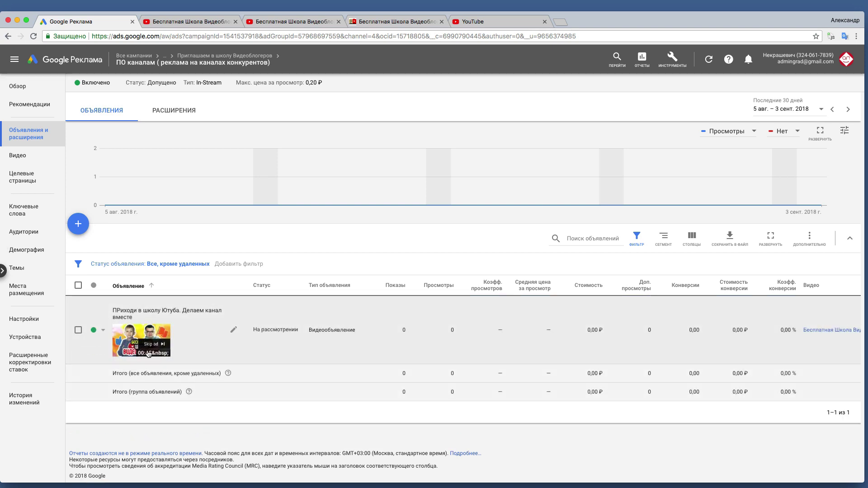
left_click_drag(253, 332, 300, 333)
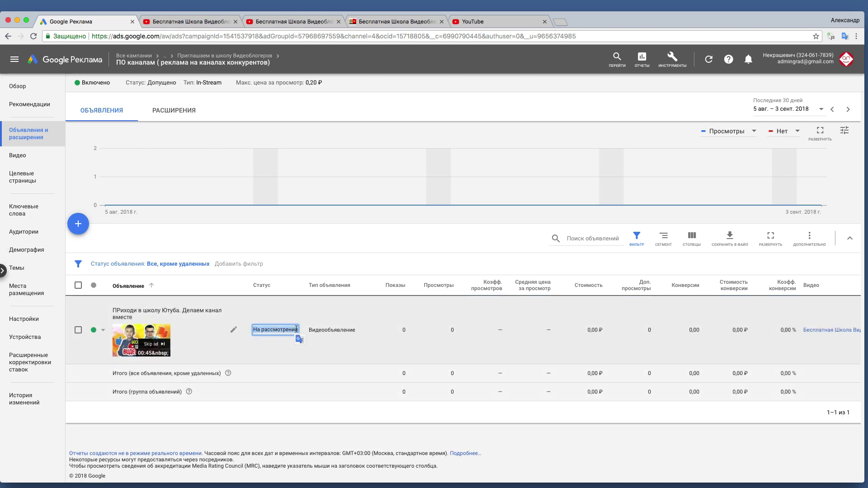
left_click(267, 331)
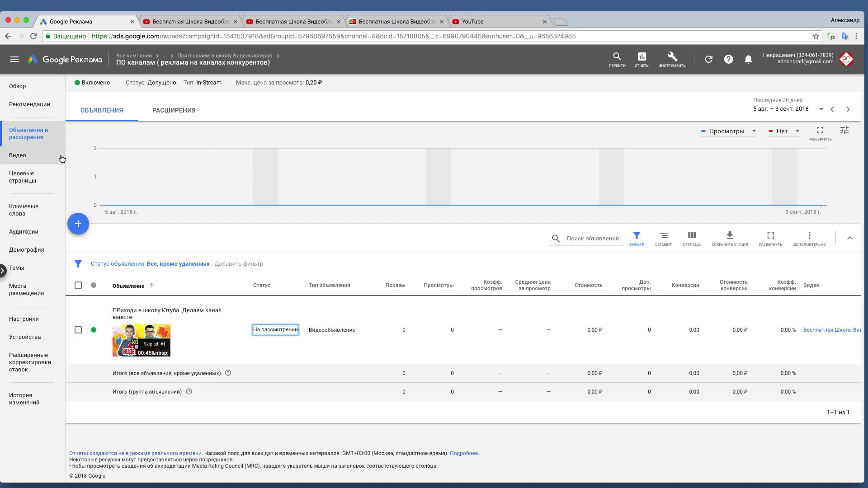
left_click(8, 36)
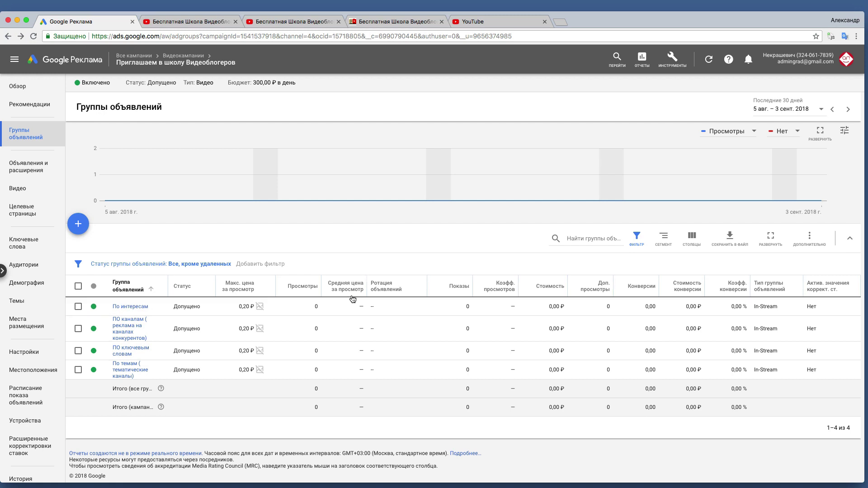
- Examine the statistics columns of the ad group list, including the explanation of how views are counted
mouse_move(318, 294)
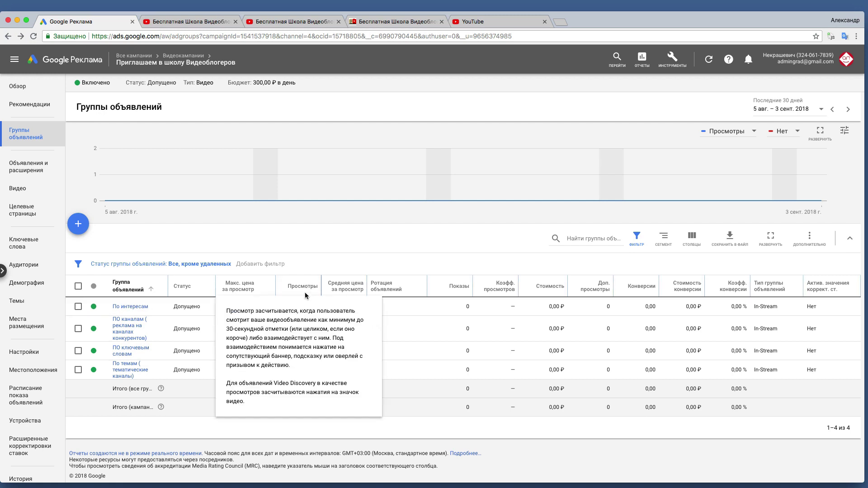
left_click(391, 269)
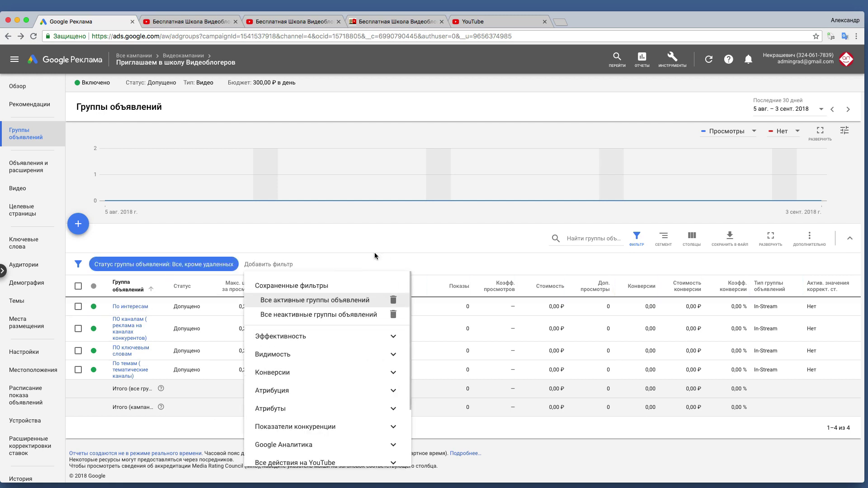
left_click(376, 257)
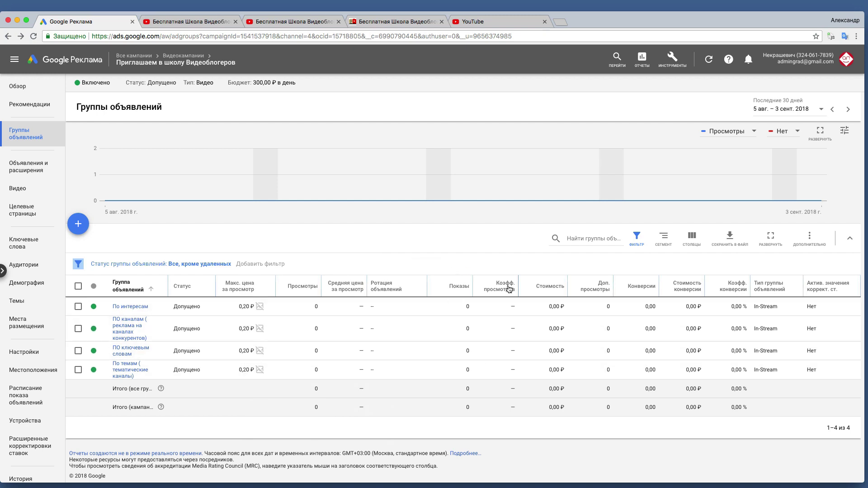
mouse_move(511, 285)
mouse_move(135, 64)
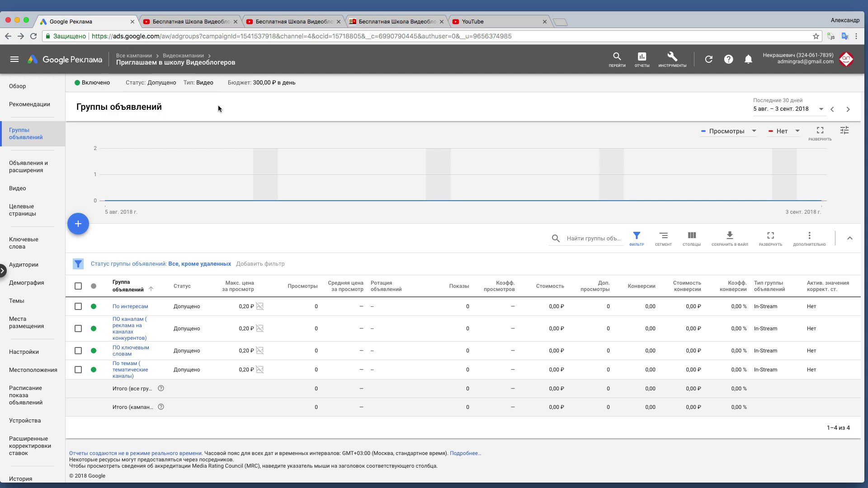
left_click_drag(200, 110, 75, 109)
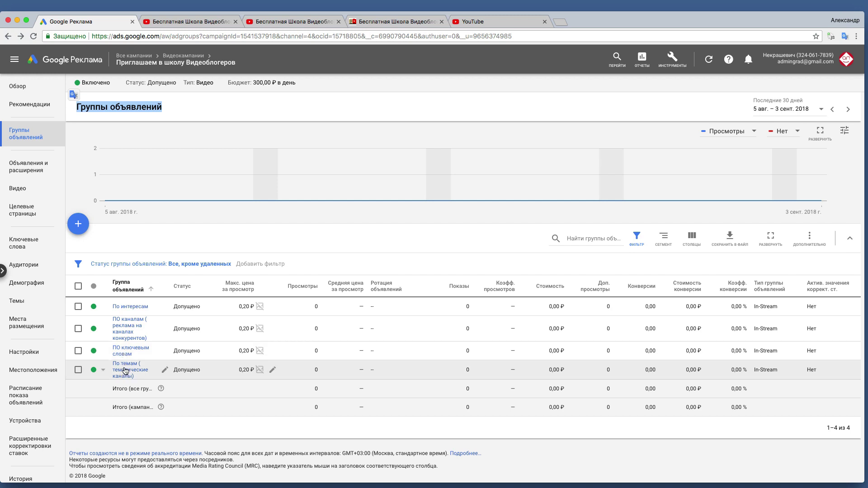
- View the new video ad form of the competitors' channels ad group, and return to the ad group list without creating an ad
left_click(122, 330)
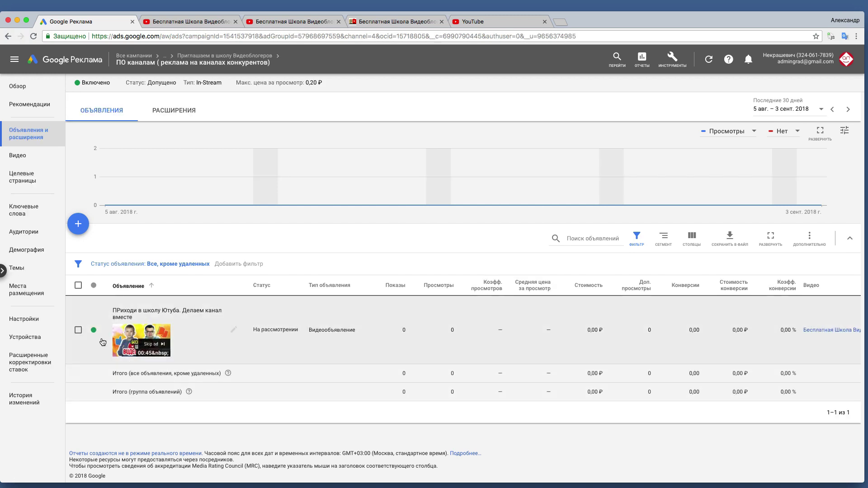
left_click(78, 224)
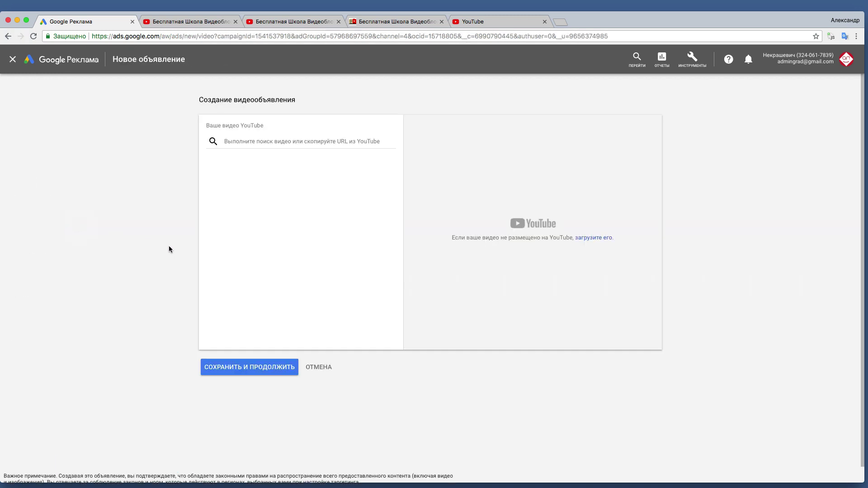
left_click(8, 36)
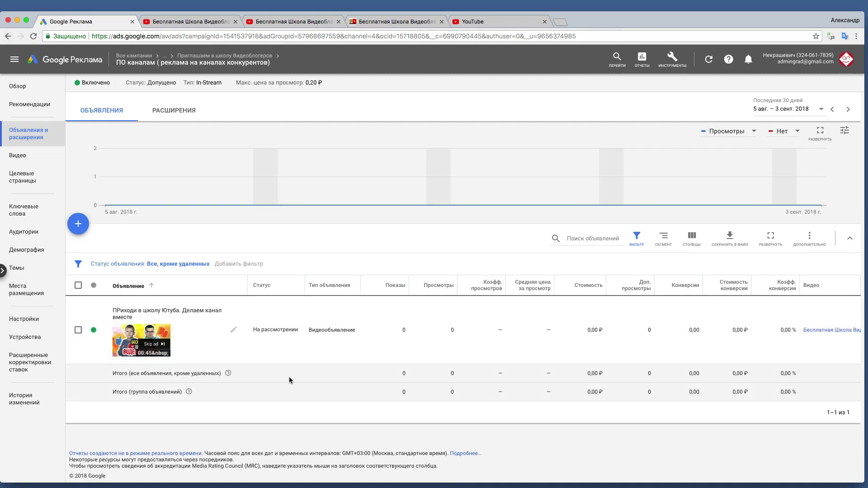
left_click(21, 36)
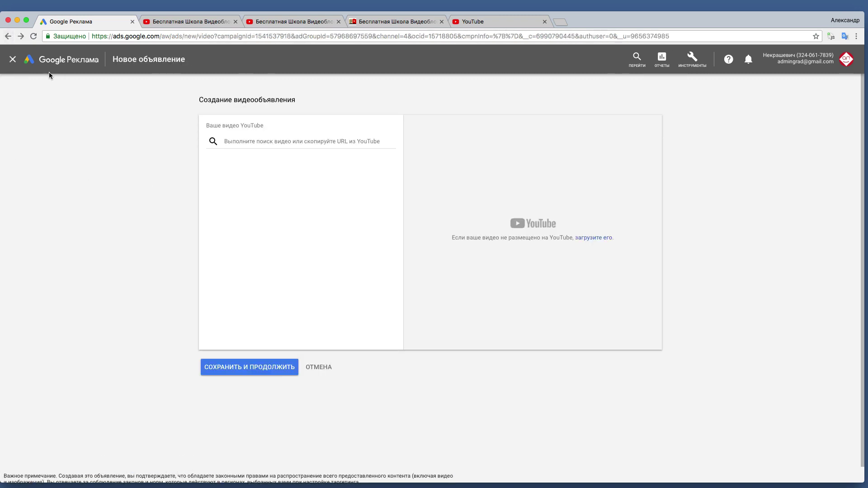
left_click(8, 36)
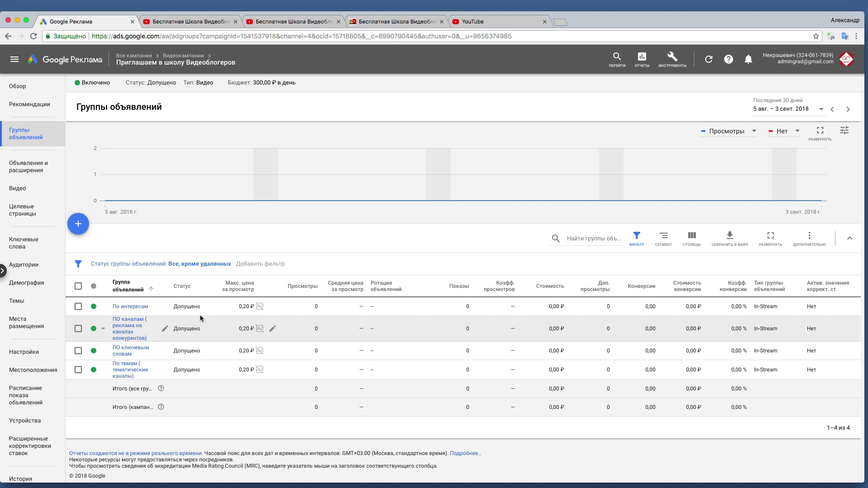
- Switch to the promoted YouTube channel's home page and look it over alongside the campaign's ad group list
left_click(190, 22)
scroll(216, 282, "up", 2)
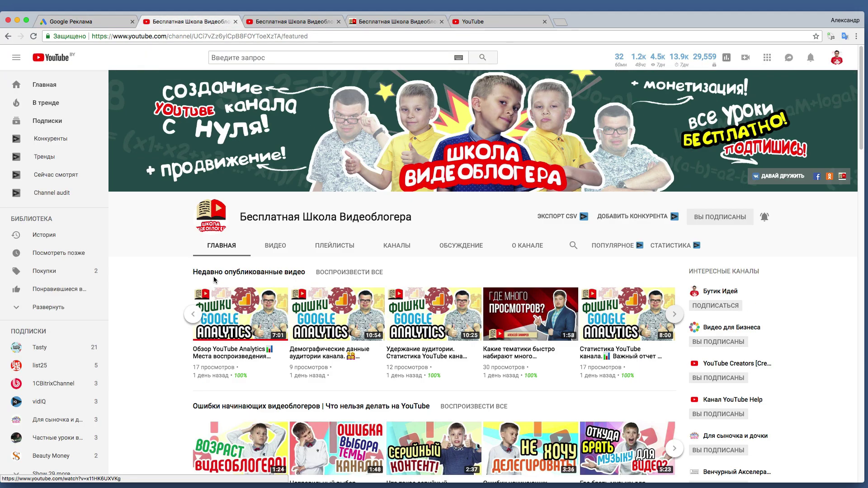
left_click(66, 23)
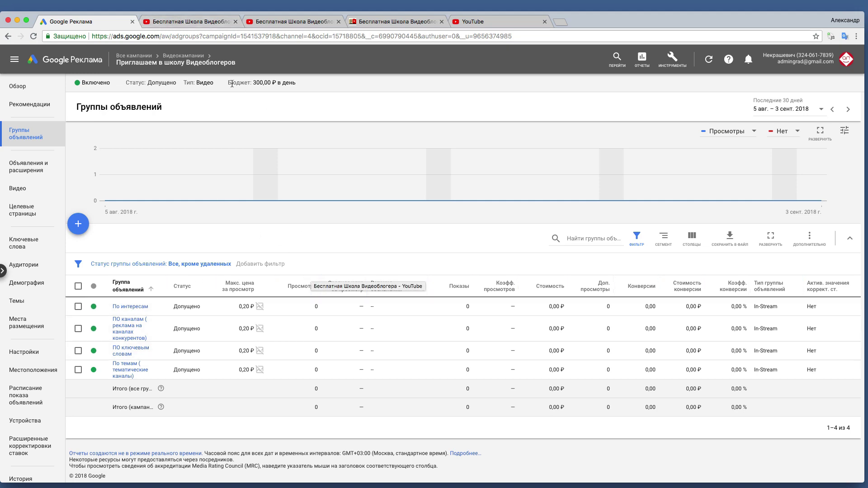
left_click(196, 24)
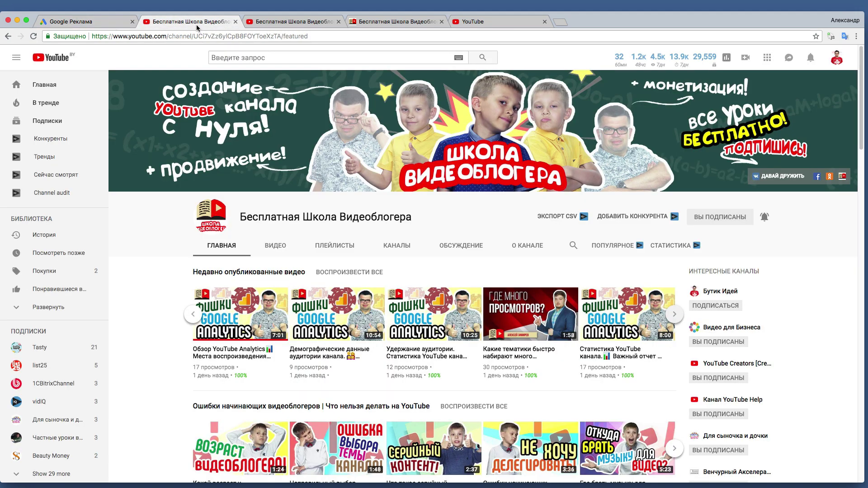